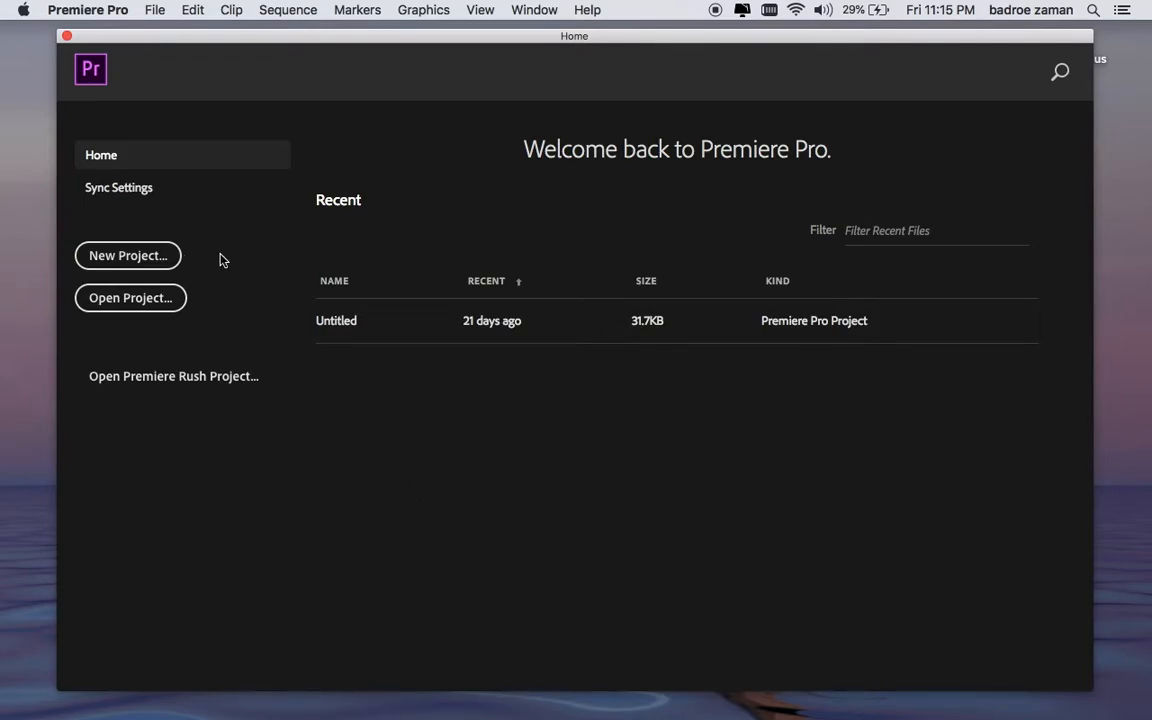
Create a new project named "basic edit" in the Desktop's basic edit folder and enlarge its window to fill the screen.
left_click(161, 258)
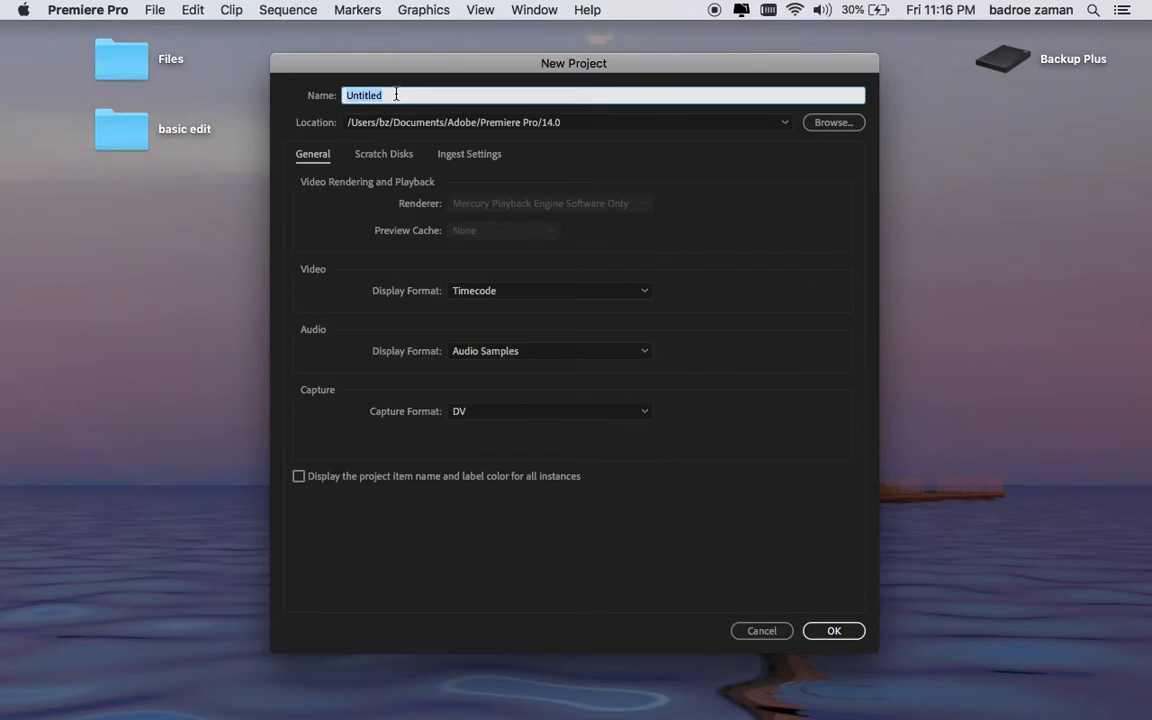
type("basic edit")
left_click(821, 131)
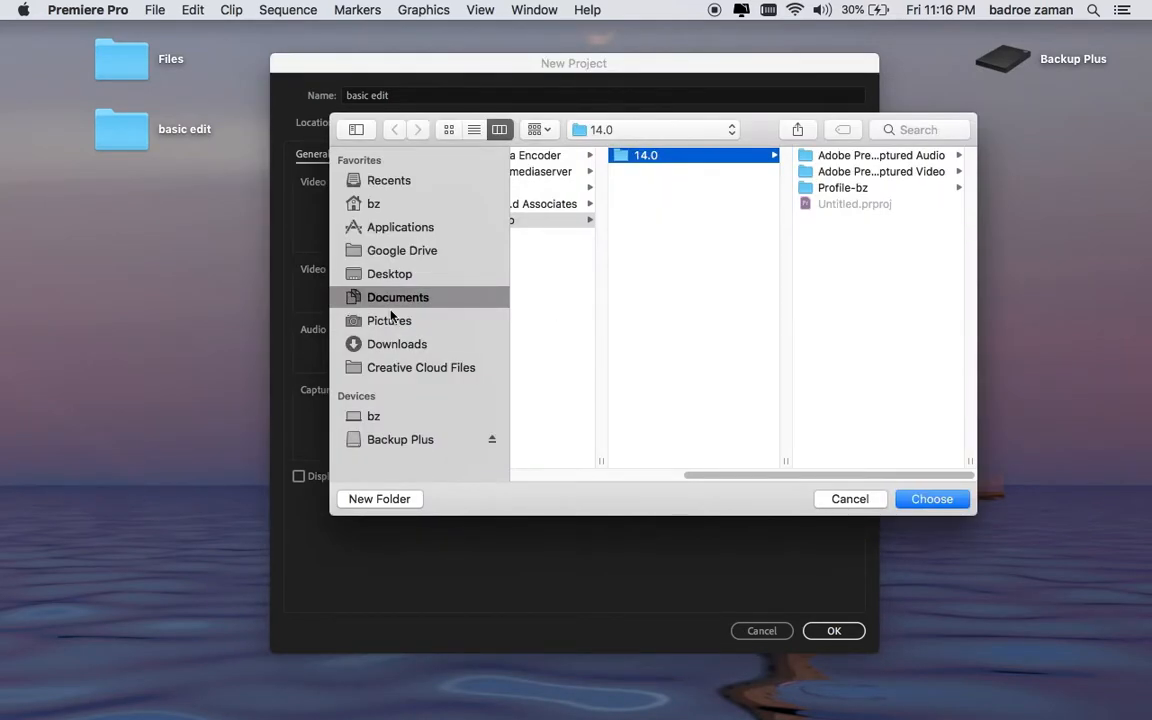
left_click(372, 273)
left_click(560, 157)
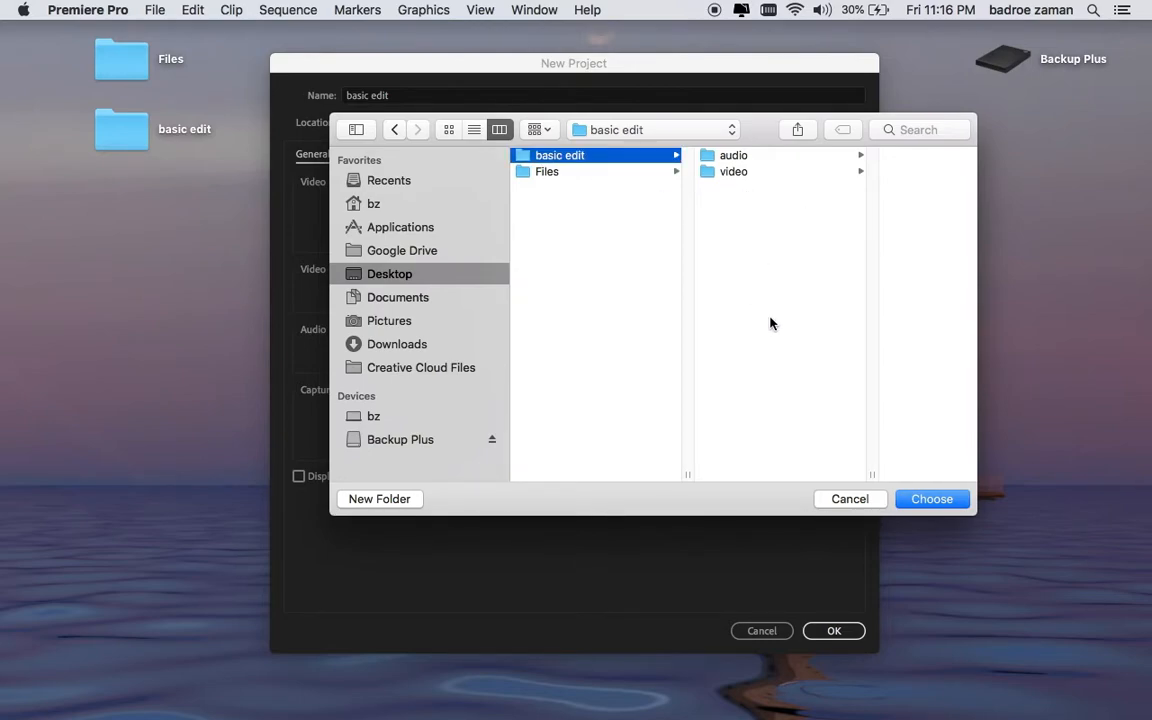
left_click(951, 506)
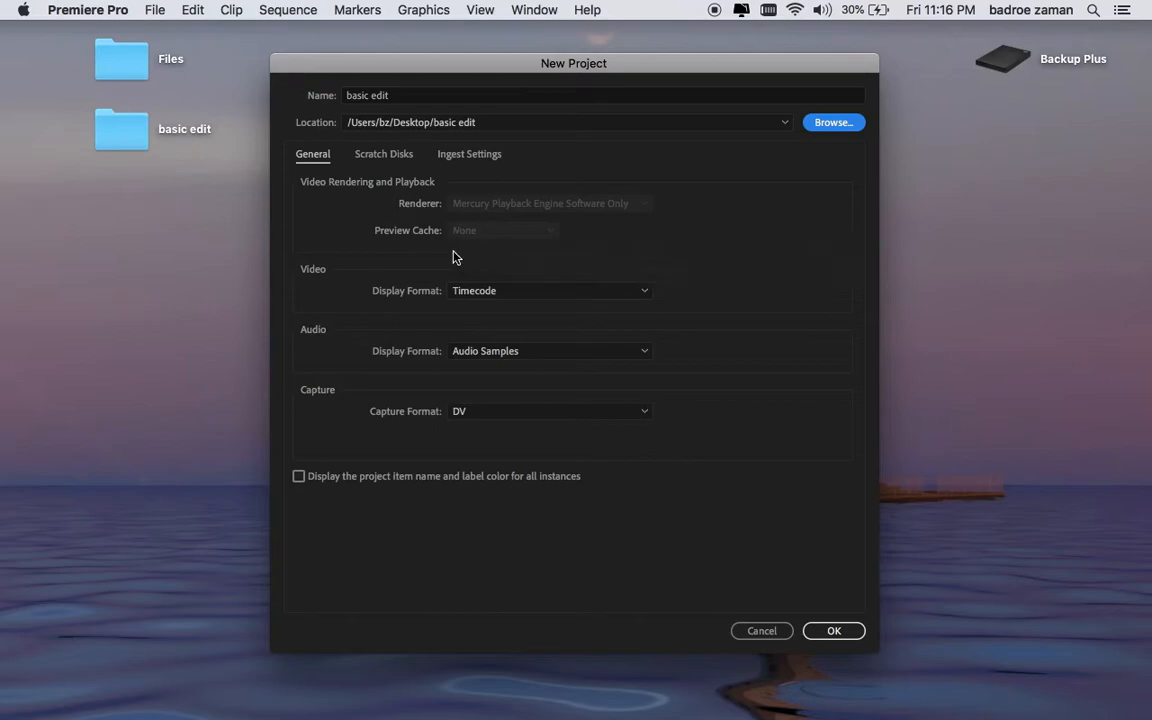
left_click(834, 632)
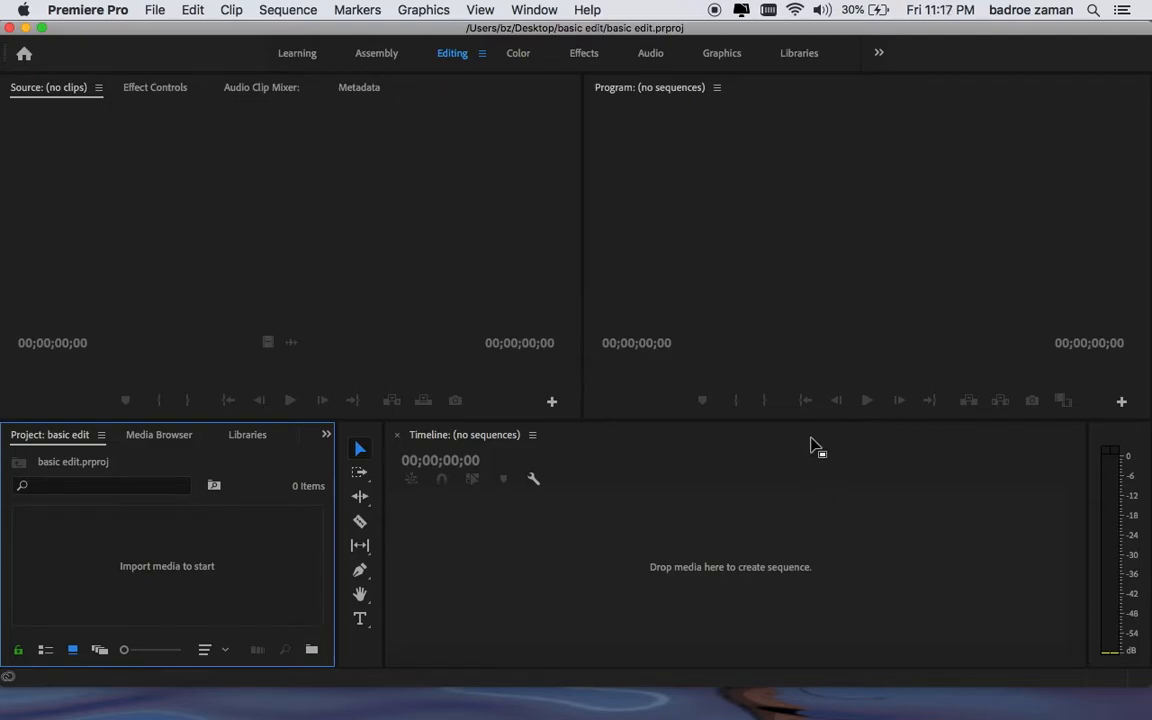
left_click(39, 29)
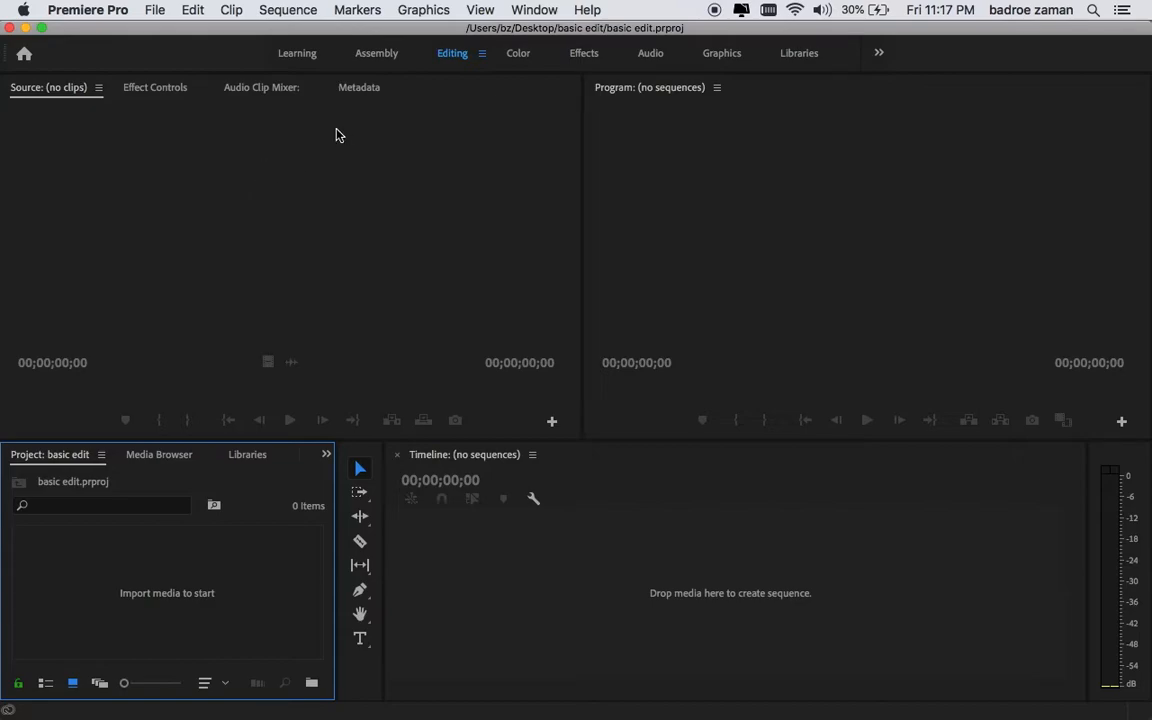
Start a new sequence and choose the DSLR 1080p25 preset from the Digital SLR 1080p group.
left_click(158, 12)
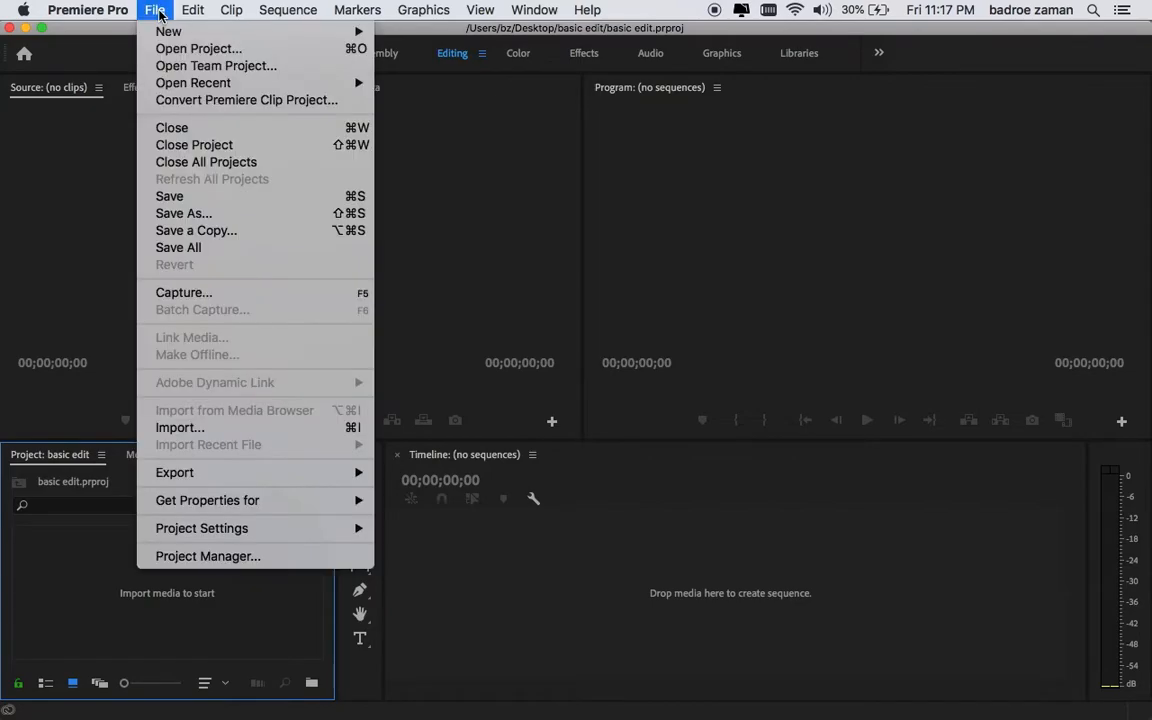
mouse_move(169, 35)
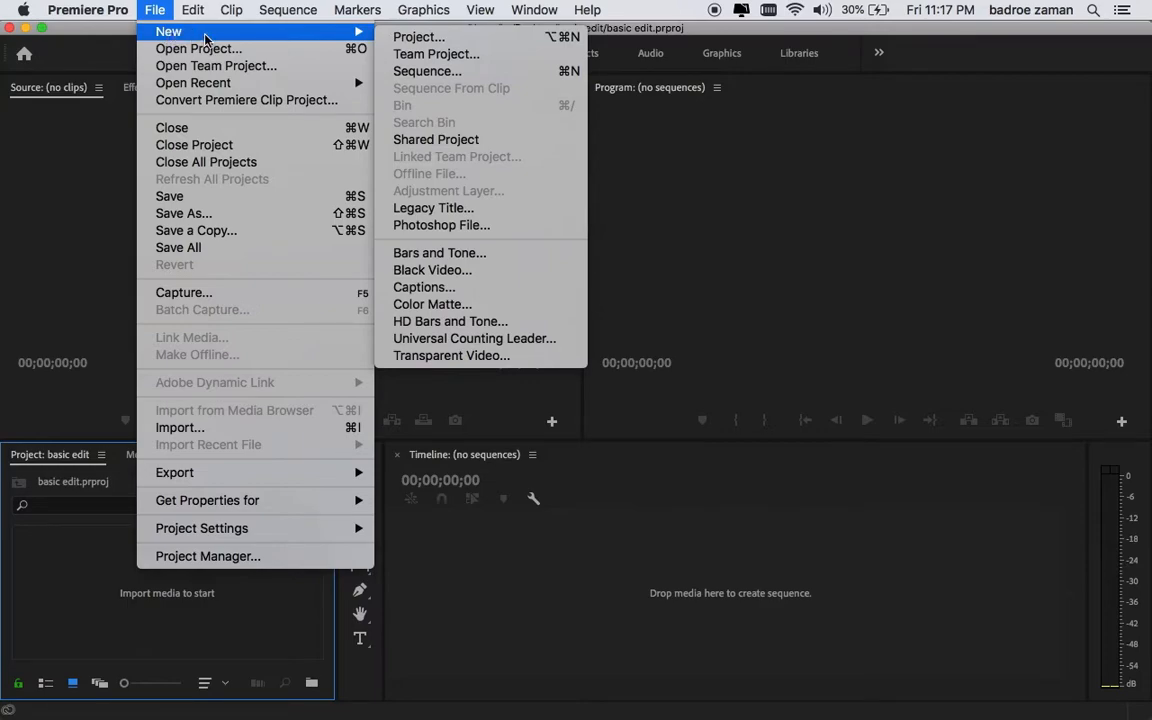
mouse_move(343, 40)
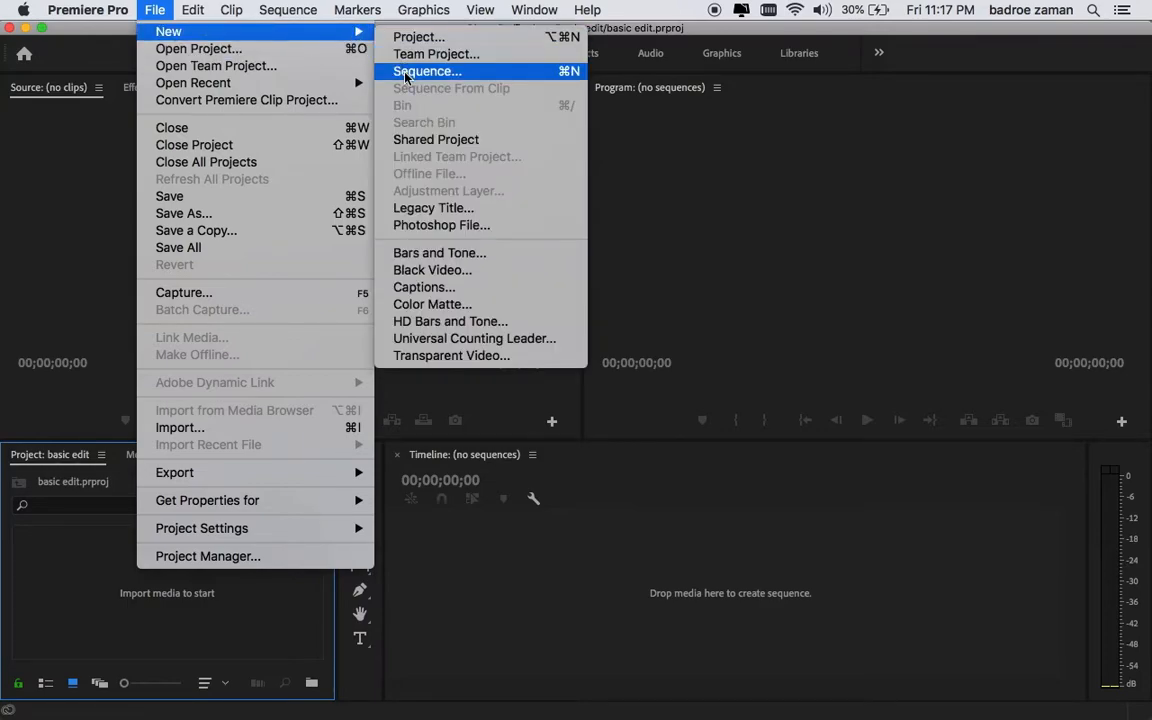
left_click(463, 73)
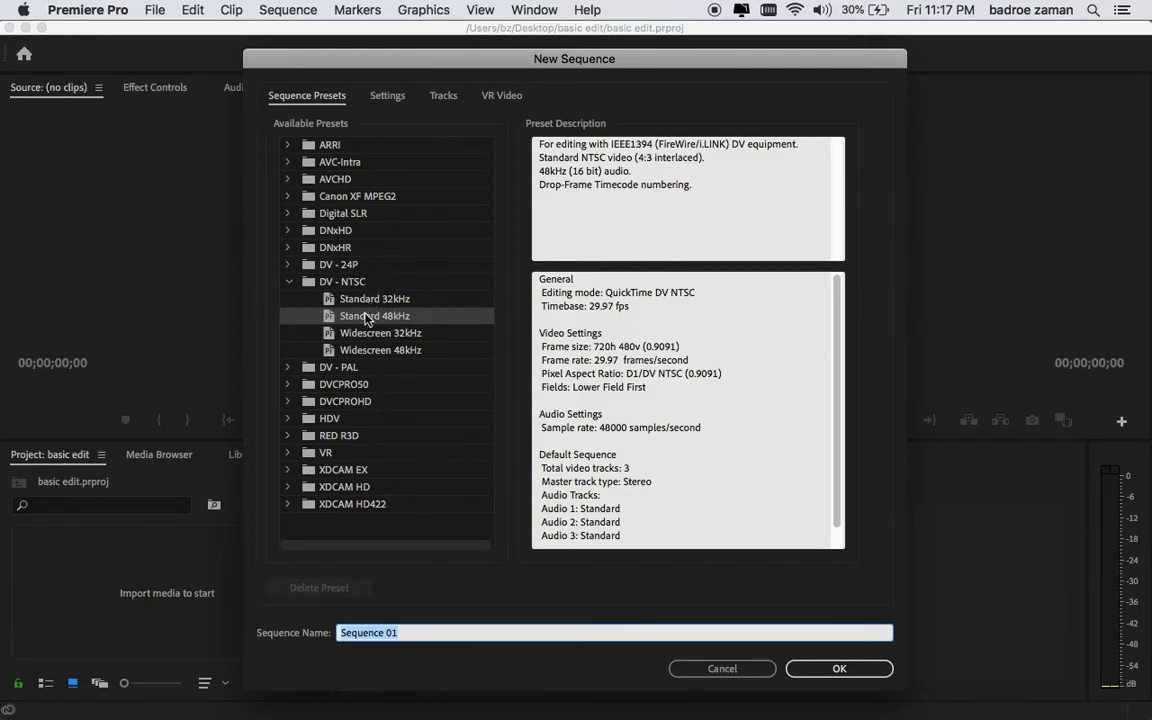
left_click(290, 284)
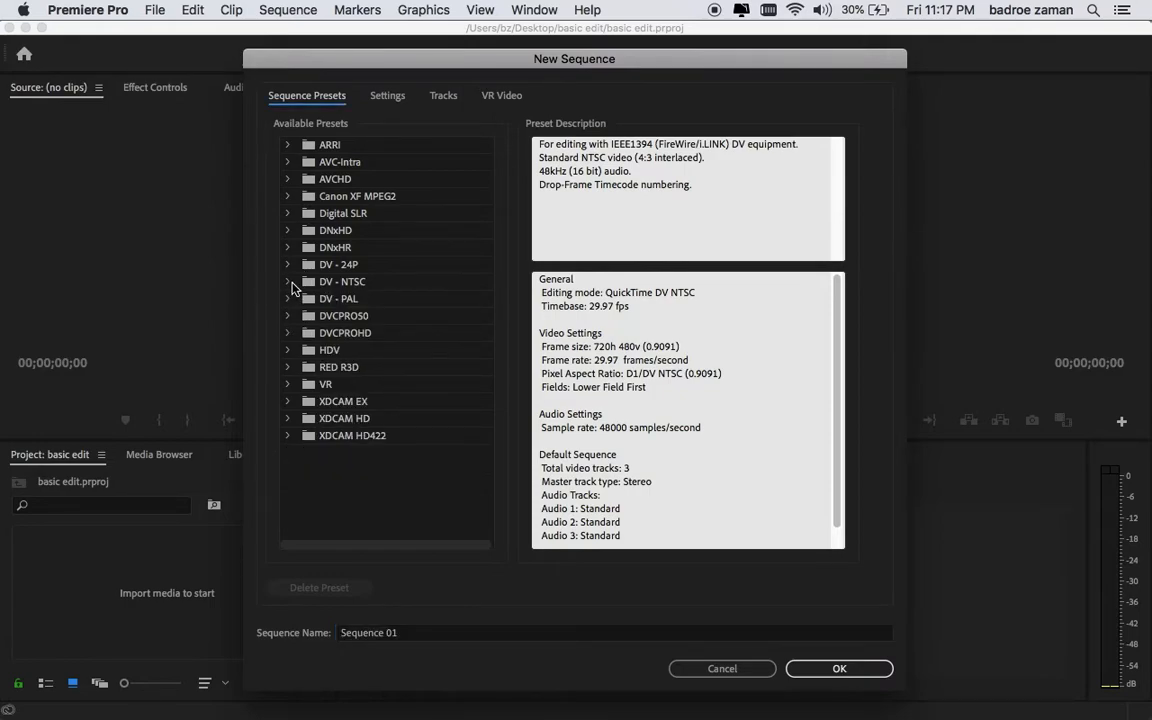
left_click(291, 214)
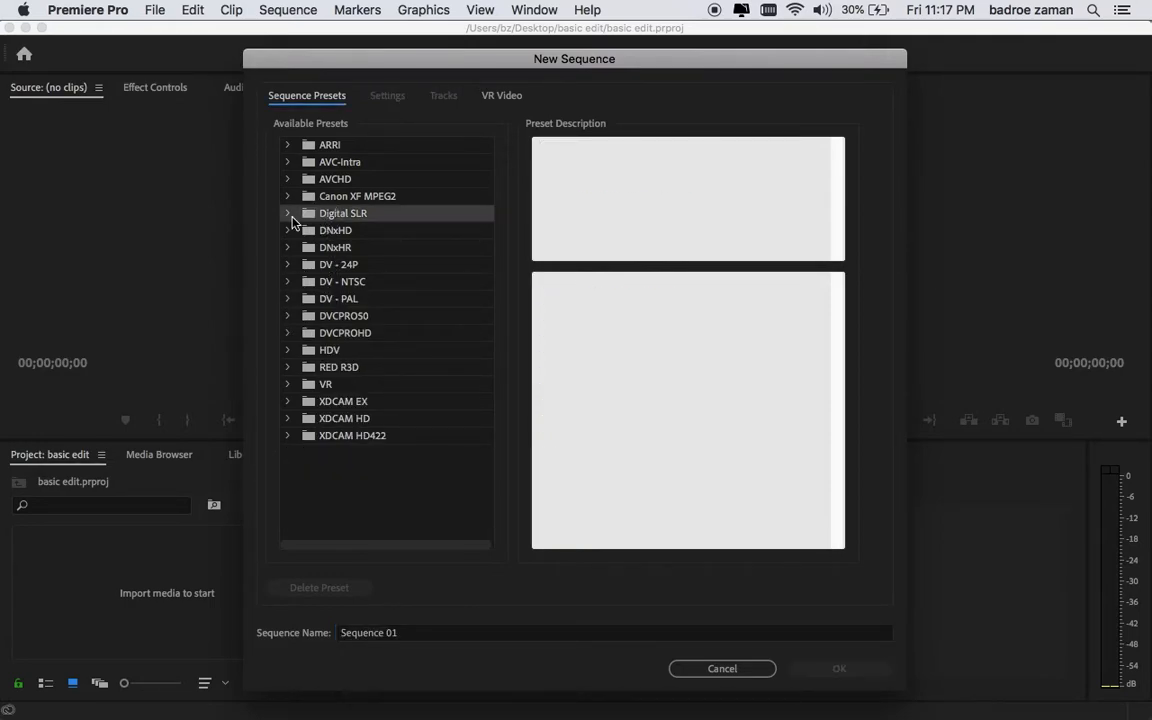
left_click(291, 214)
left_click(314, 234)
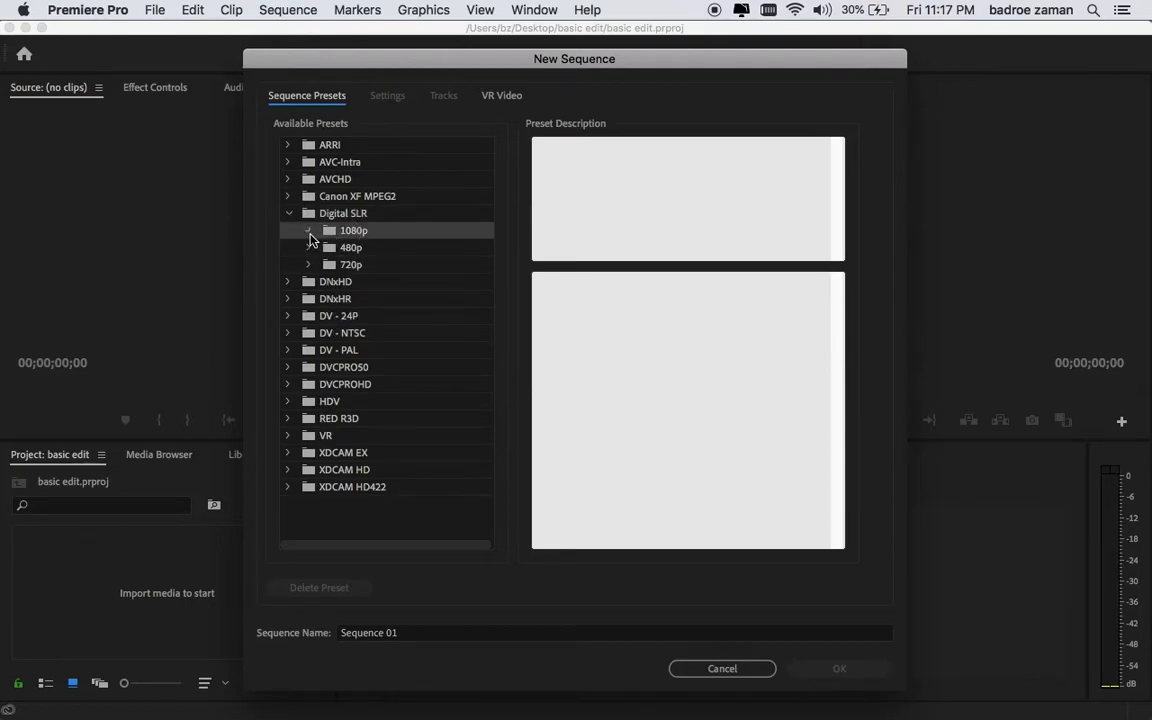
left_click(309, 232)
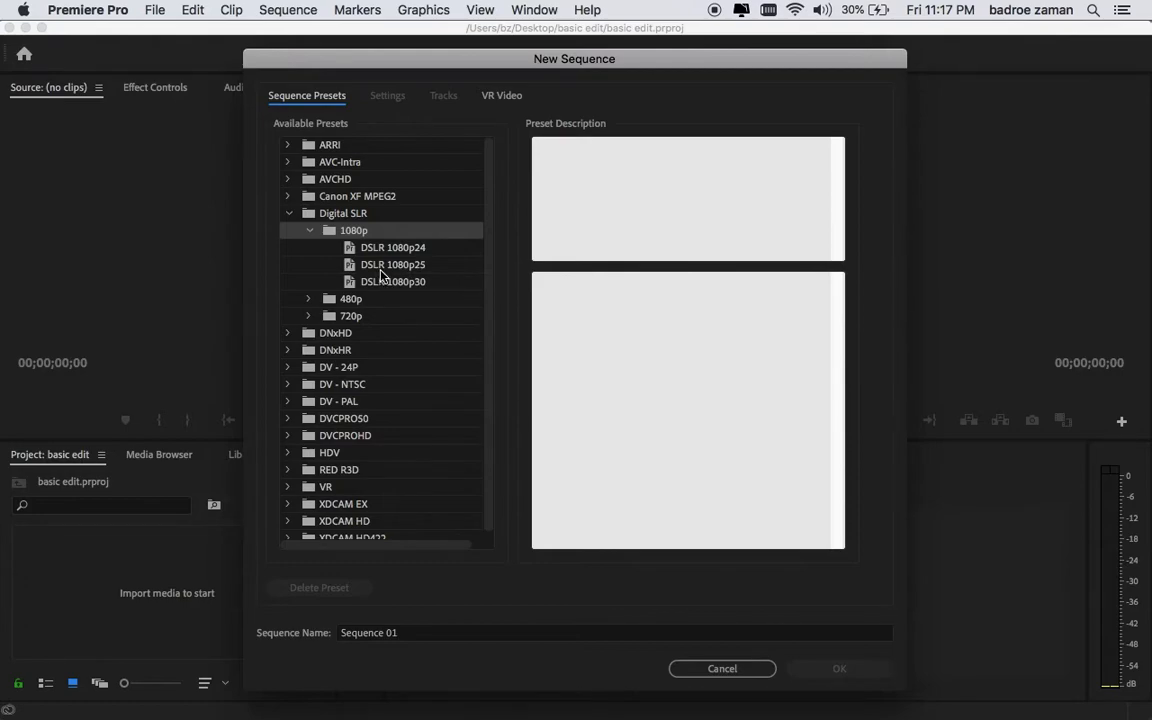
left_click(381, 267)
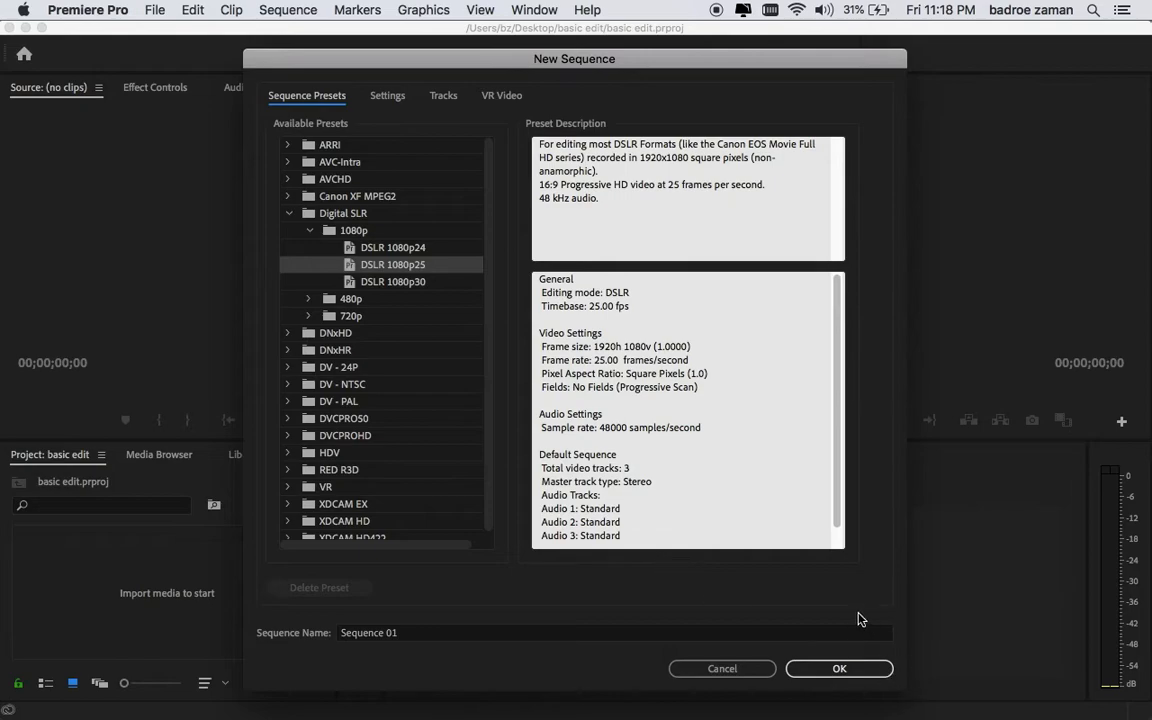
Name the sequence "project 1" and create it.
left_click(418, 632)
left_click(310, 634)
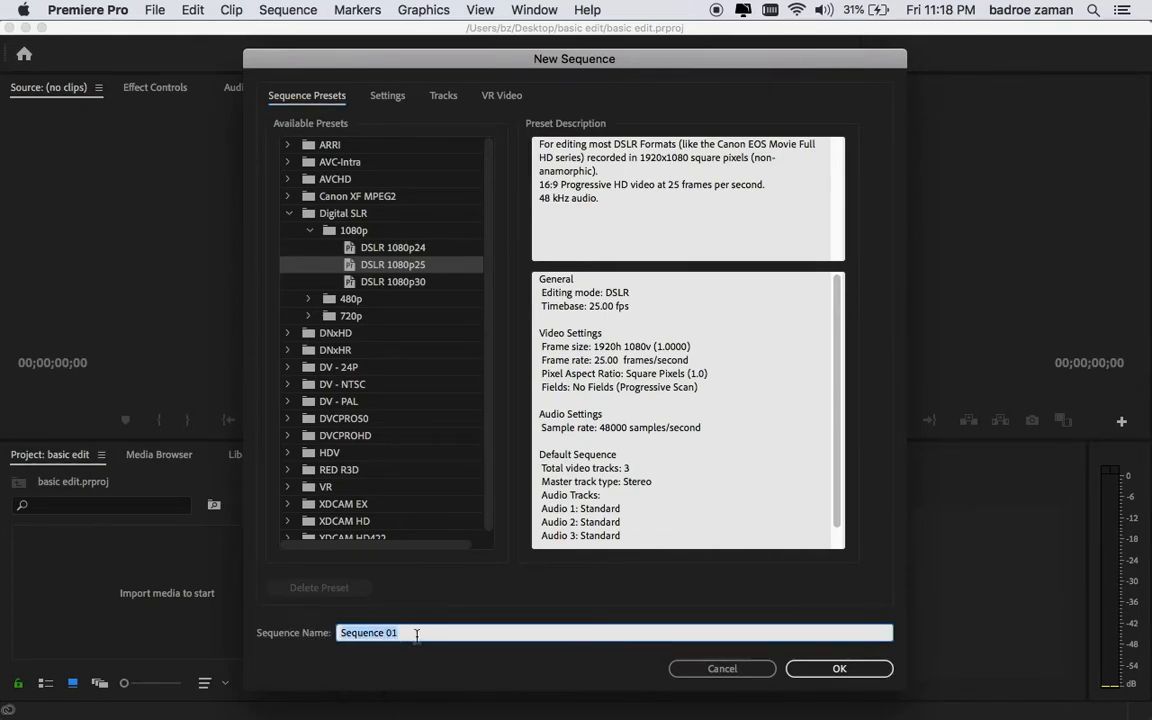
left_click(310, 632)
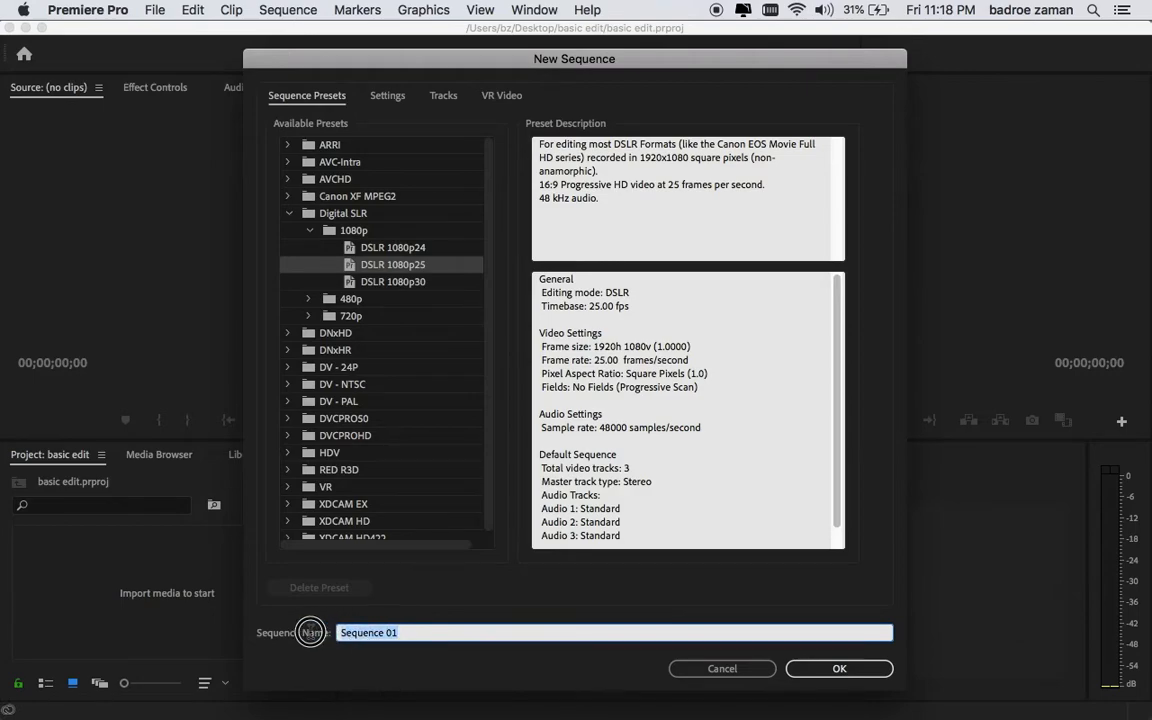
left_click(382, 632)
left_click(413, 632)
left_click(310, 632)
type("project")
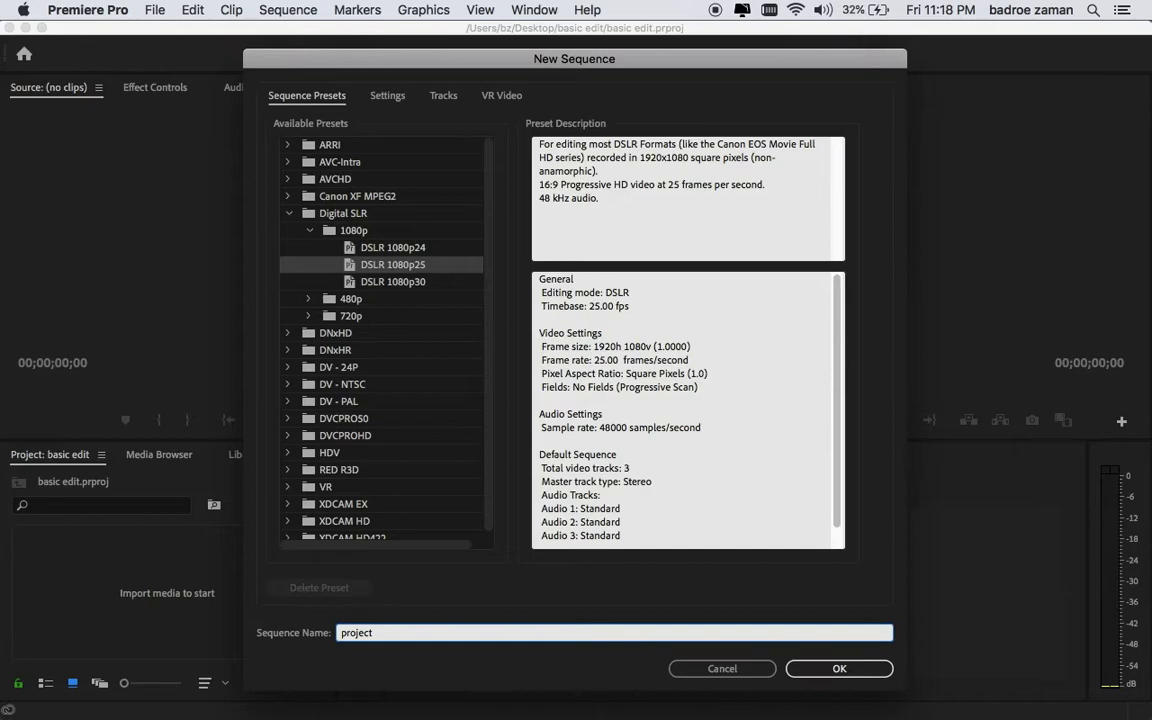
type(" 1")
left_click(833, 670)
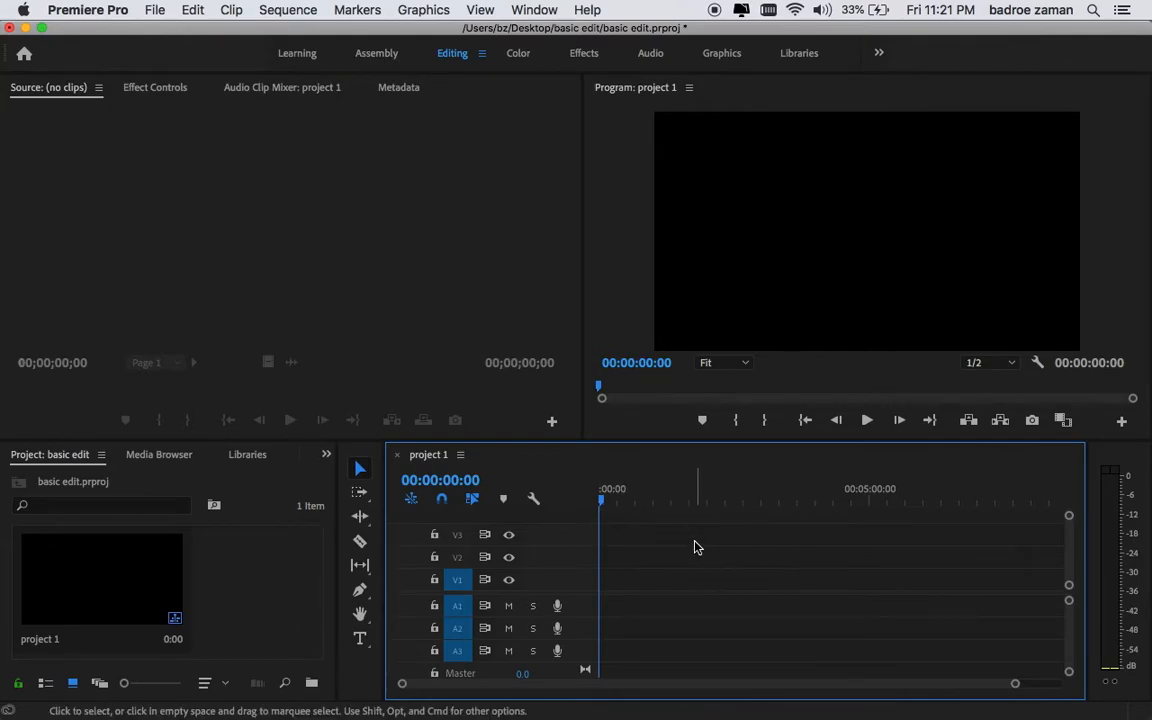
left_click(757, 95)
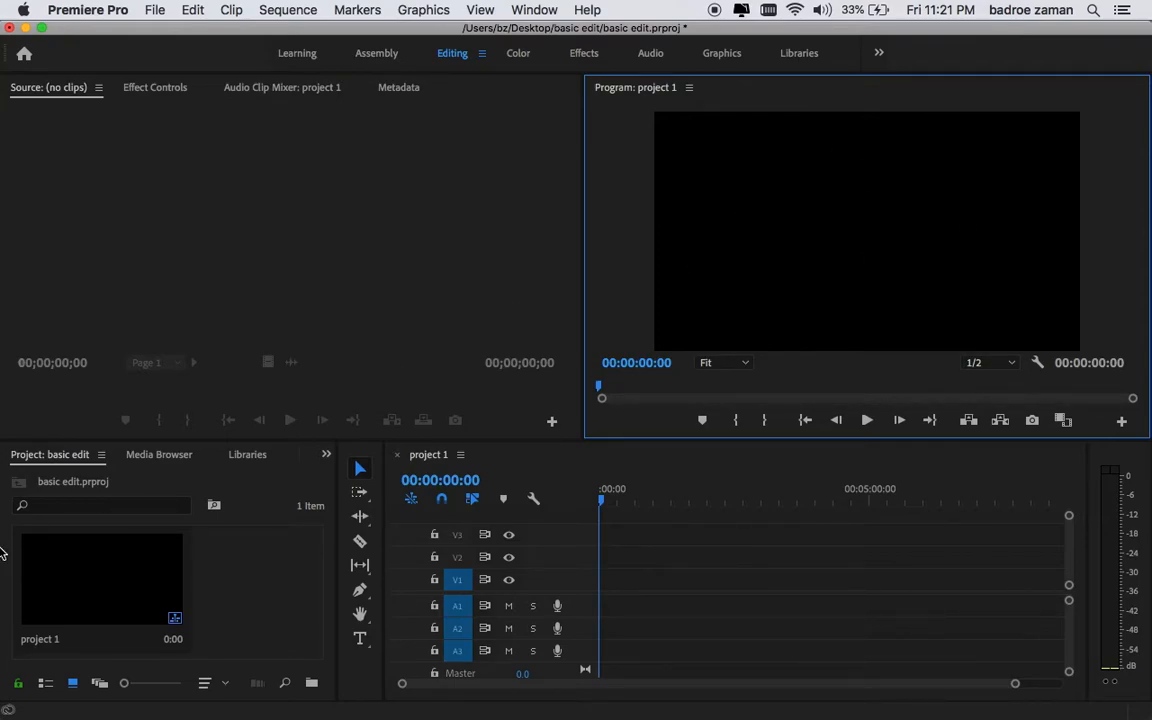
left_click(72, 465)
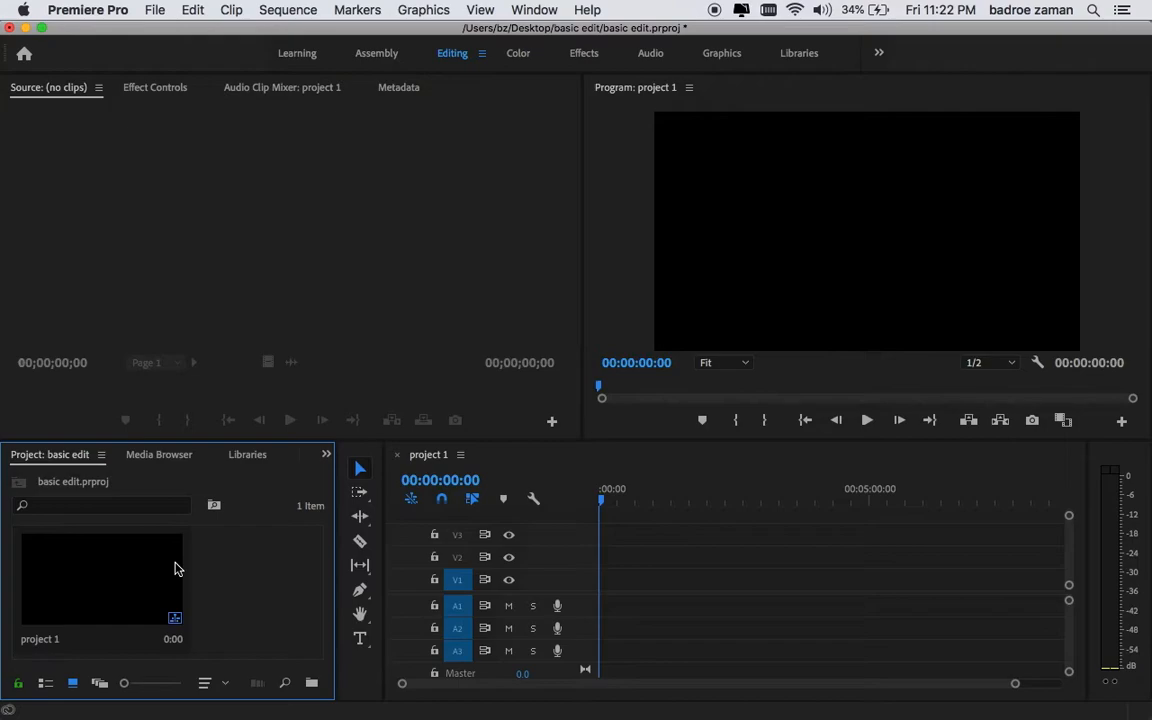
left_click(203, 162)
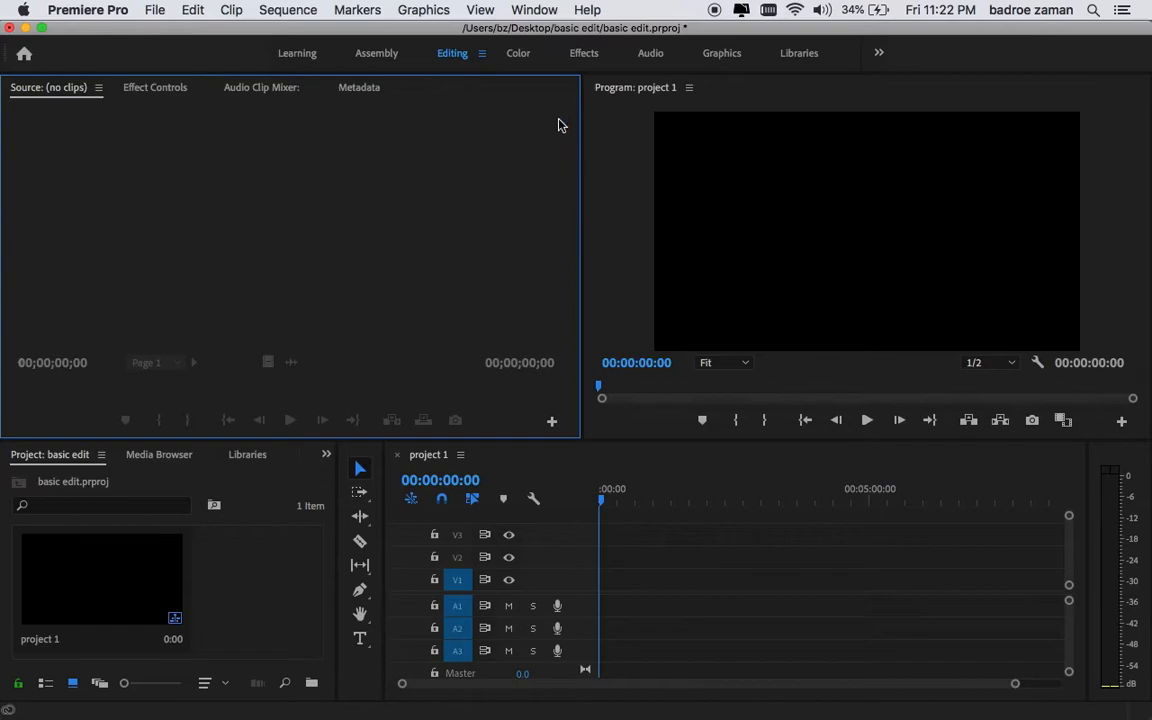
Look through the Color, Effects, Audio and Graphics workspace layouts and return to the Editing workspace.
left_click(518, 58)
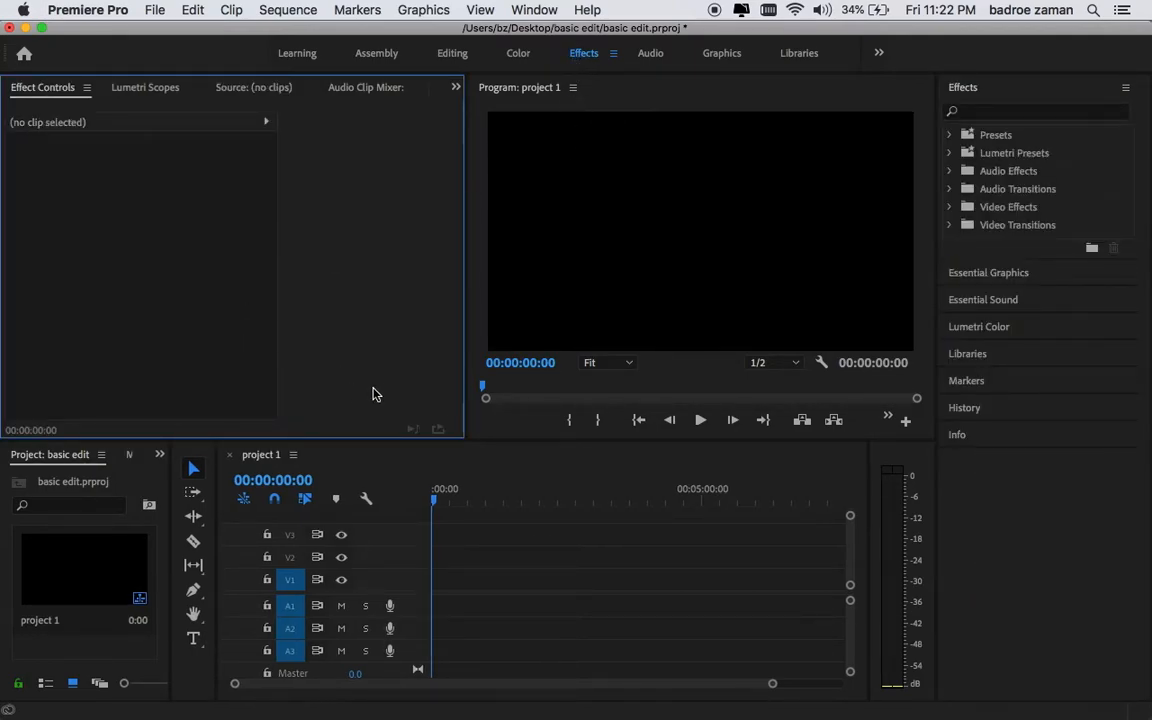
left_click(563, 454)
left_click(480, 272)
left_click(410, 288)
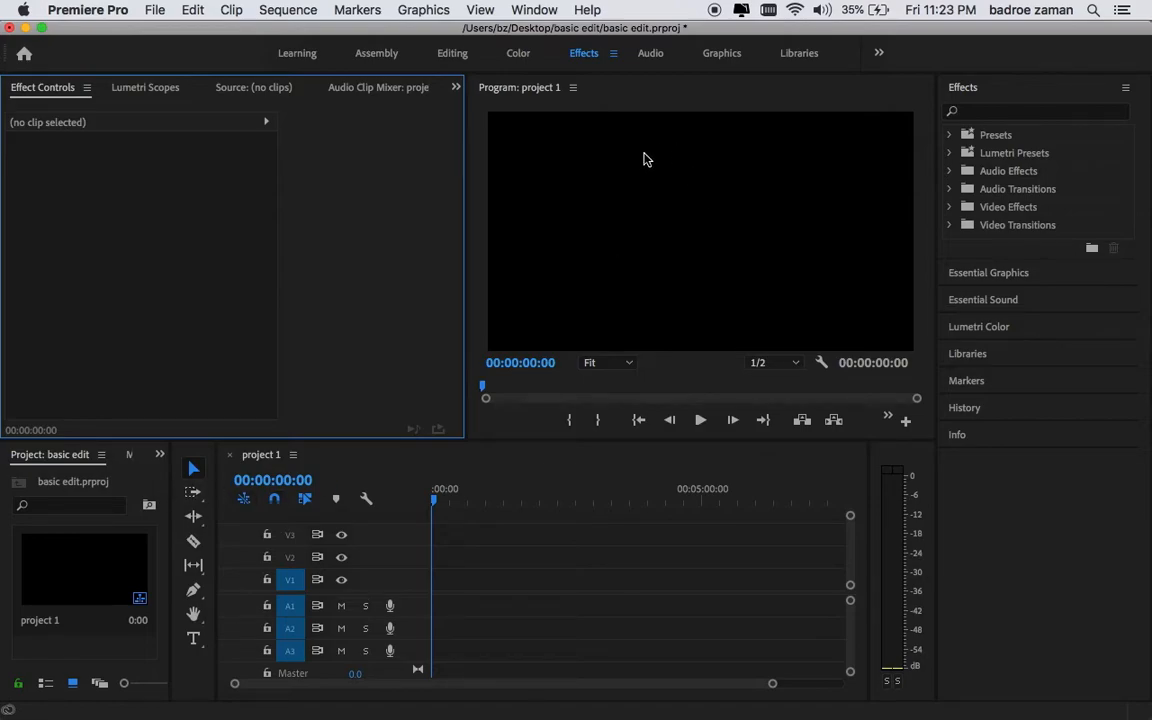
left_click(652, 56)
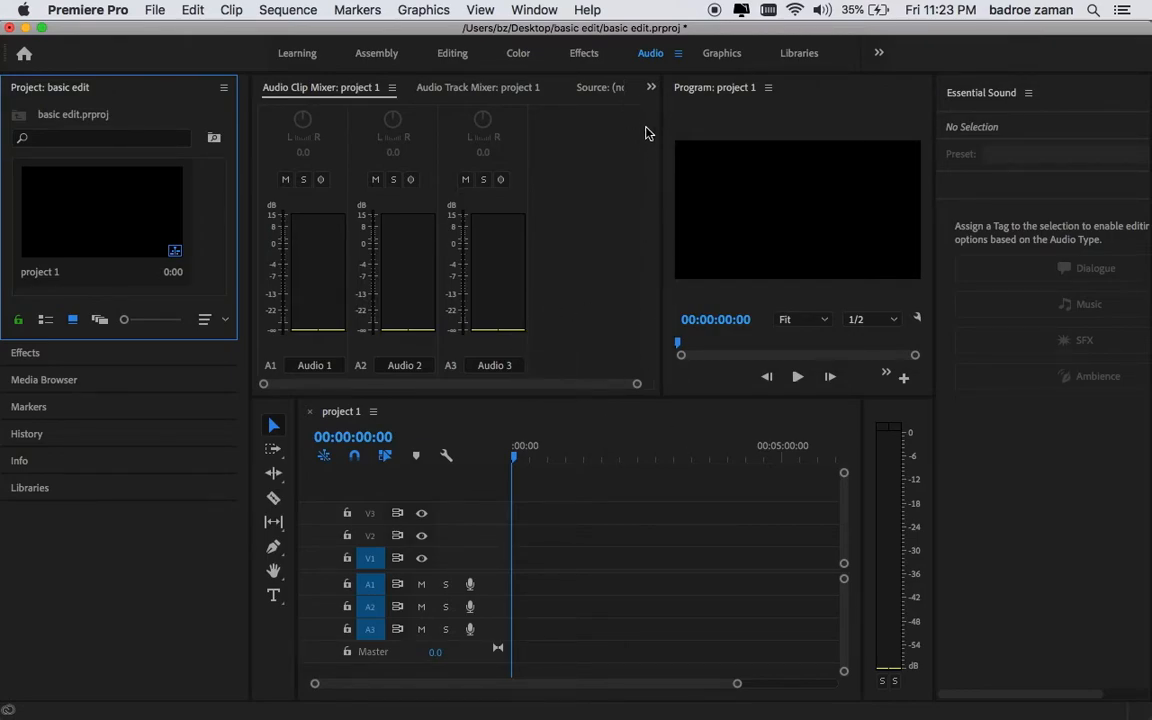
left_click(722, 55)
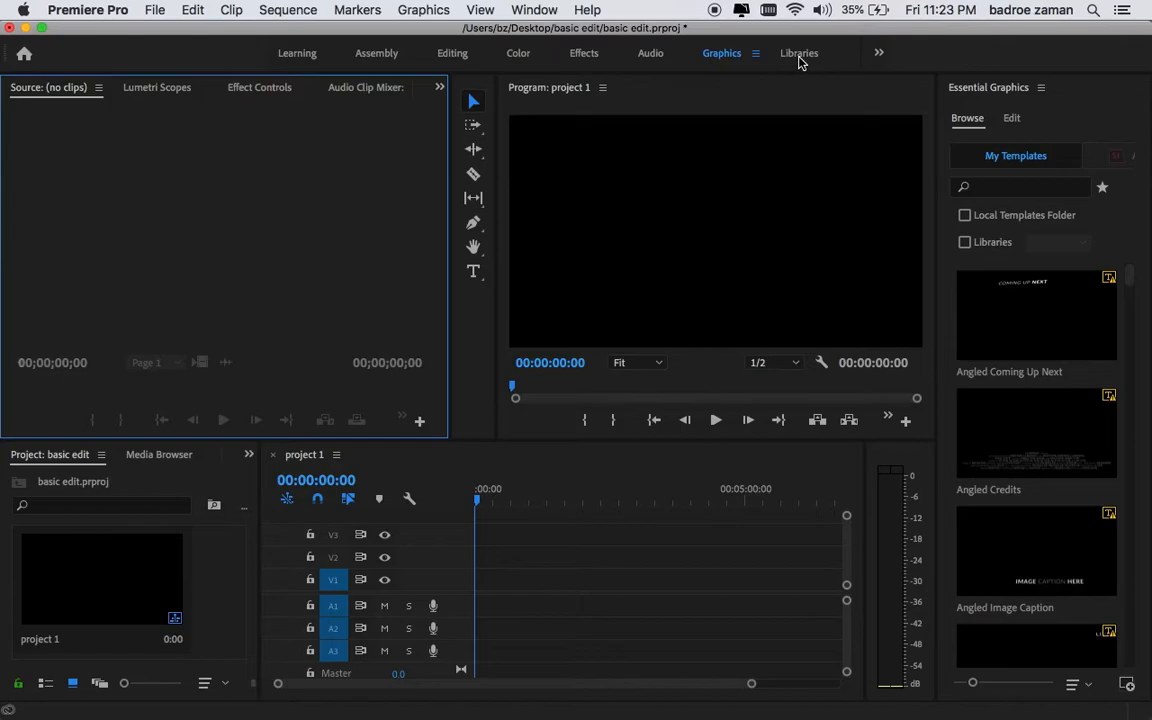
left_click(880, 52)
left_click(715, 55)
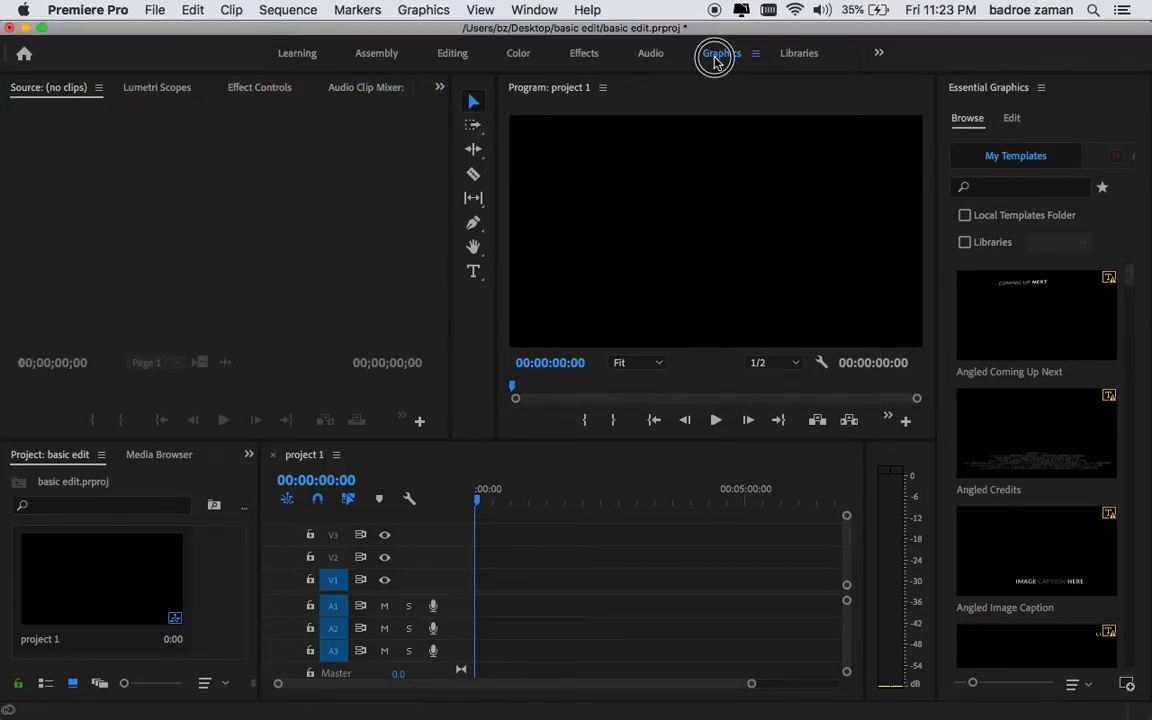
left_click(451, 56)
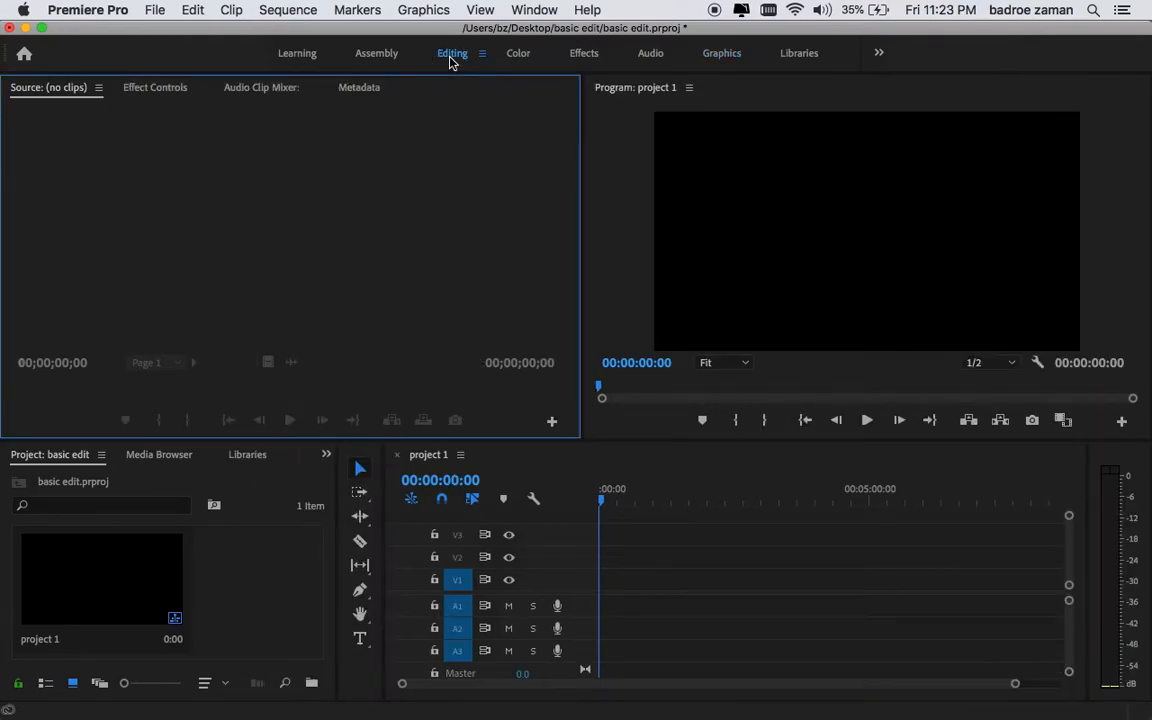
left_click(686, 474)
left_click(391, 332)
left_click(250, 483)
left_click(603, 466)
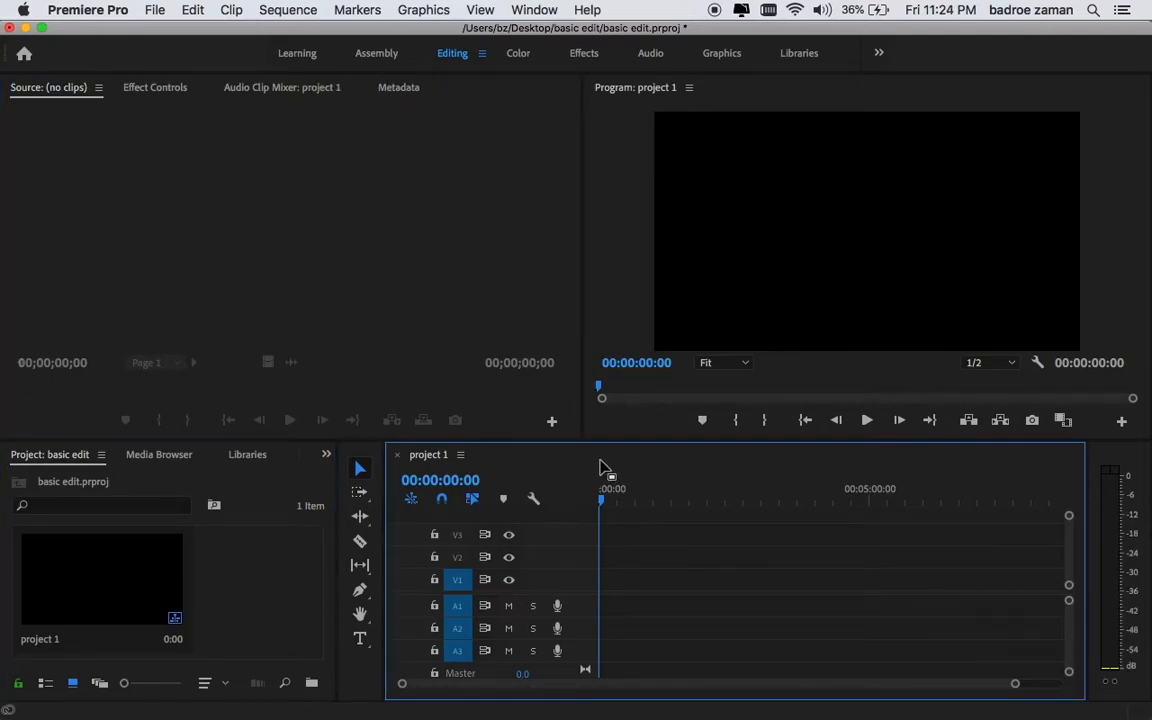
left_click(236, 596)
left_click(606, 464)
left_click(237, 581)
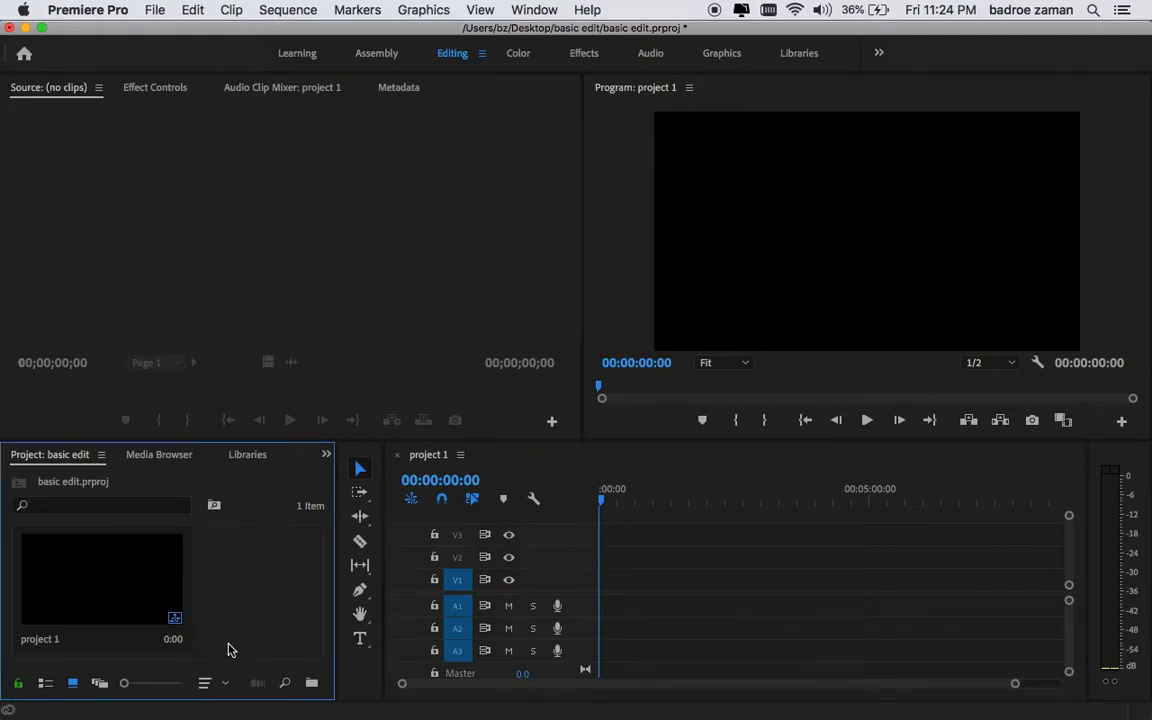
Import the pexels clip ending in 7617995.mp4 from the project's video folder.
left_click(154, 10)
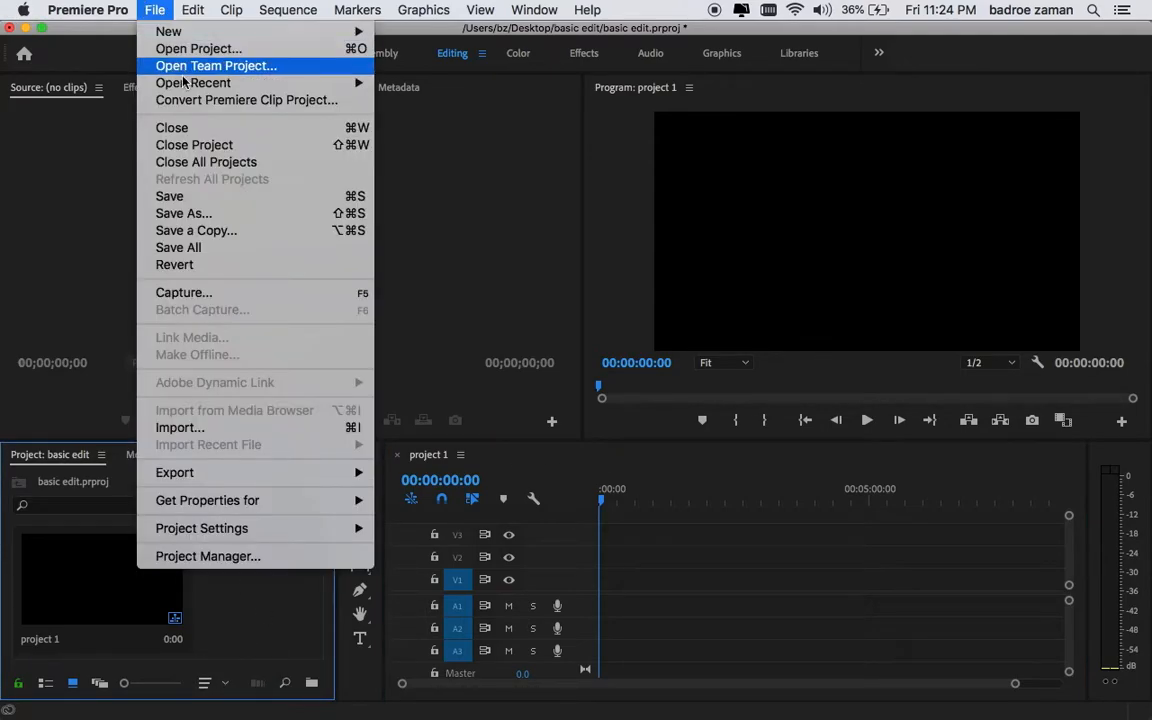
left_click(213, 430)
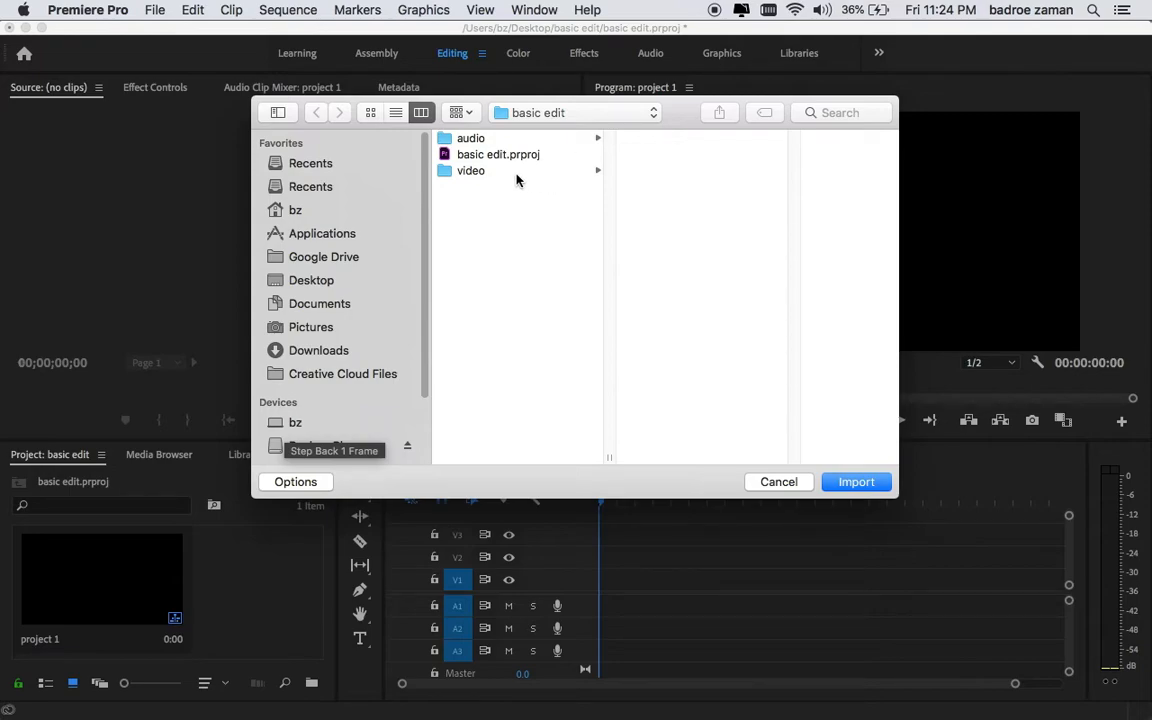
left_click(517, 176)
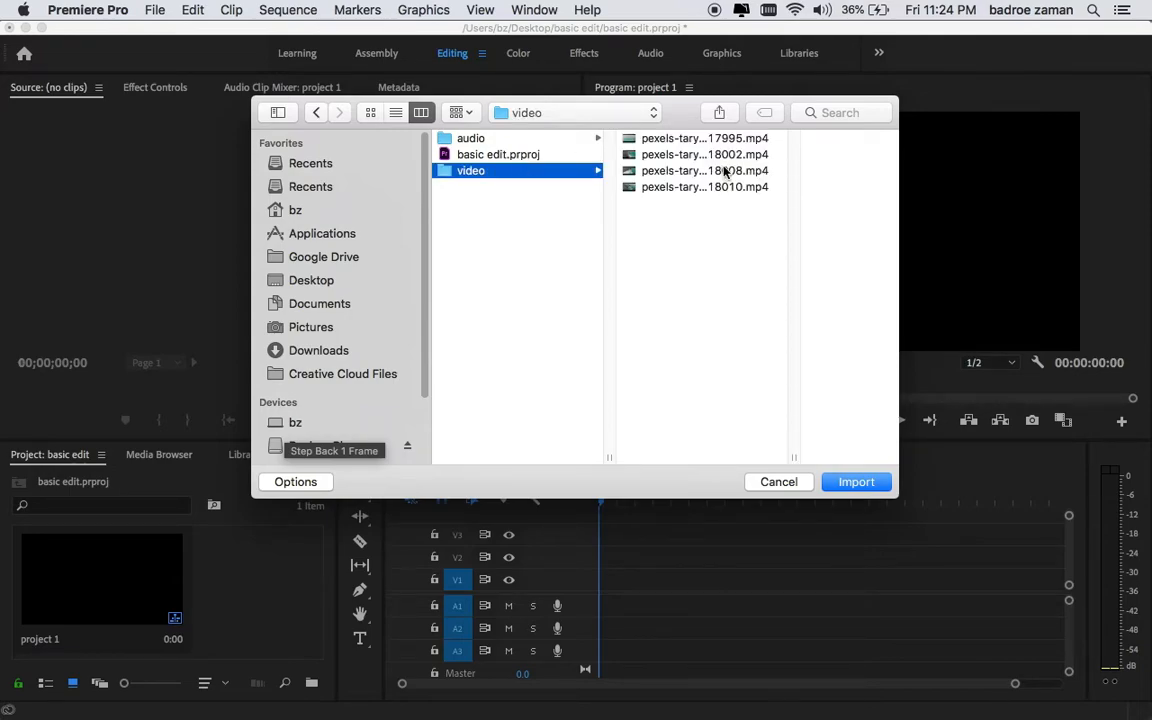
left_click(706, 141)
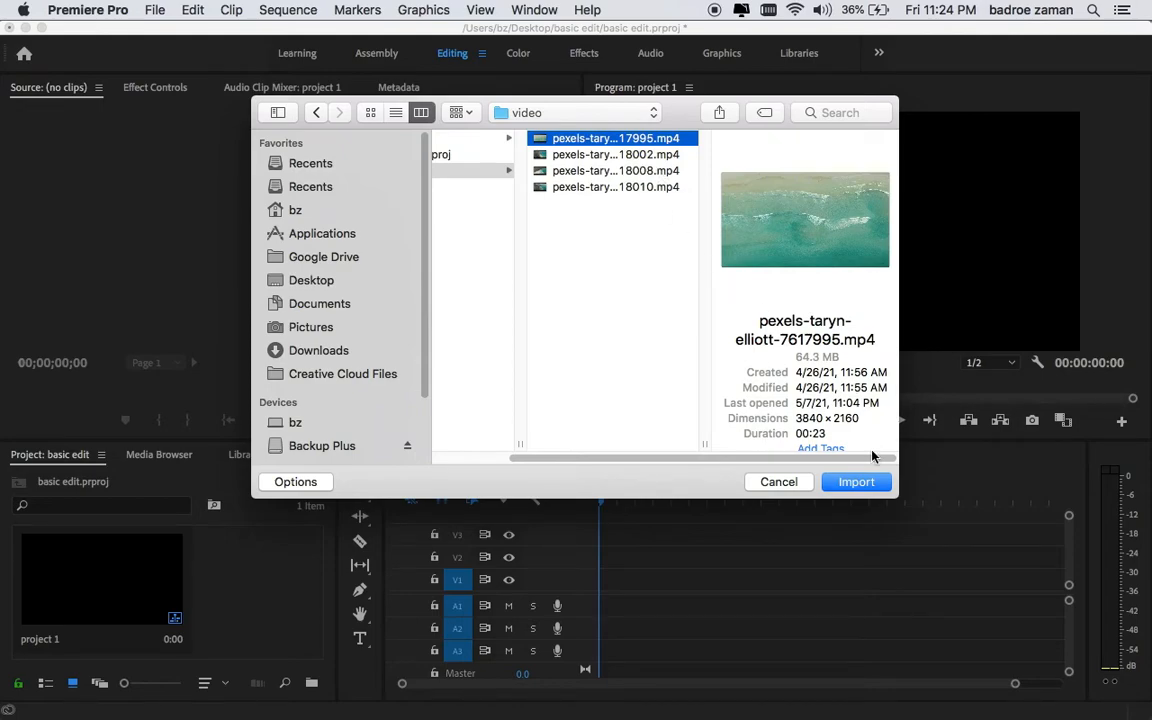
left_click(855, 483)
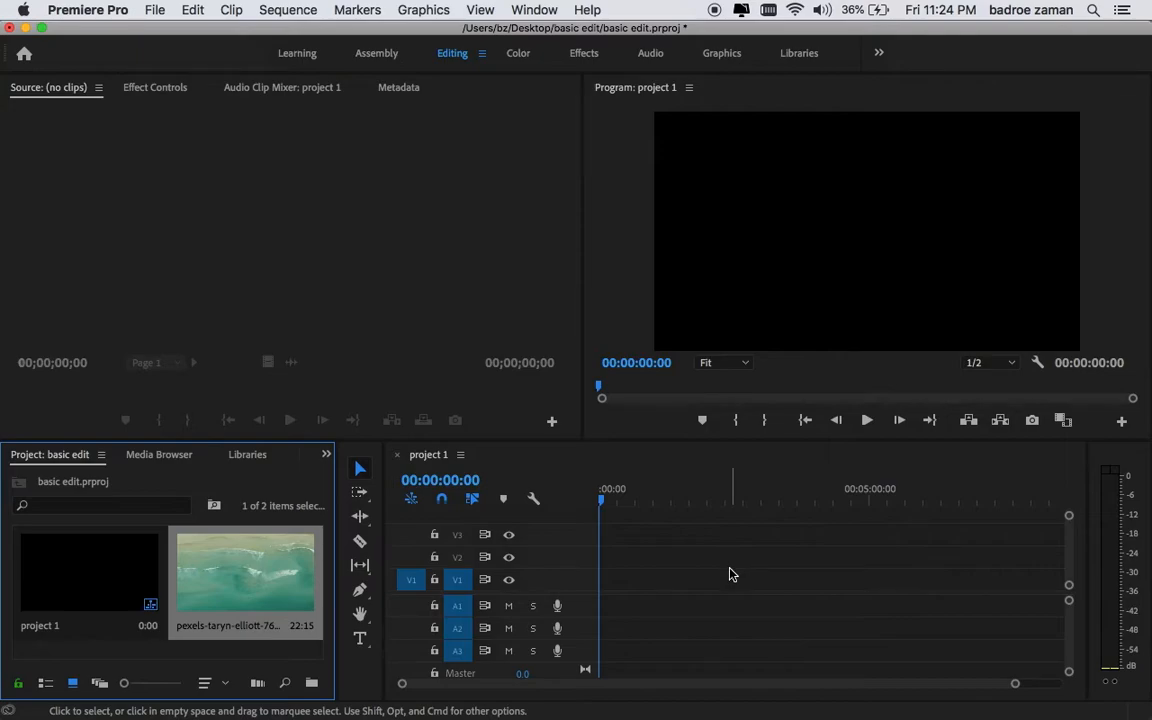
Preview the imported beach clip in the Source Monitor and mark its In point at 00:00:08:02 and Out point at 00:00:14:24.
double_click(268, 577)
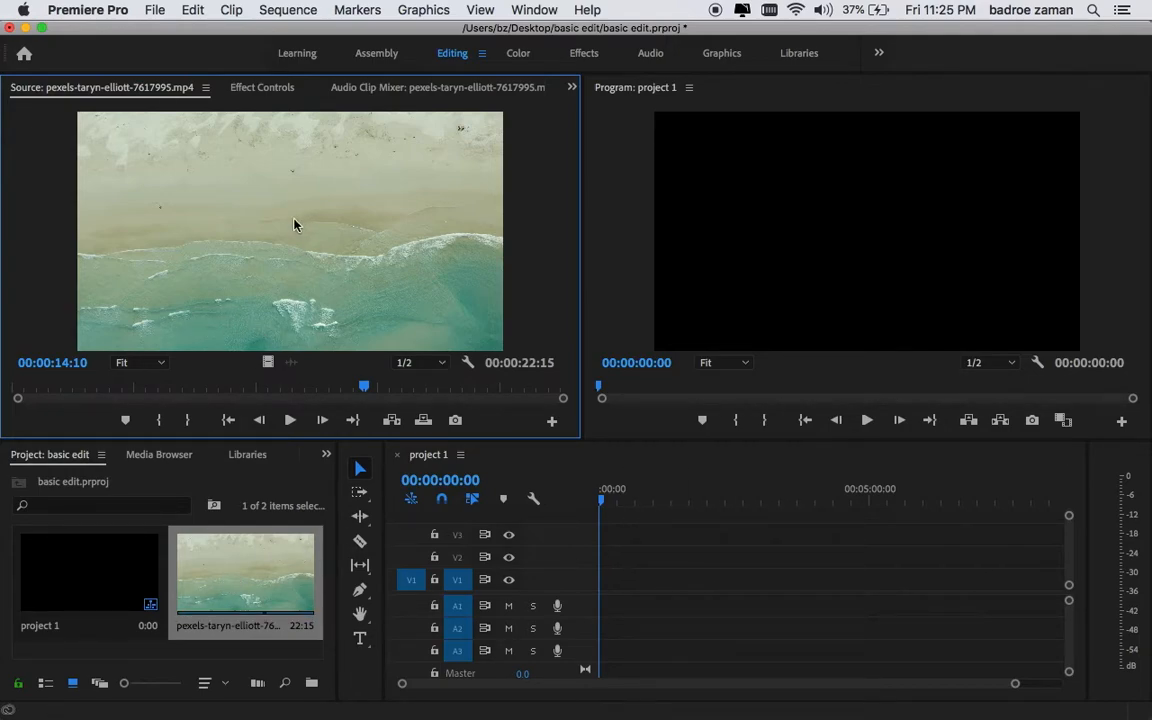
left_click(165, 390)
left_click(290, 420)
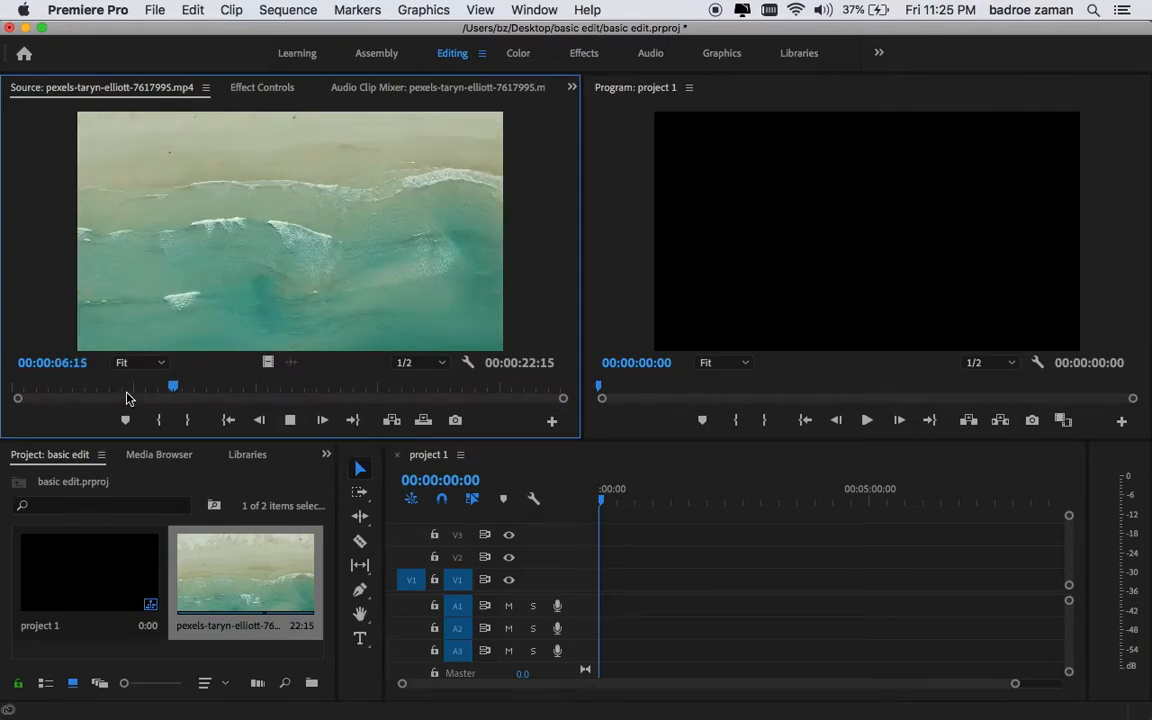
left_click_drag(127, 386, 210, 401)
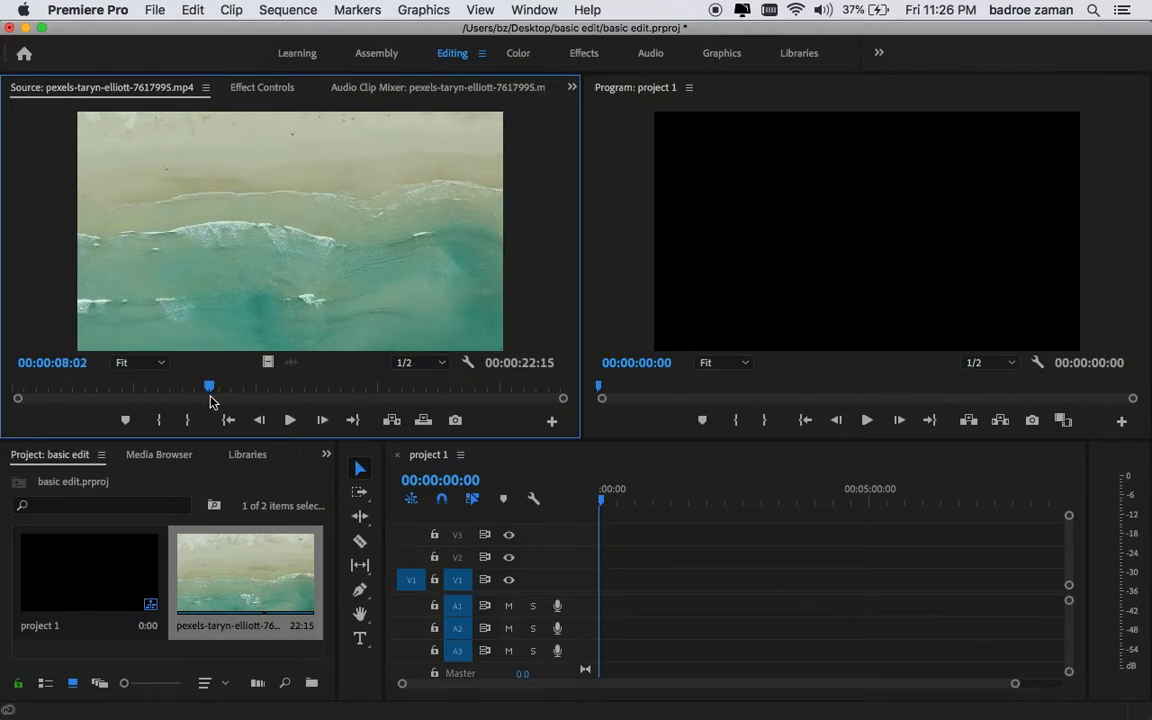
left_click(163, 424)
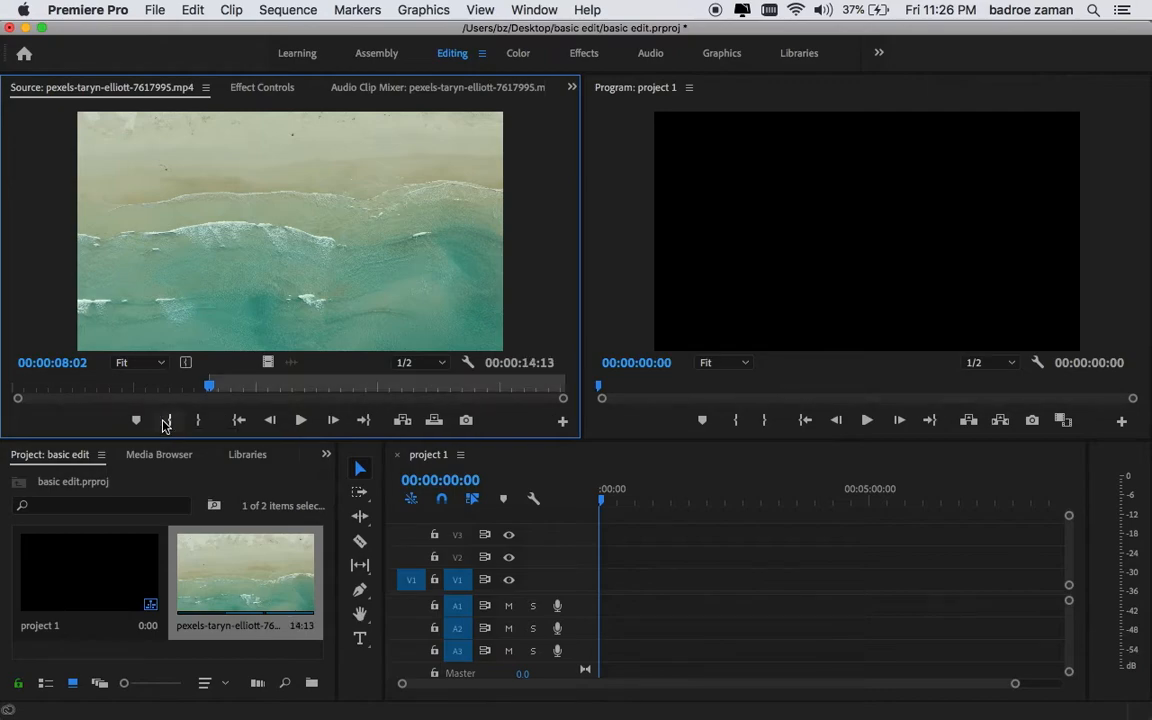
left_click_drag(207, 394, 379, 394)
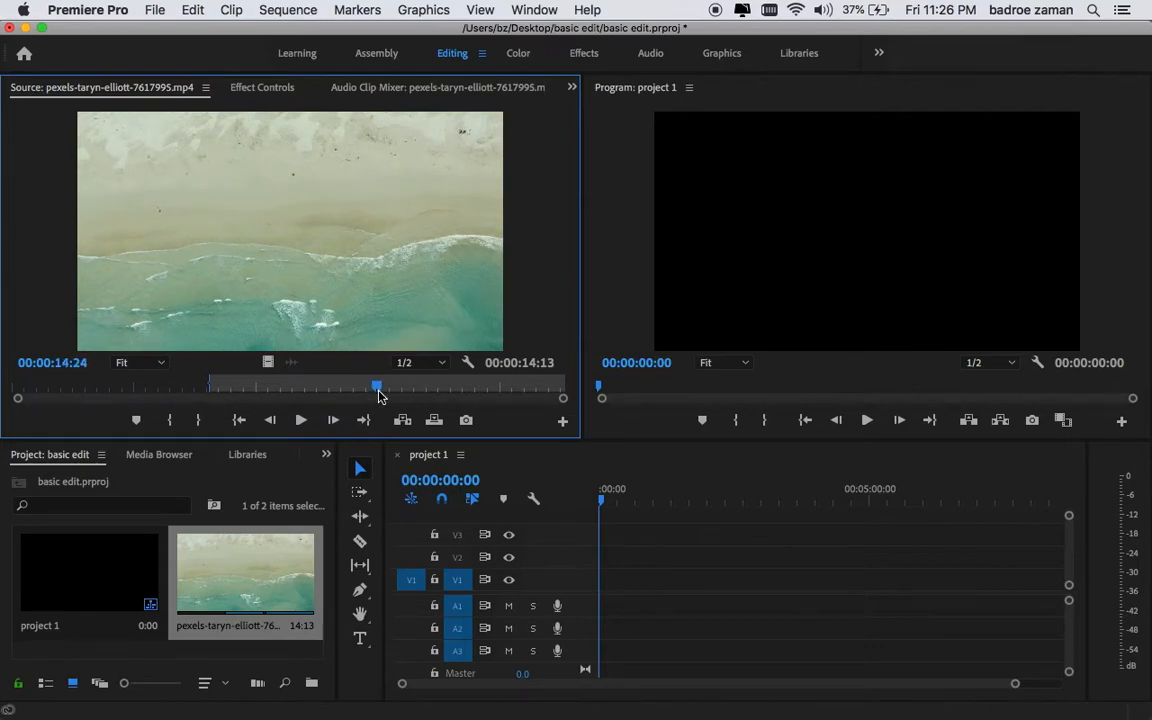
left_click(203, 421)
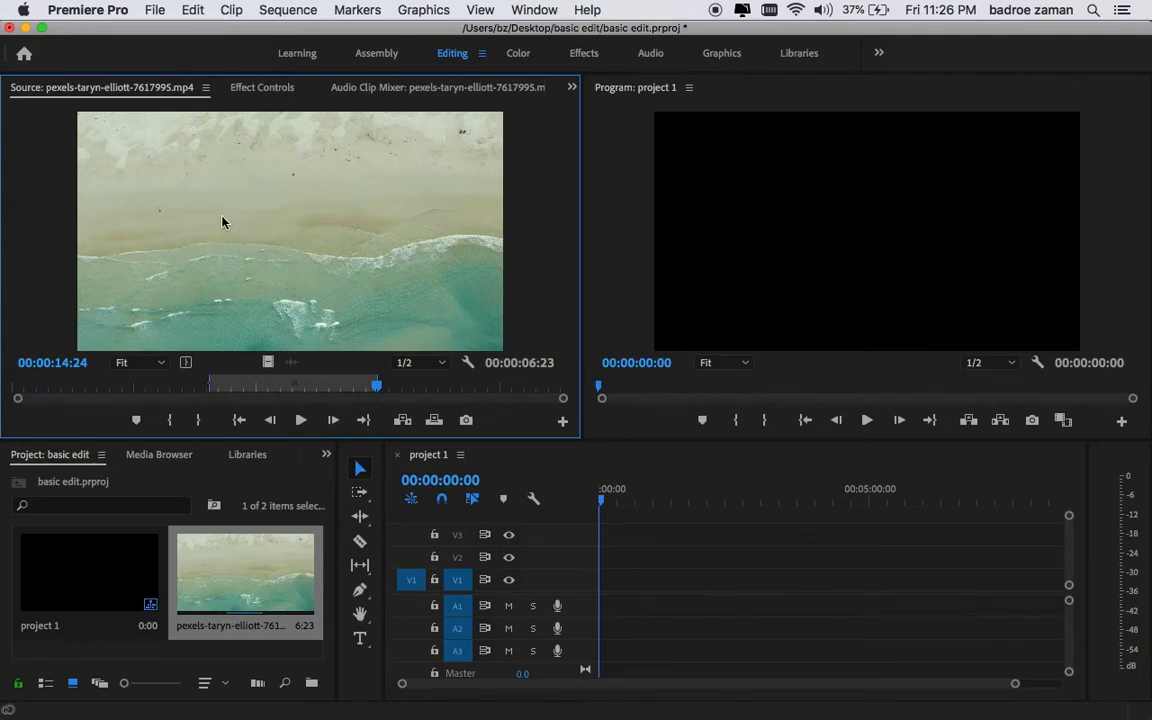
Place the marked section at the start of track V1, keep the existing sequence settings, and scrub through it from the start.
left_click_drag(210, 213, 597, 583)
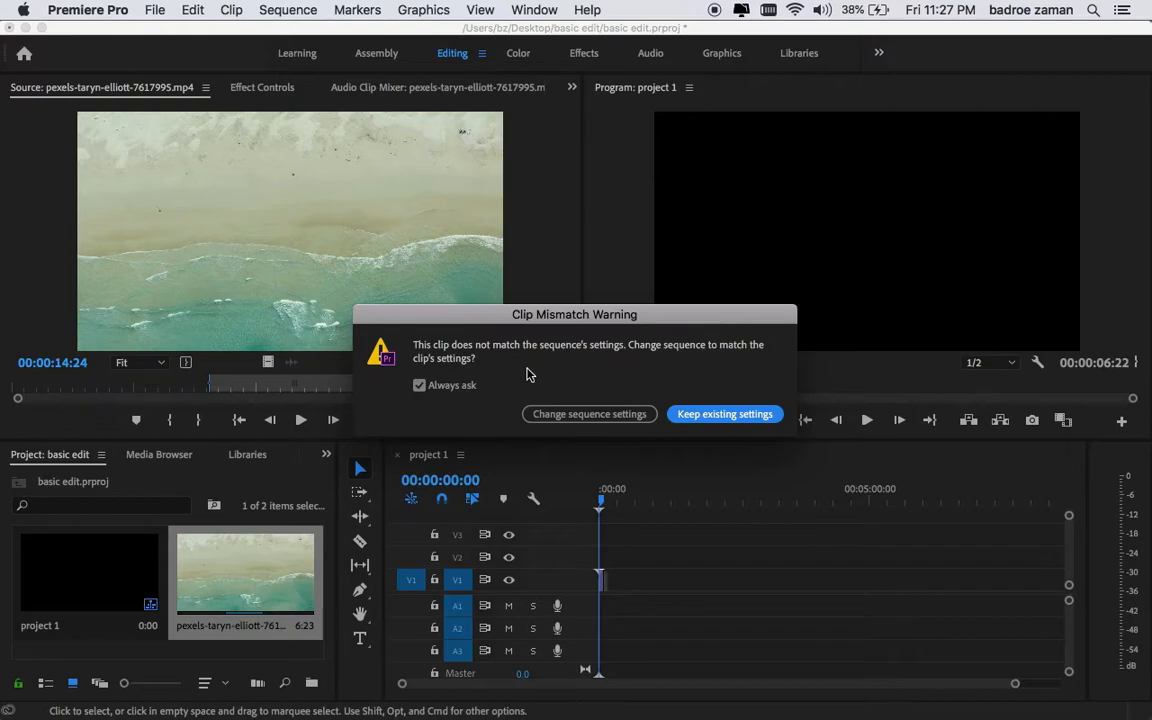
left_click(722, 414)
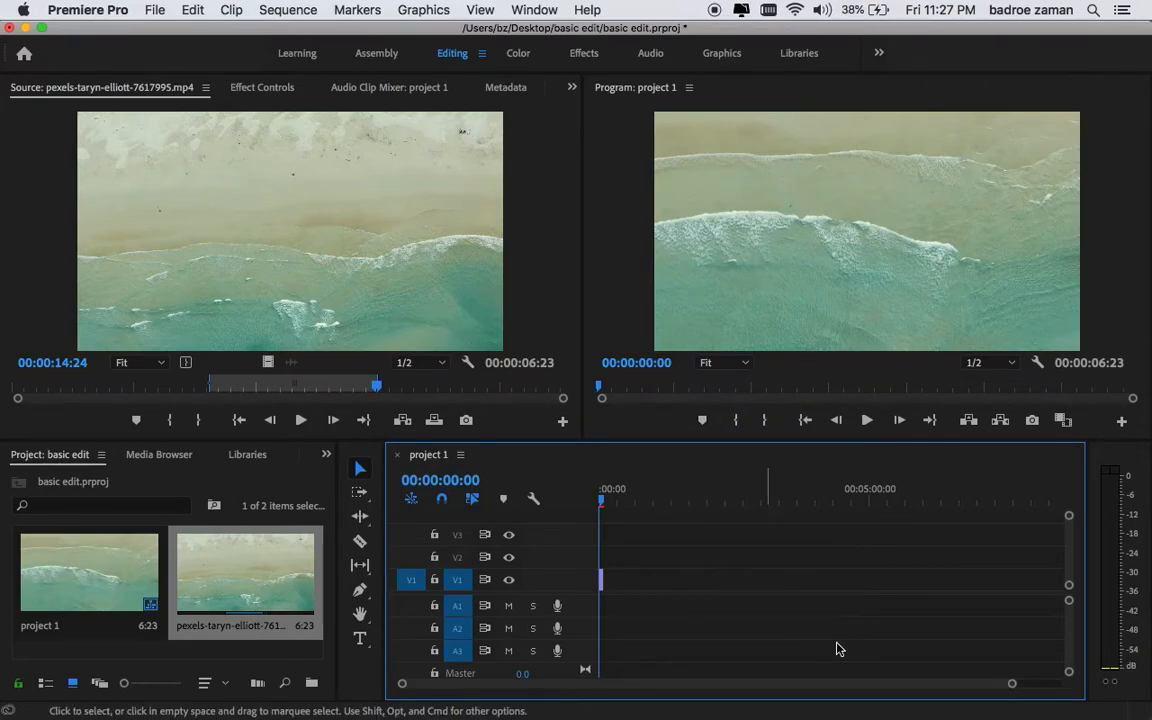
left_click_drag(1013, 684, 783, 672)
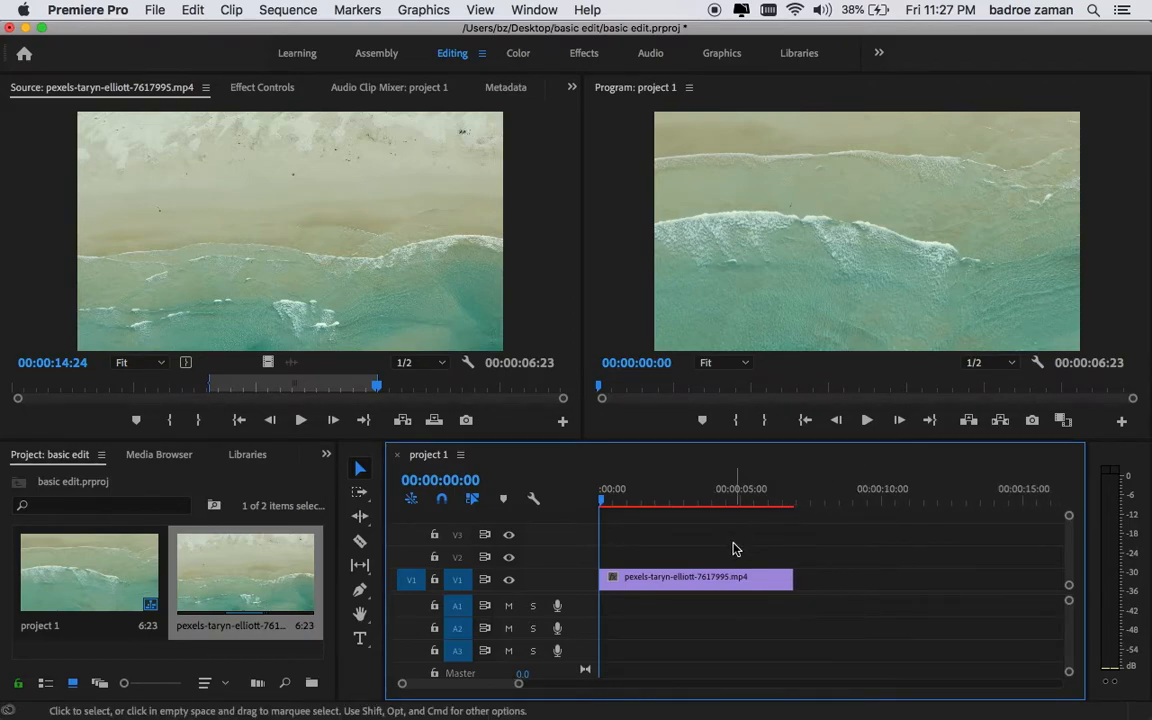
key("End")
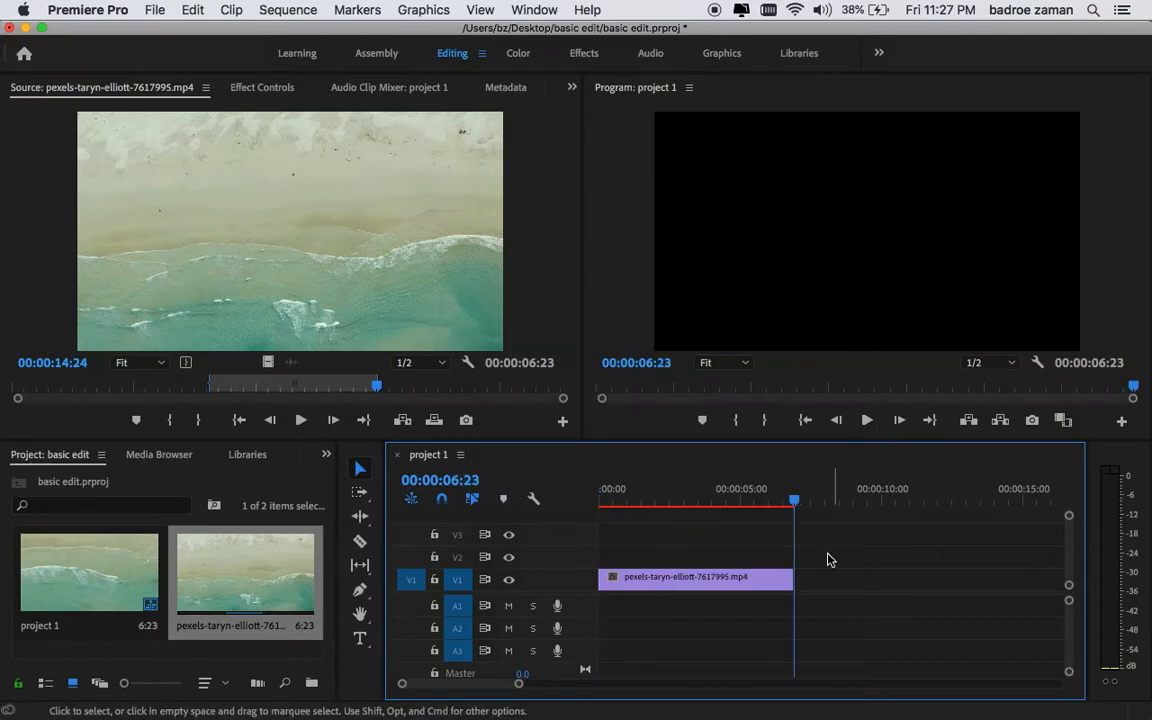
left_click_drag(763, 505, 590, 512)
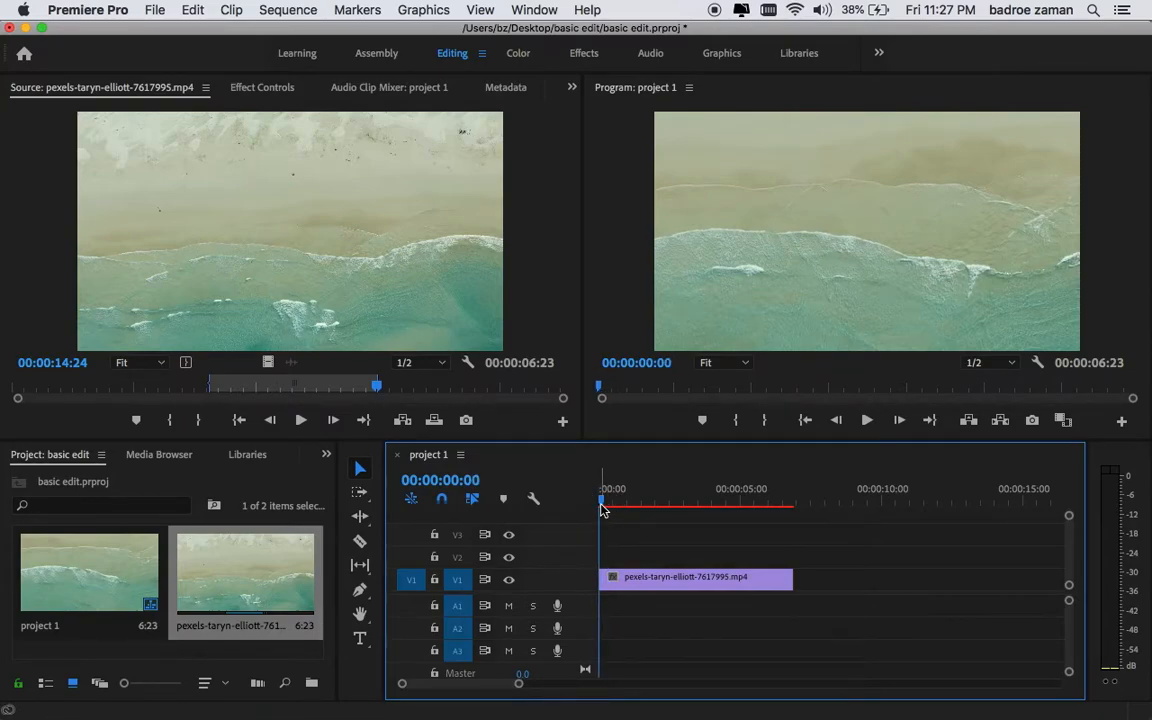
mouse_move(601, 508)
left_mouse_down()
mouse_move(702, 501)
mouse_move(591, 501)
left_mouse_up()
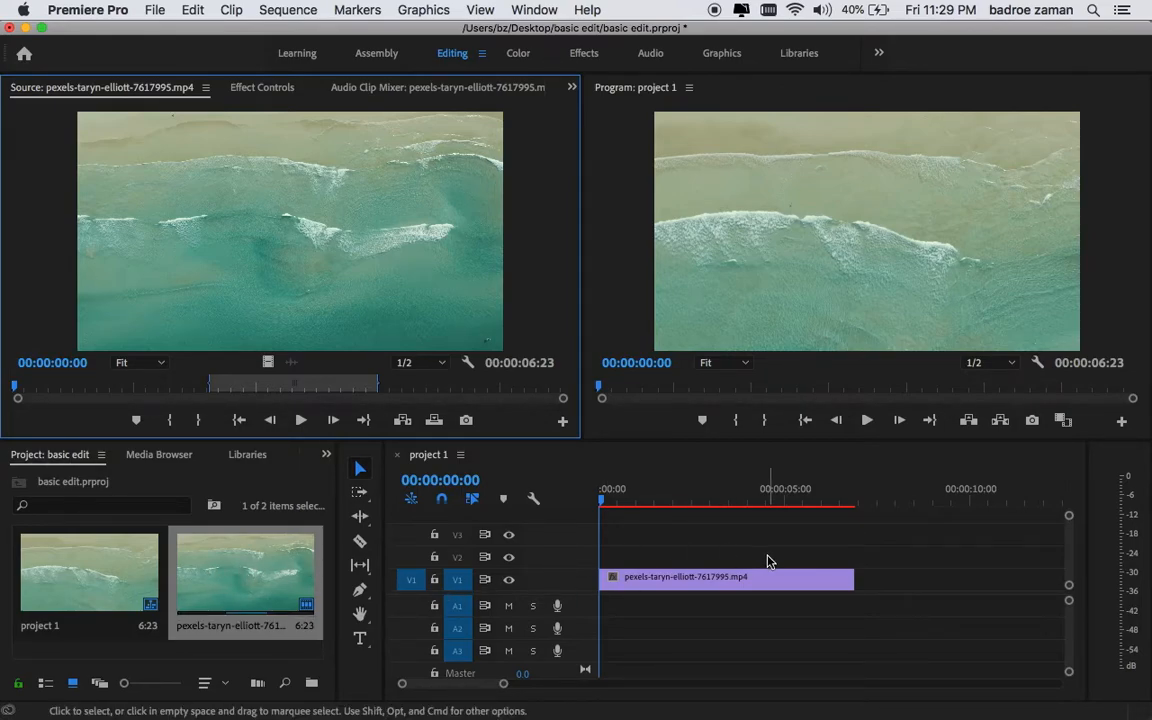
Clear the source clip's In and Out points and place the full clip at the start of track V2.
right_click(326, 287)
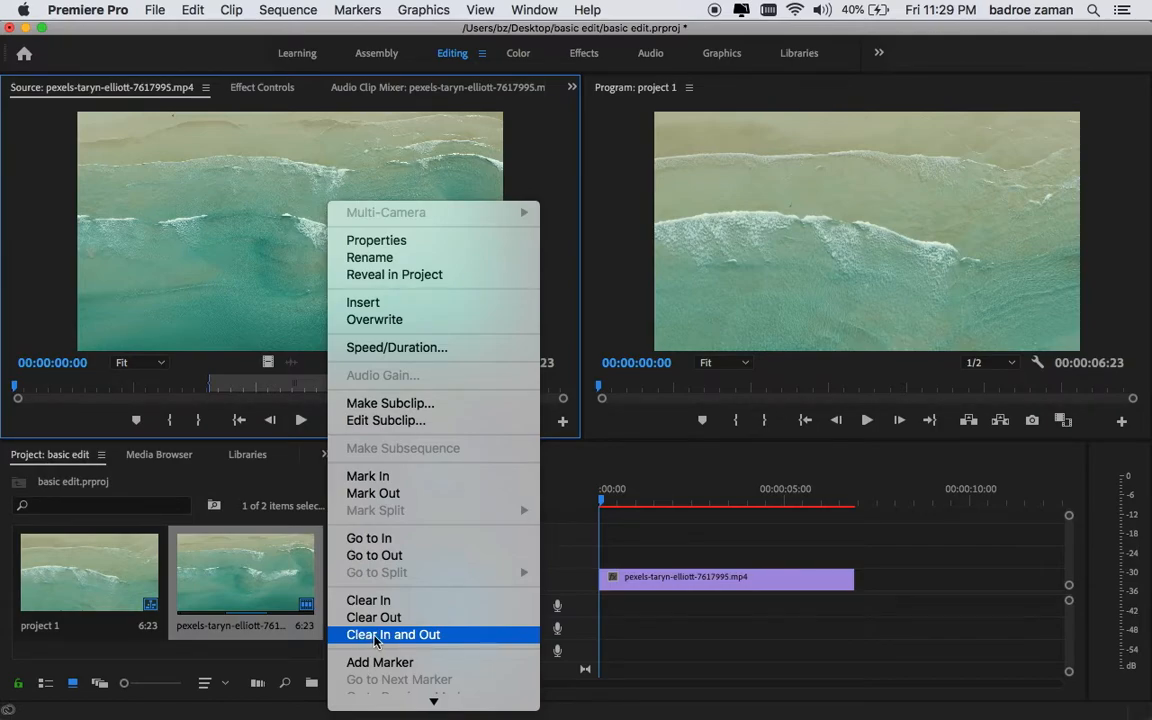
left_click(377, 637)
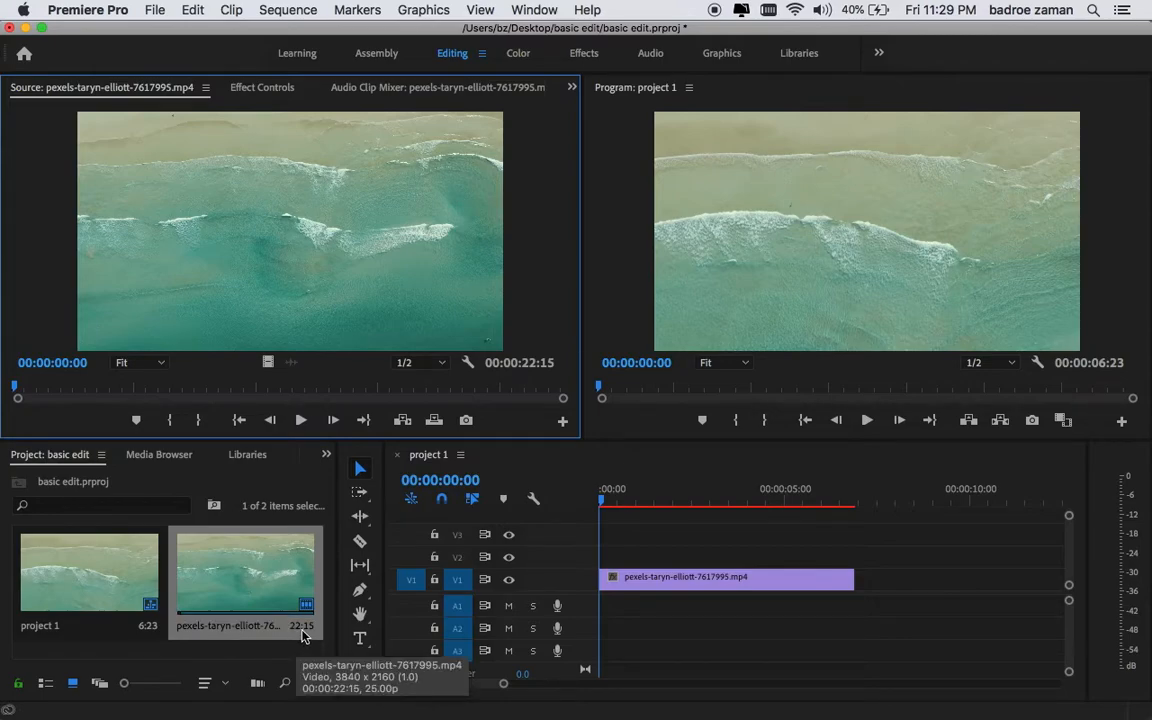
left_click_drag(278, 581, 600, 556)
left_click_drag(505, 683, 582, 685)
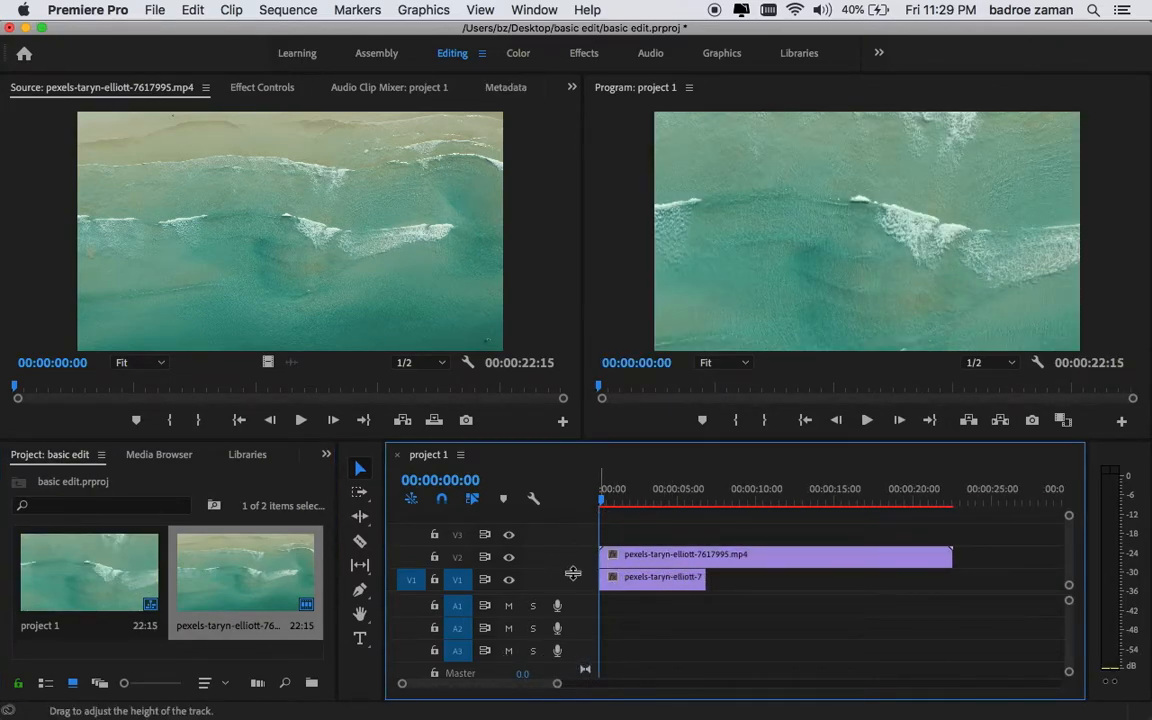
Move the full clip on track V2 so it starts where the V1 clip ends.
left_click(644, 584)
left_click(650, 556)
left_click(651, 541)
left_click_drag(651, 567, 681, 566)
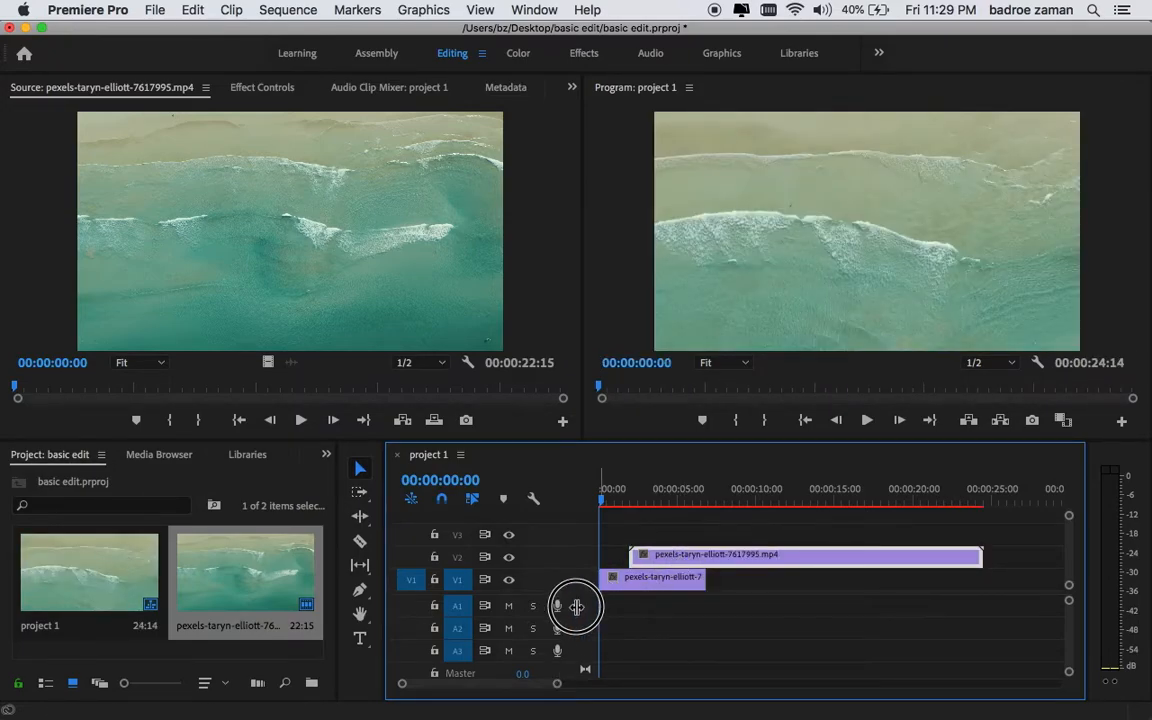
left_click_drag(680, 552, 776, 565)
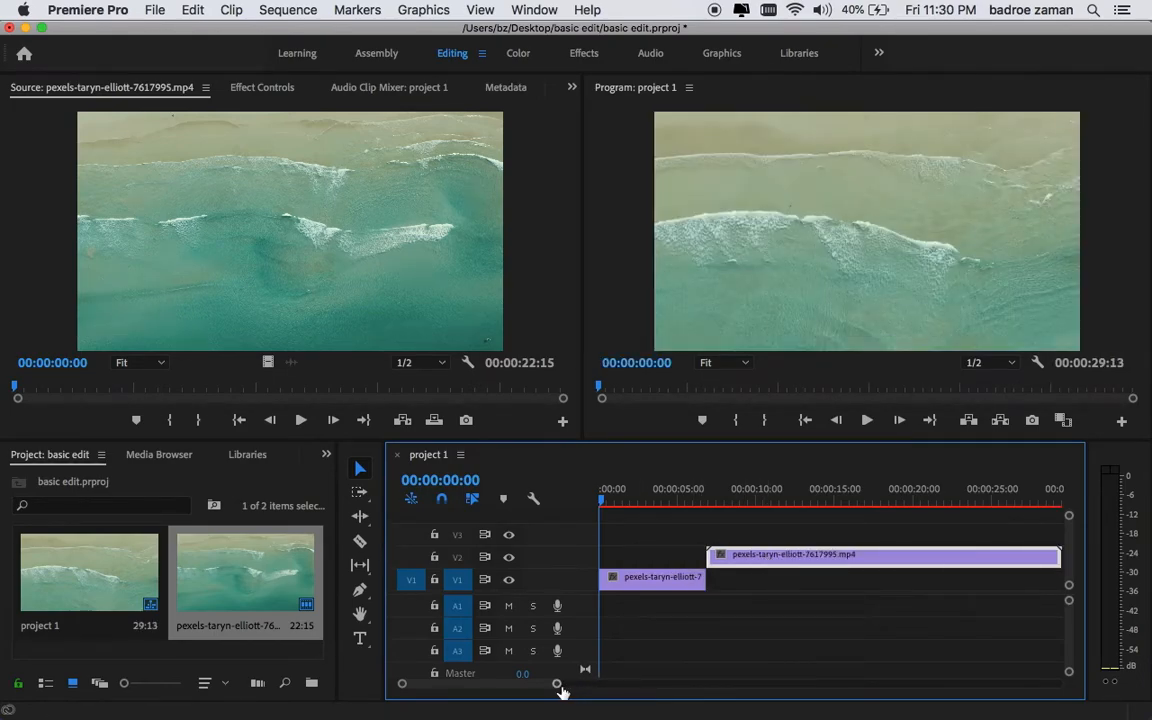
left_click_drag(559, 685, 575, 685)
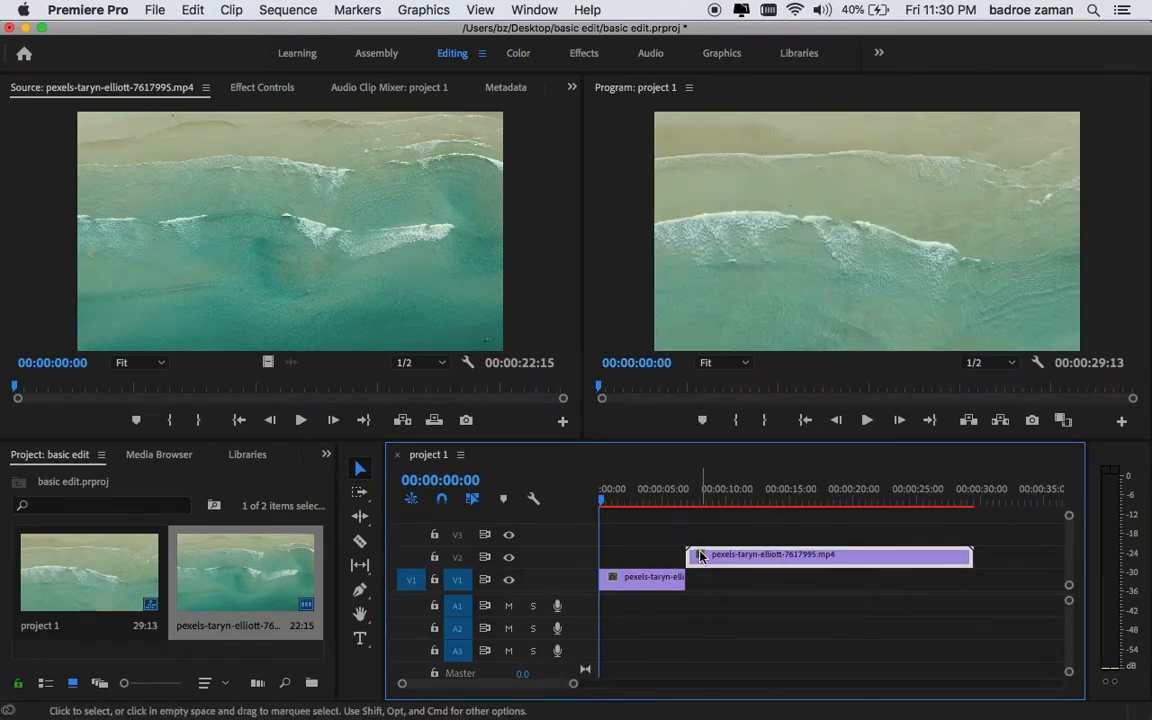
Cut the V2 clip with the Razor tool at 00:00:13:11 and 00:00:20:13.
left_click_drag(712, 496, 768, 503)
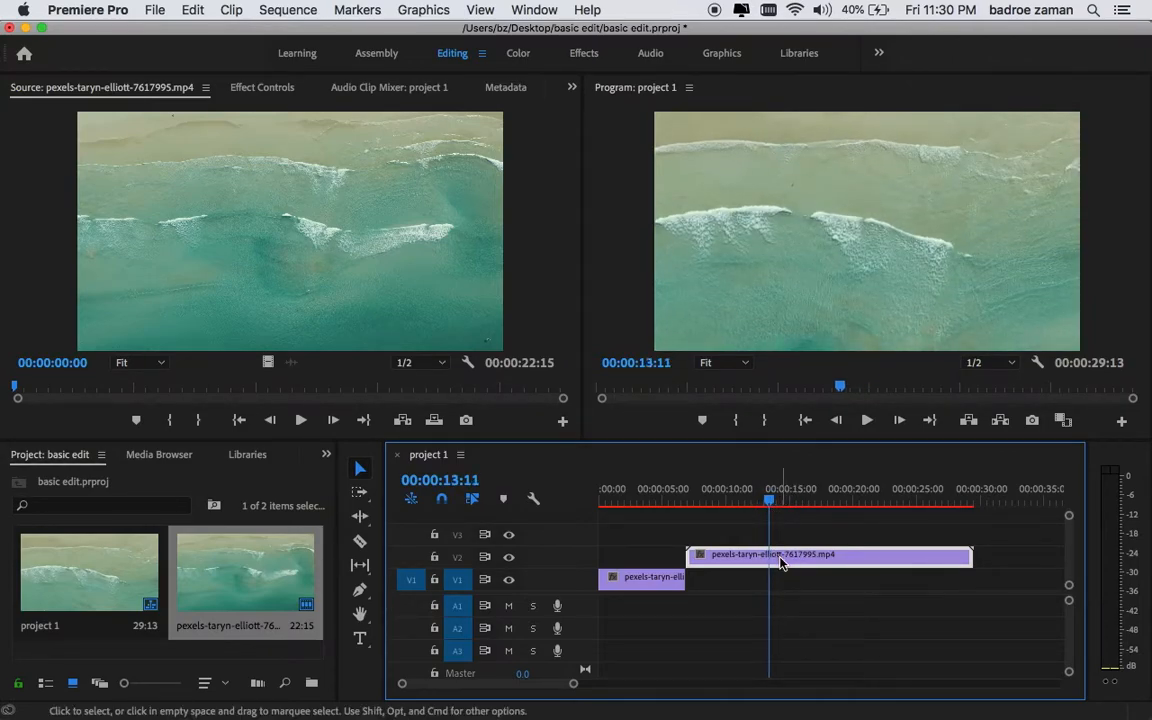
left_click(362, 543)
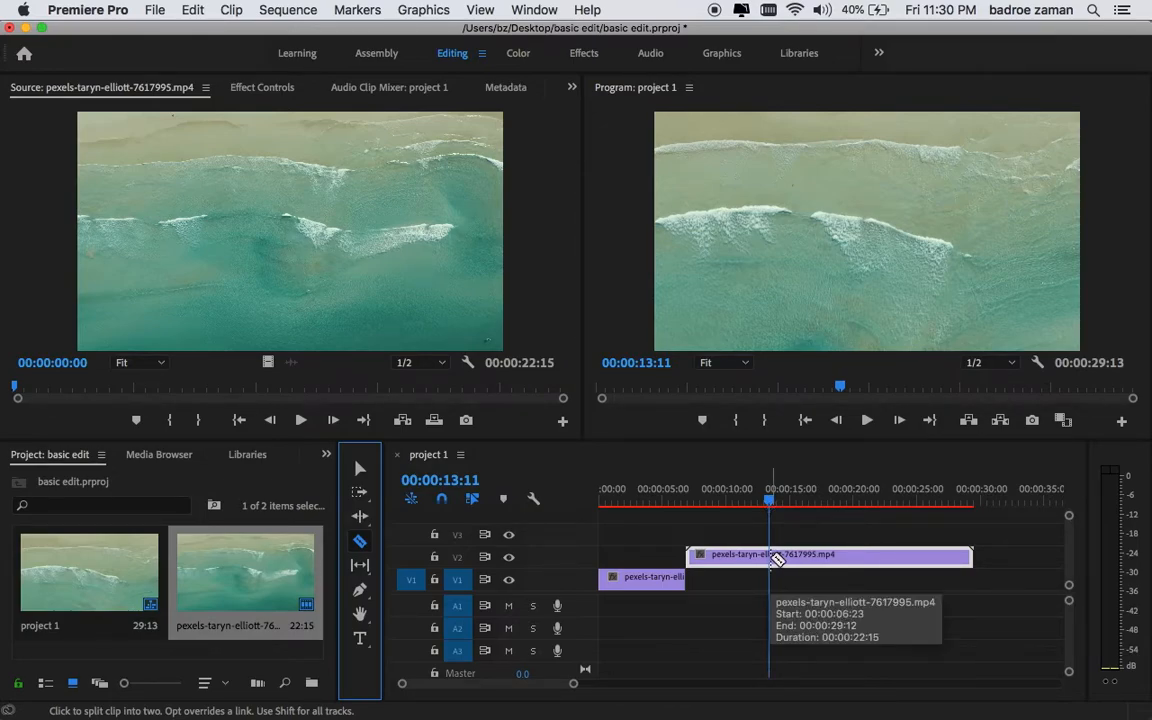
left_click(770, 557)
left_click(769, 503)
left_click_drag(769, 505, 861, 507)
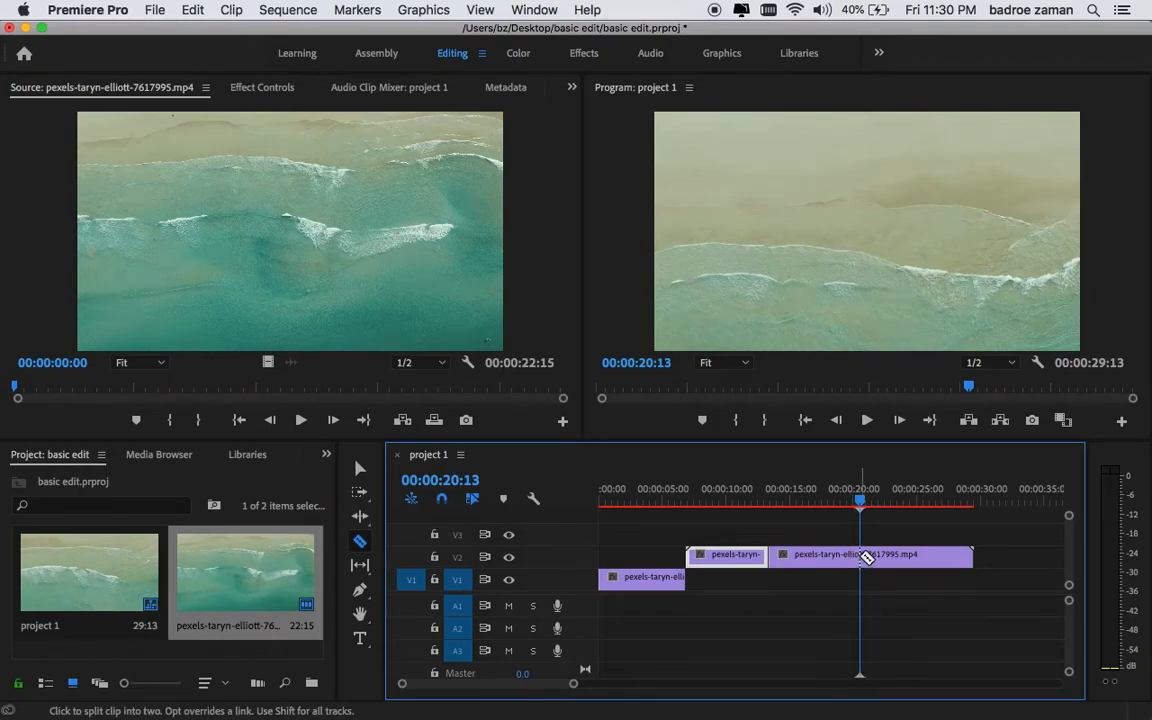
left_click(861, 556)
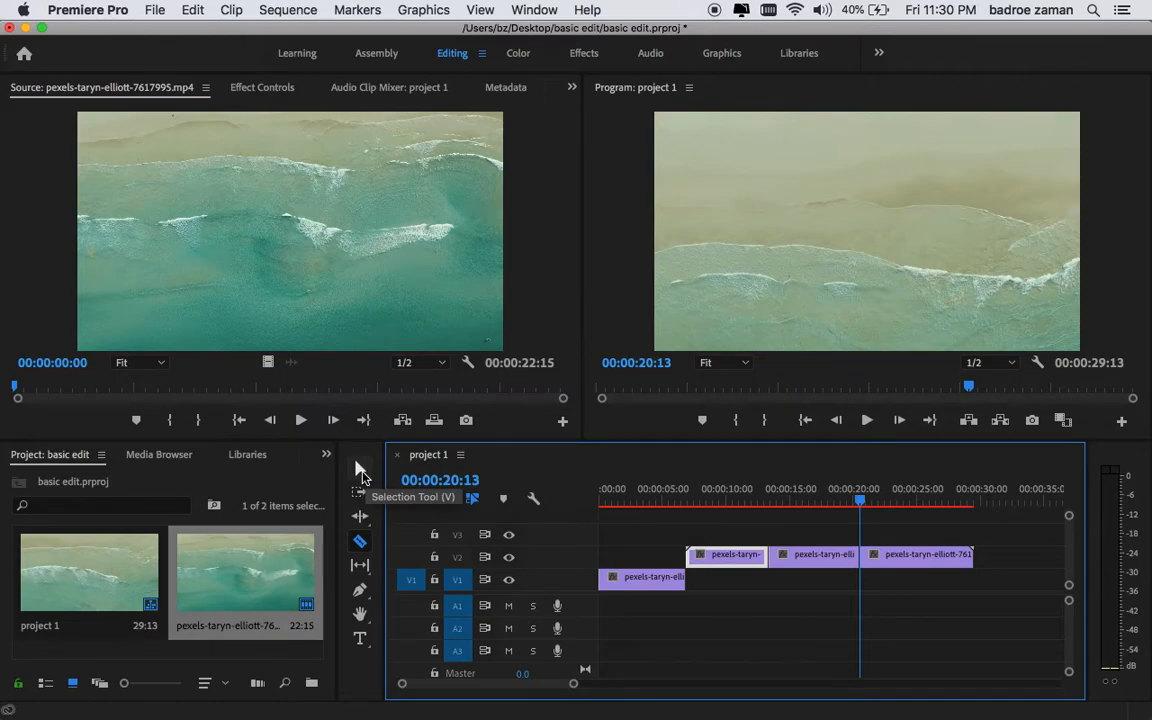
Delete the first and last pieces on track V2 and move the middle piece to start where the V1 clip ends.
left_click(361, 473)
left_click(825, 556)
left_click(872, 556)
left_click(815, 556)
left_click(736, 561)
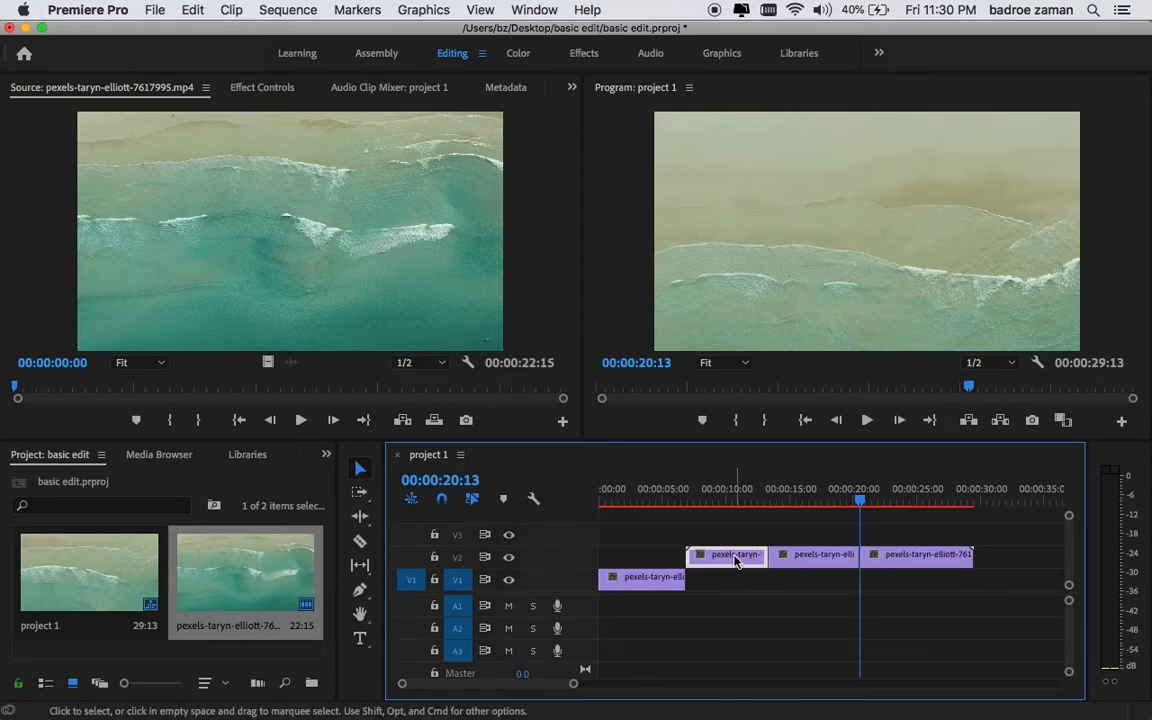
left_click(874, 568)
left_click(805, 565)
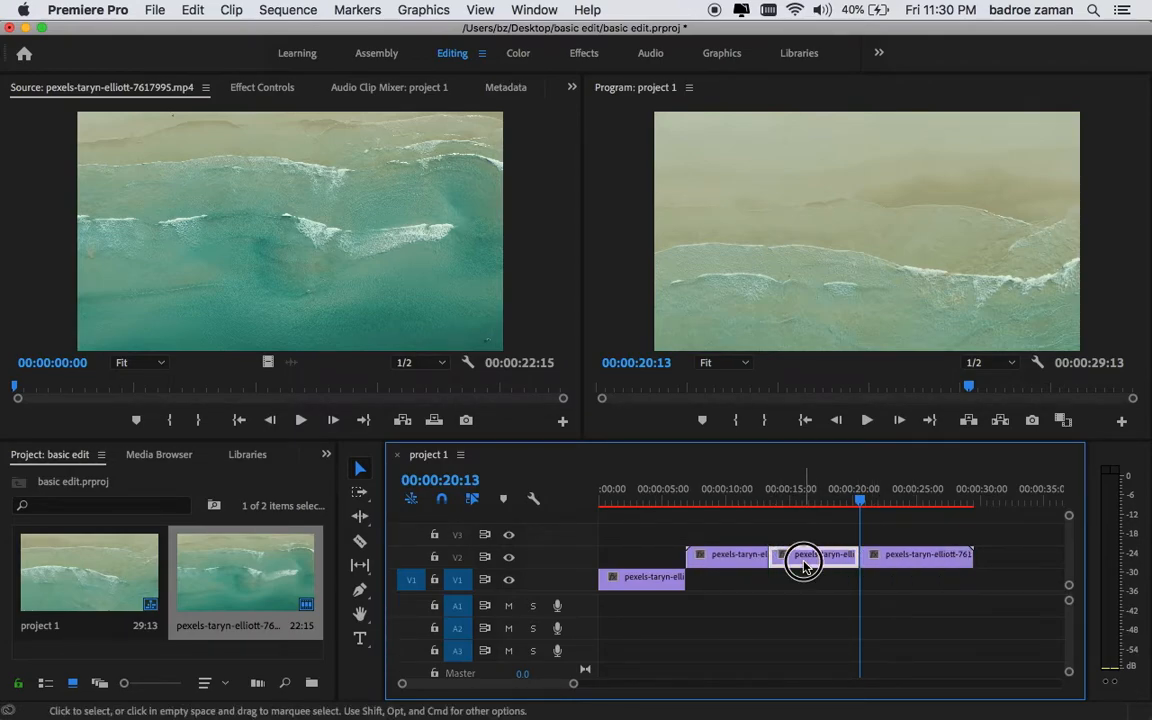
left_click(718, 566)
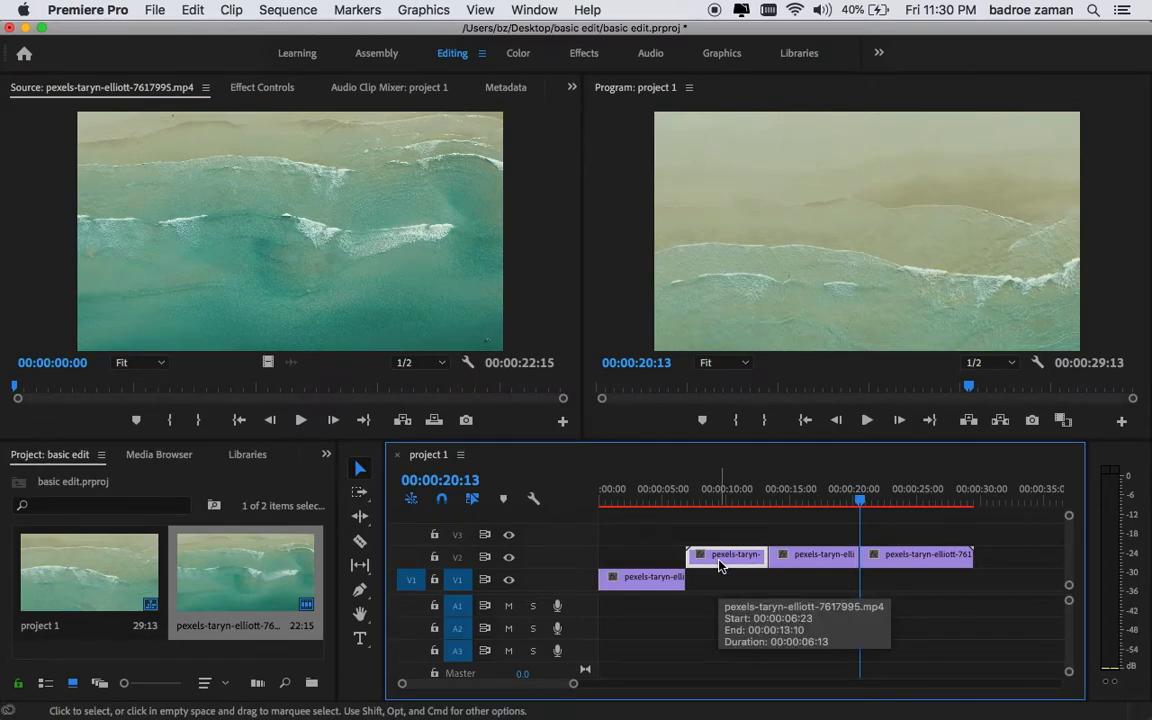
key("Delete")
left_click(900, 568)
left_click_drag(895, 578, 752, 555)
Scrub through both clips in the sequence and delete the remaining piece on track V2.
left_click(645, 498)
mouse_move(645, 498)
left_mouse_down()
mouse_move(691, 499)
mouse_move(657, 499)
left_mouse_up()
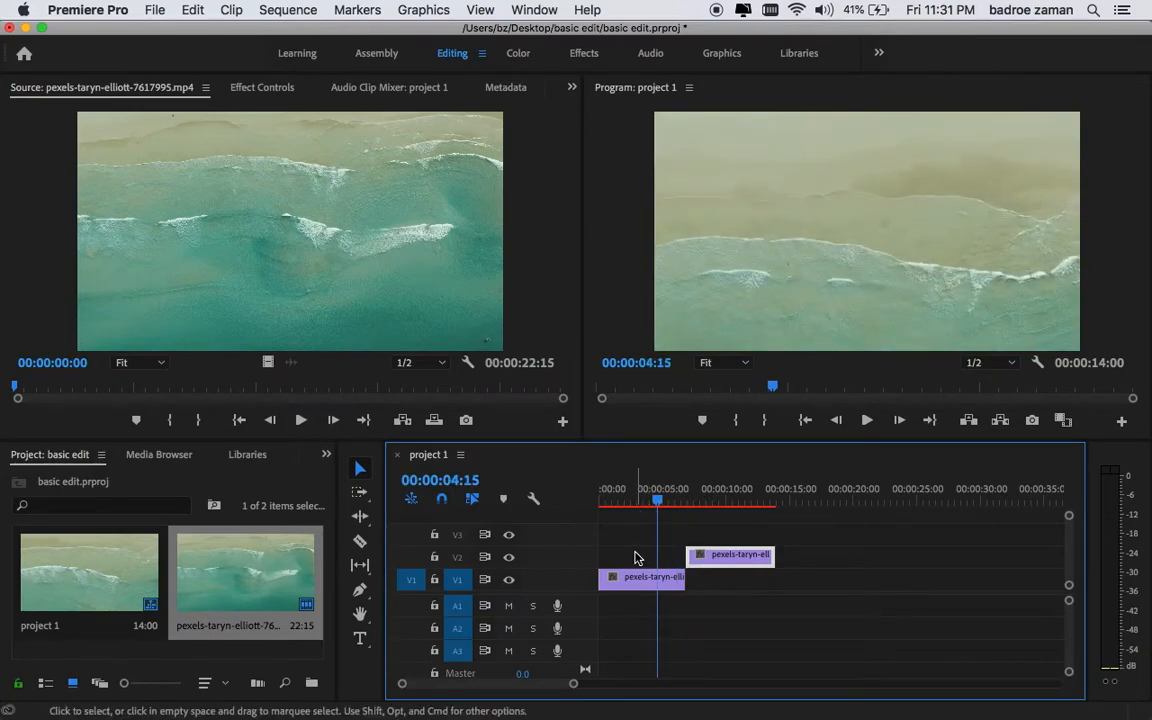
left_click(643, 587)
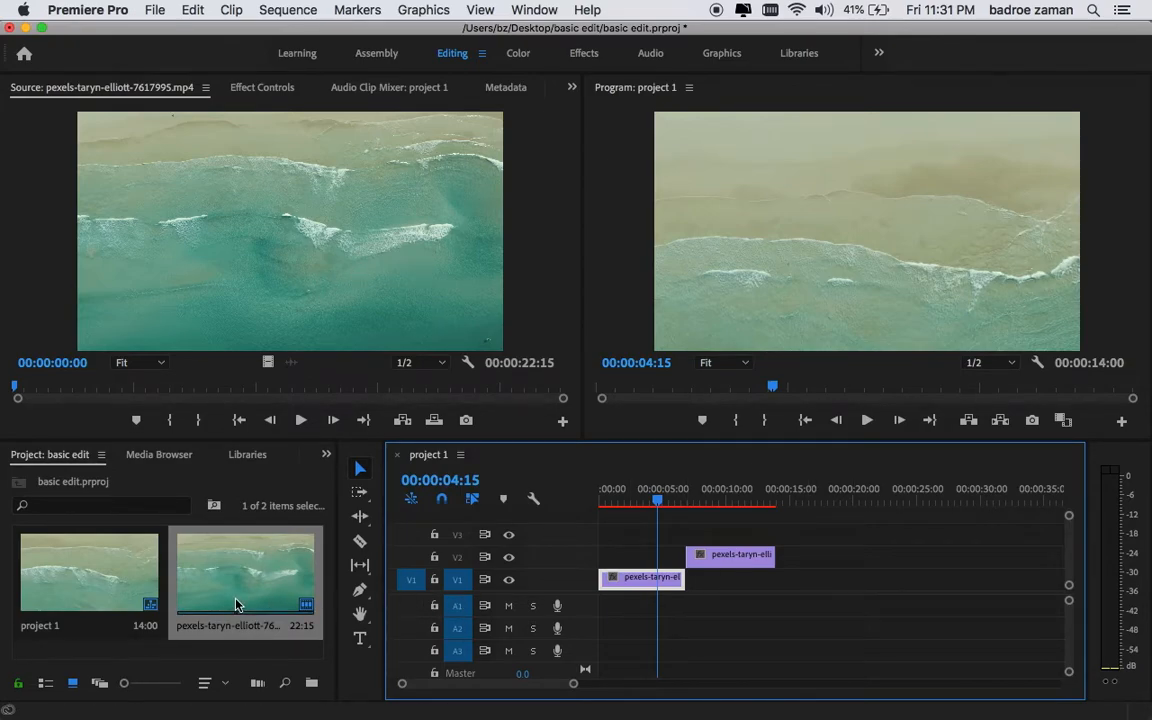
left_click_drag(729, 502, 735, 503)
left_click_drag(800, 528, 754, 610)
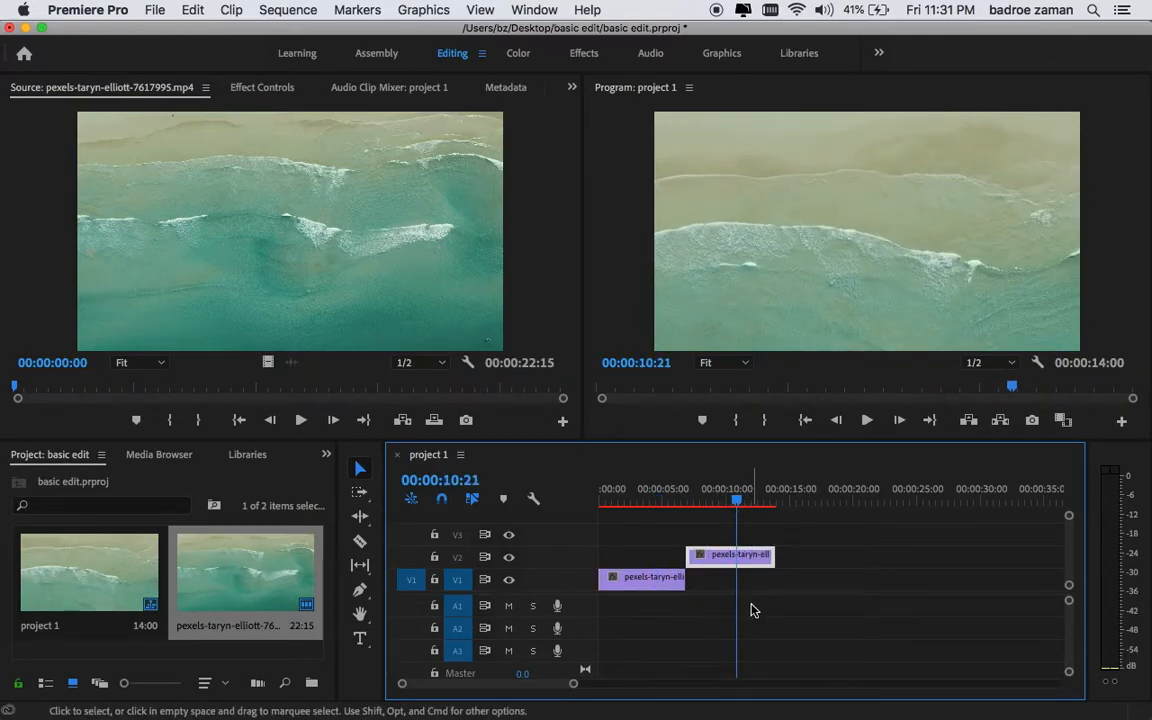
key("Delete")
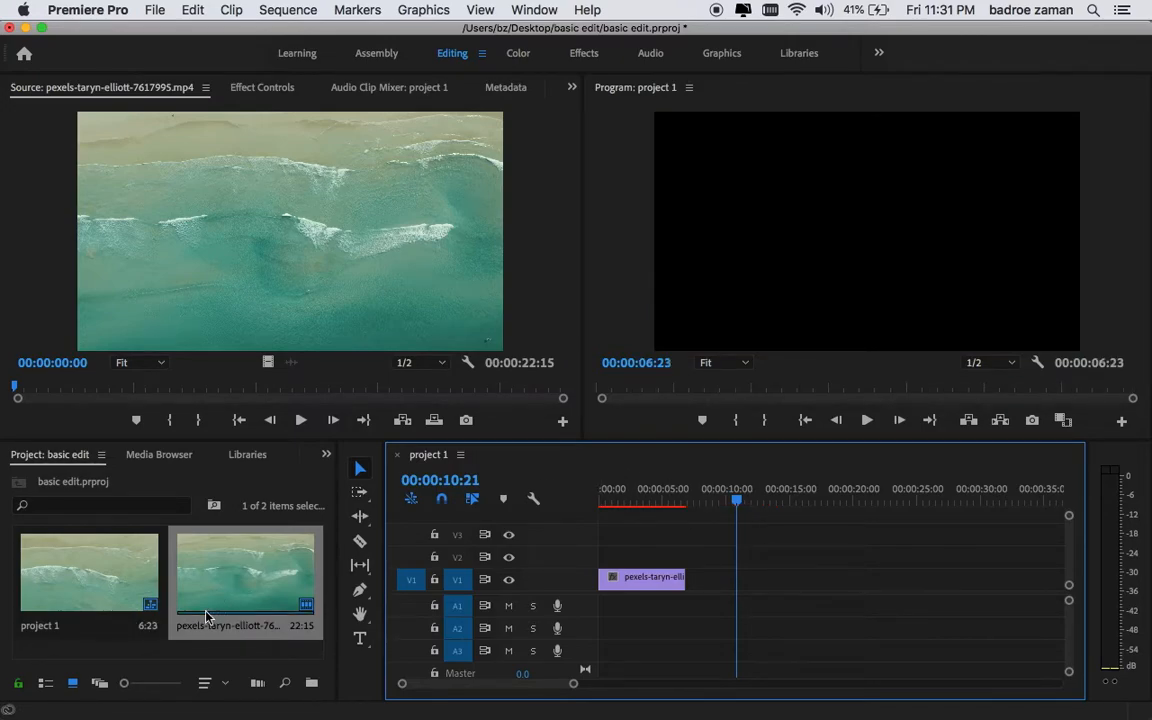
Import the pexels clip ending in 7618002.mp4 from the video folder and open it in the Source Monitor.
left_click_drag(656, 492, 635, 490)
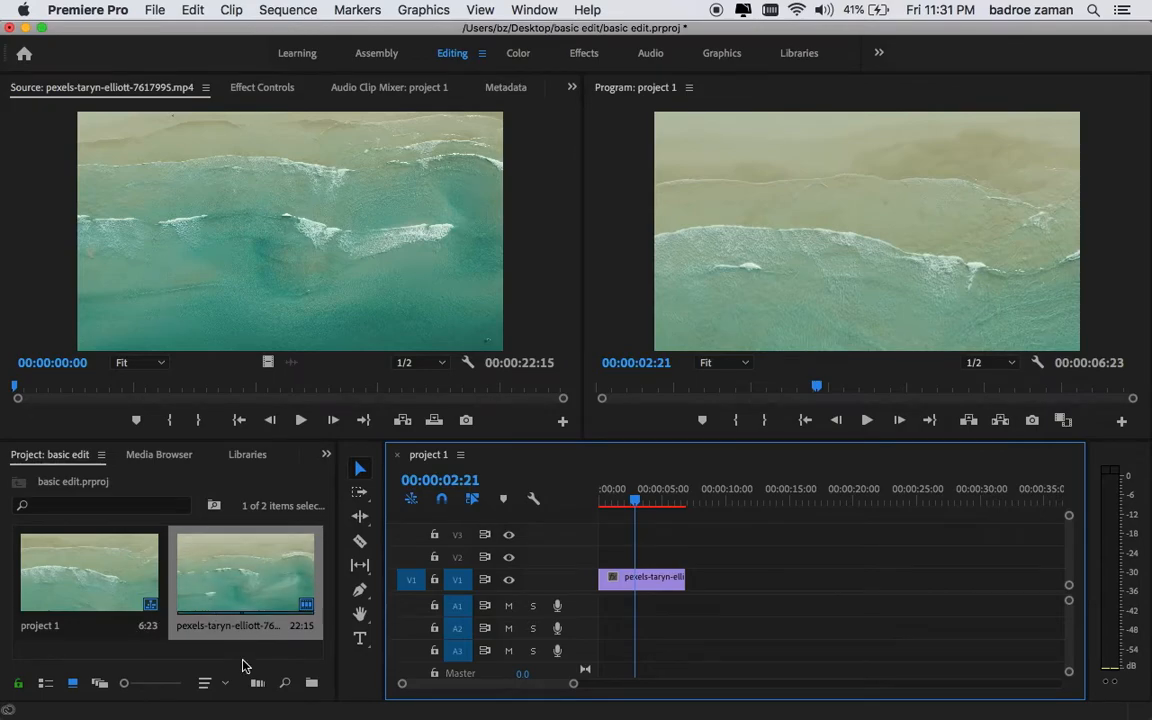
left_click(156, 11)
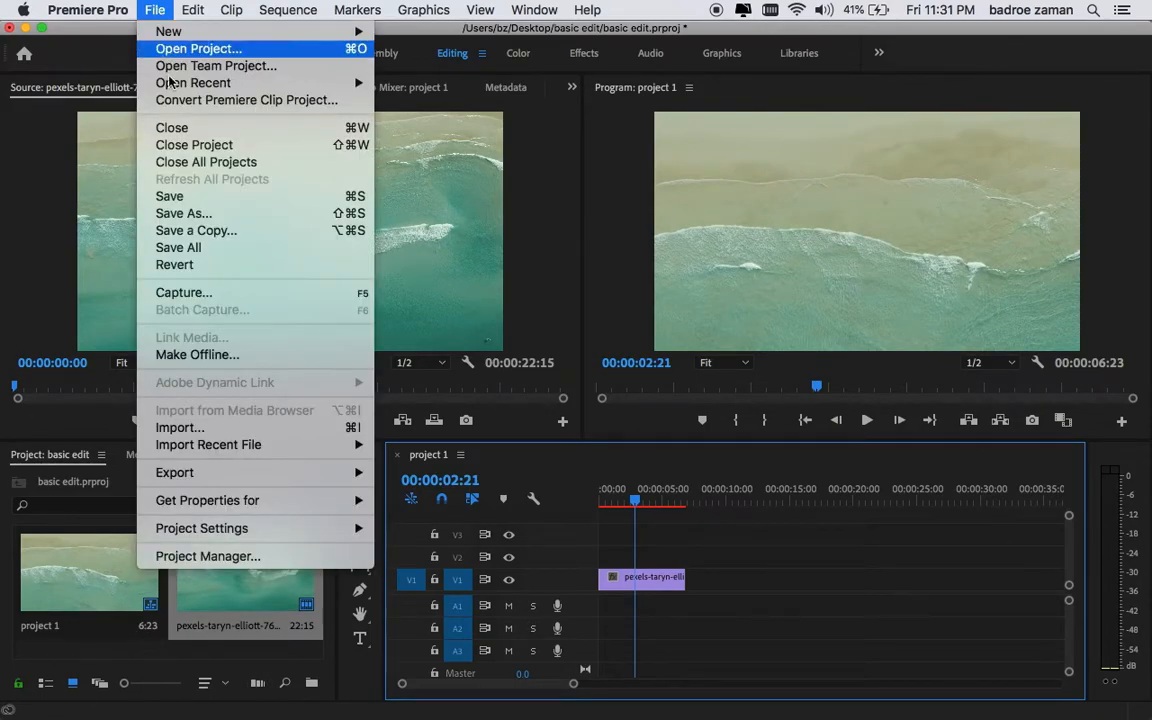
left_click(204, 429)
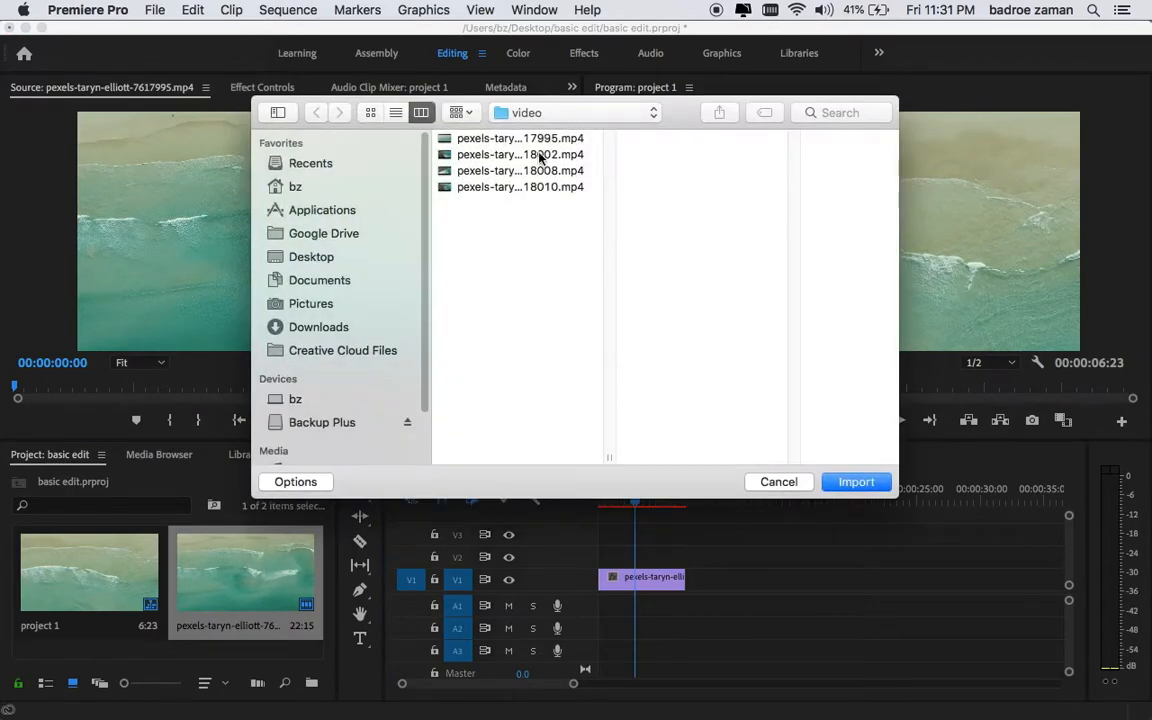
left_click(539, 156)
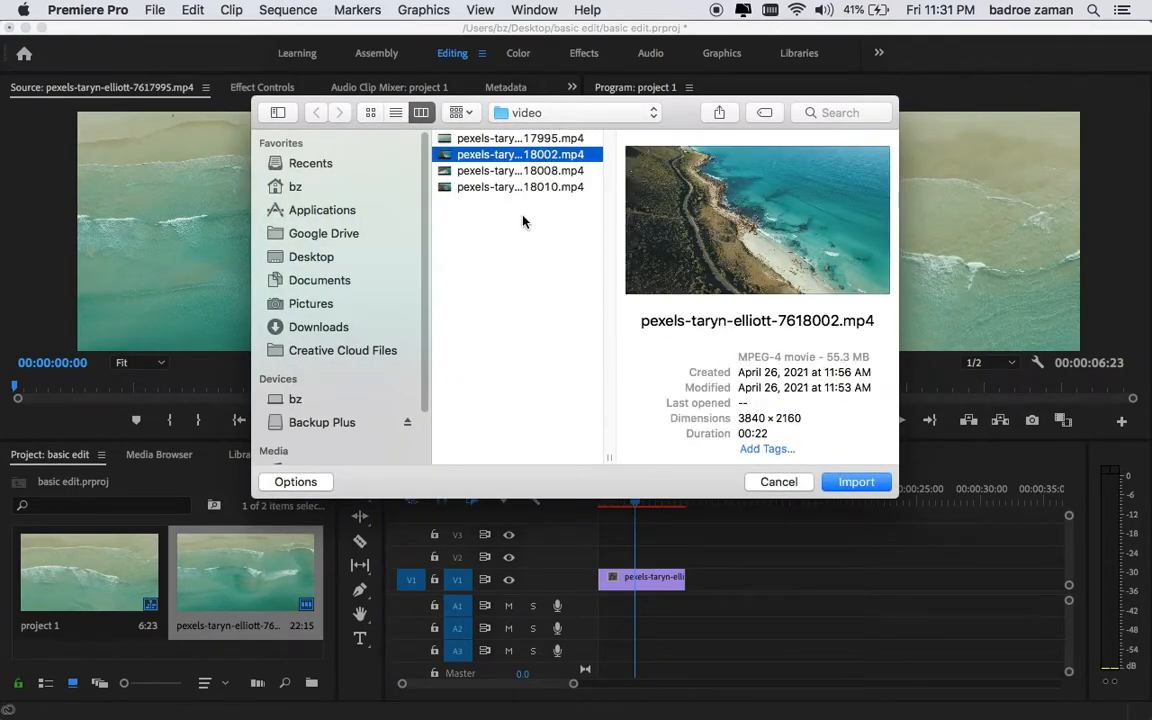
left_click(855, 483)
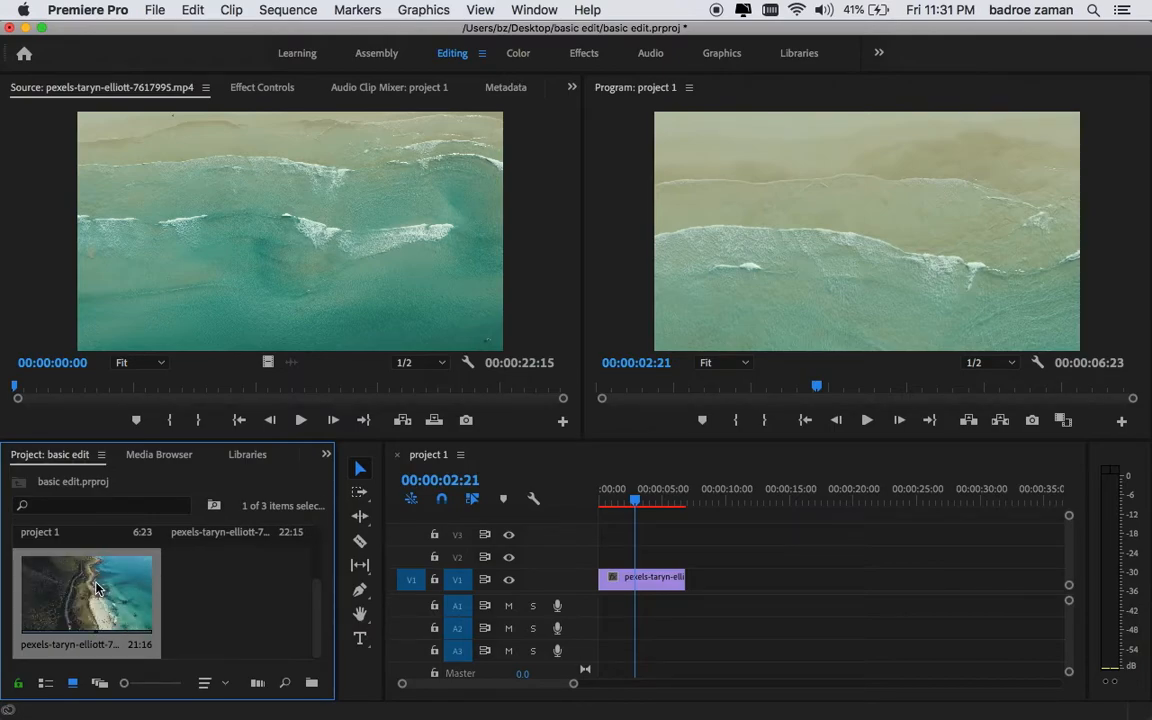
double_click(96, 588)
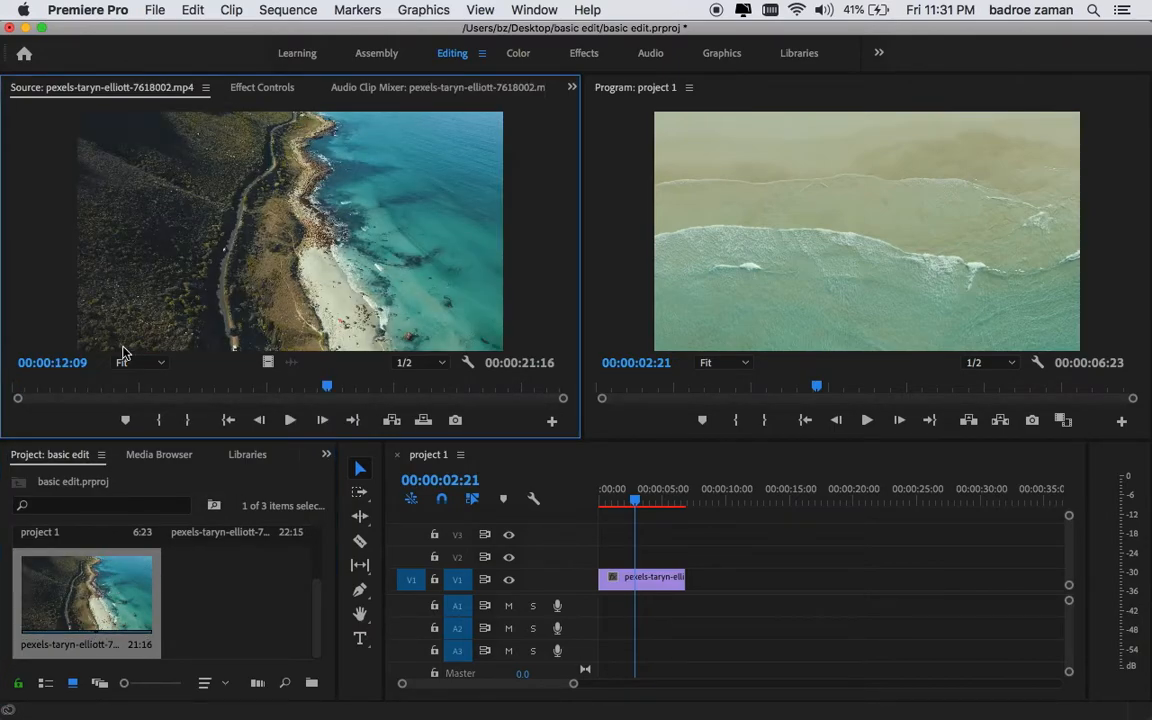
Play the coastal road clip in the Source Monitor from its start to its end.
left_click_drag(326, 392, 208, 386)
left_click(262, 421)
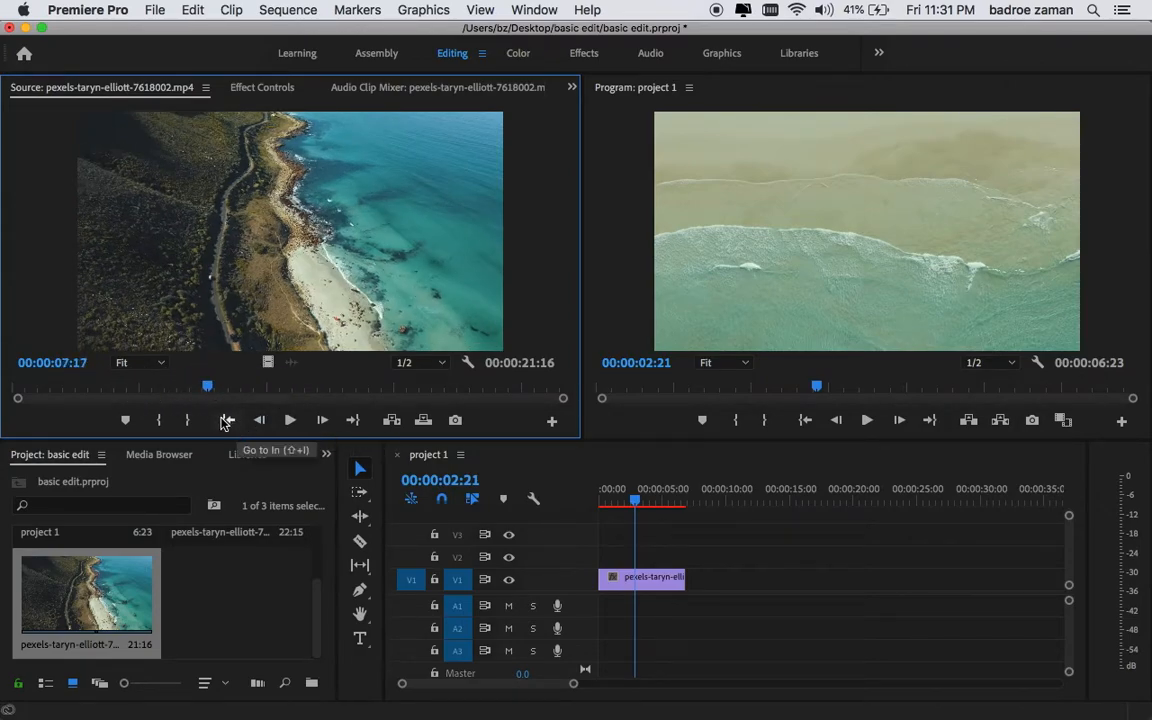
left_click(227, 421)
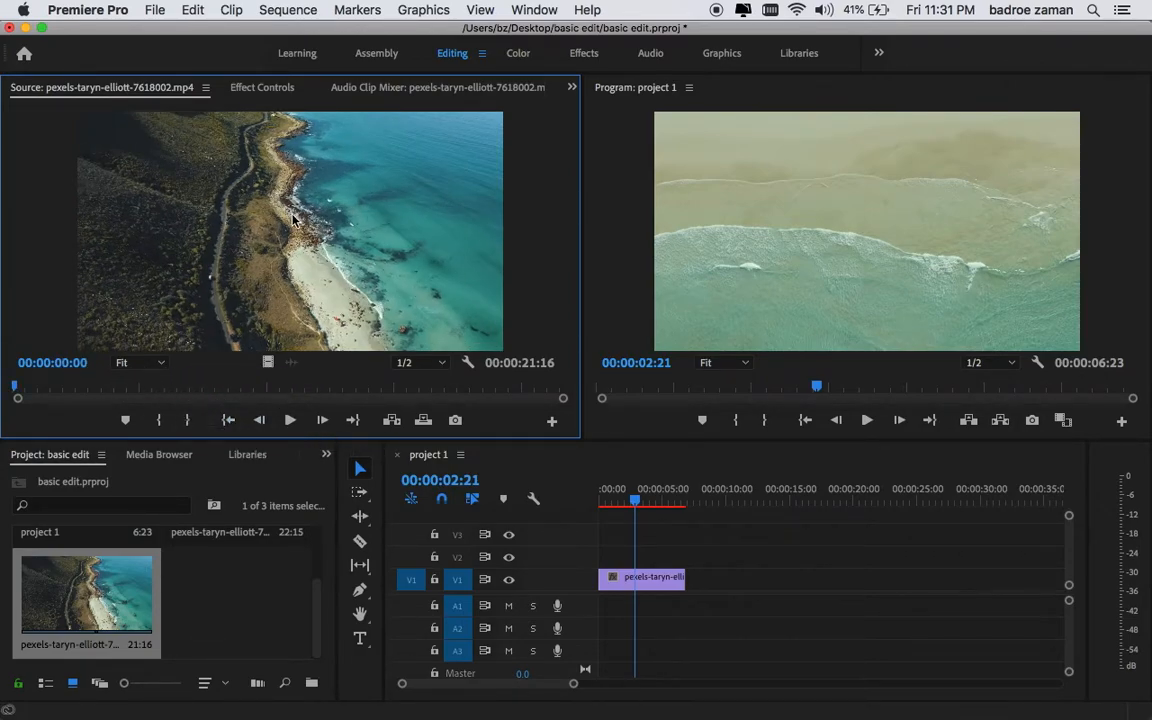
left_click(290, 420)
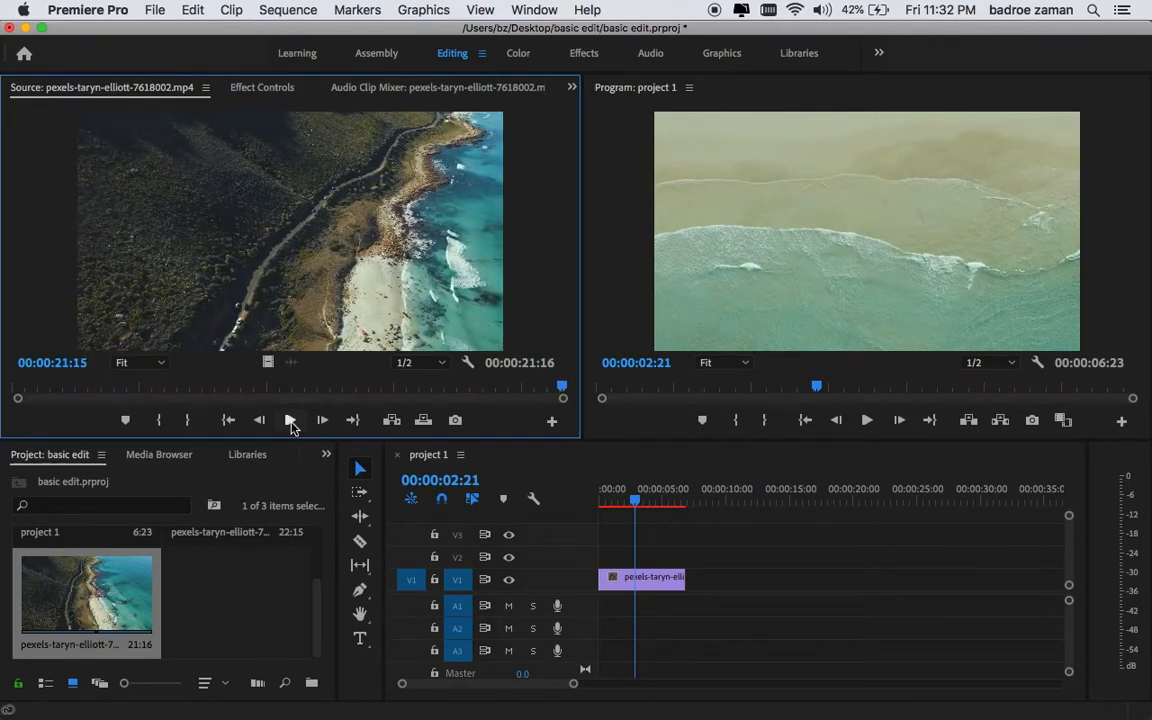
Preview the early part of the coastal road clip and mark its In point at 00:00:04:24.
left_click(222, 388)
left_click(168, 388)
left_click_drag(166, 390, 138, 388)
left_click(292, 421)
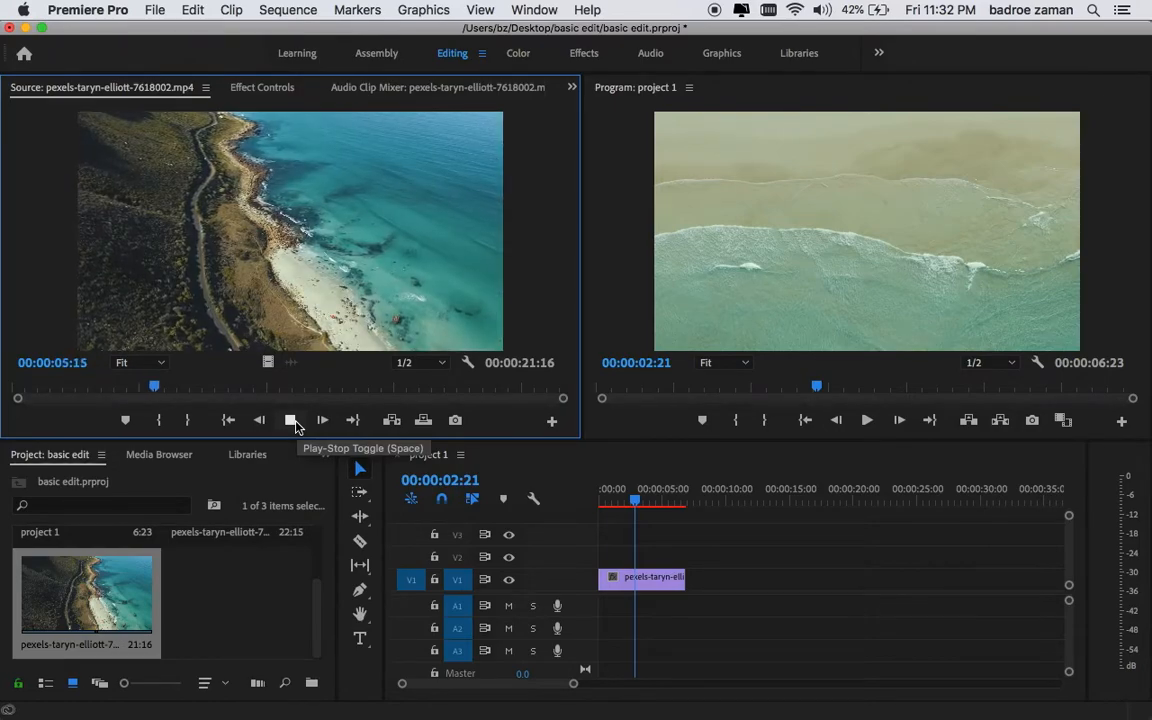
left_click(292, 421)
left_click(168, 390)
left_click_drag(168, 390, 140, 392)
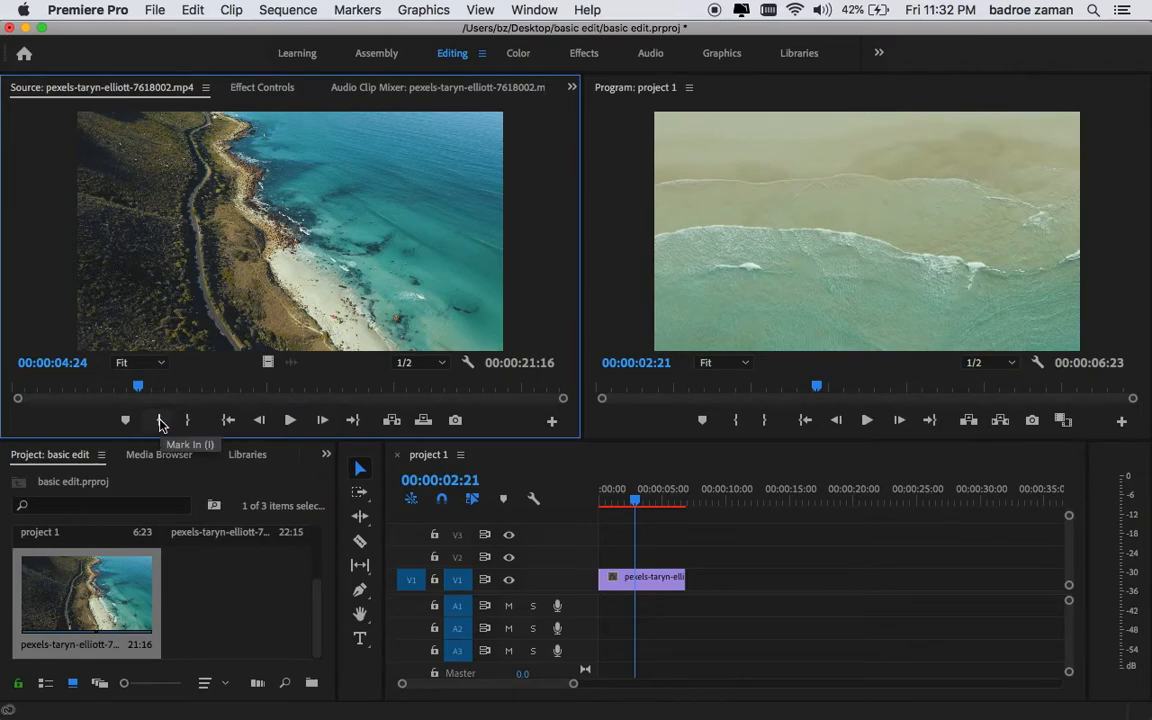
left_click(160, 422)
Mark the source clip's Out point at 00:00:14:23 and place the section on V1 directly after the first clip.
left_click_drag(140, 390, 395, 397)
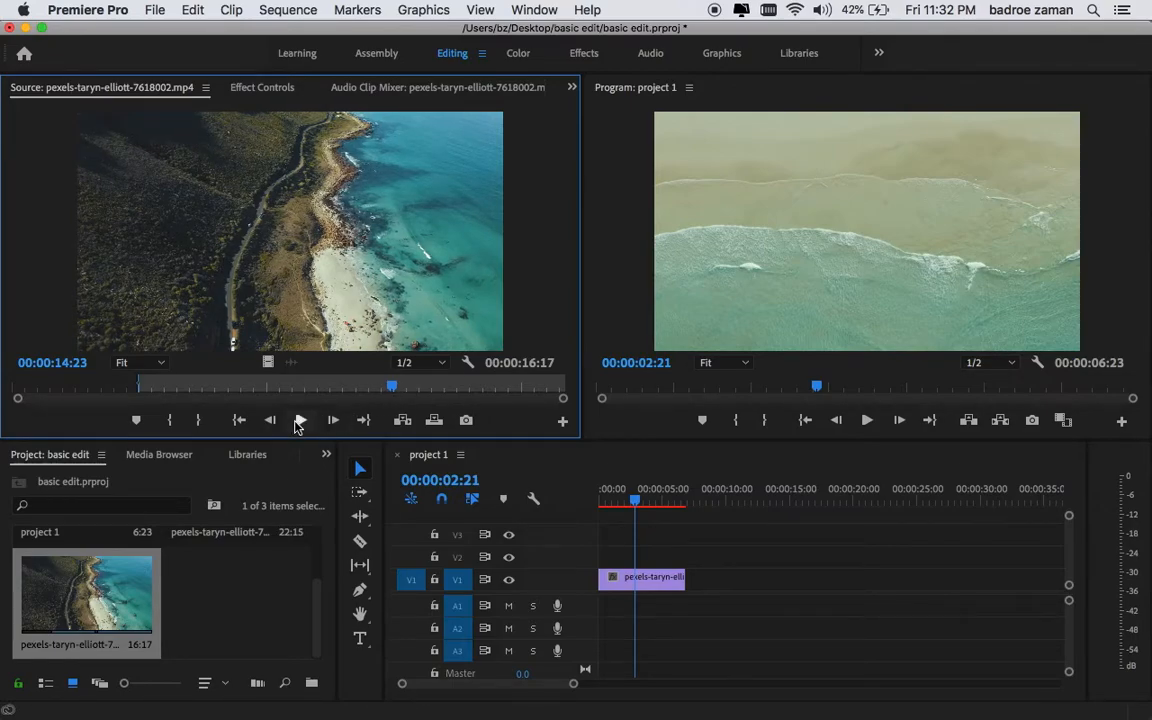
left_click(200, 421)
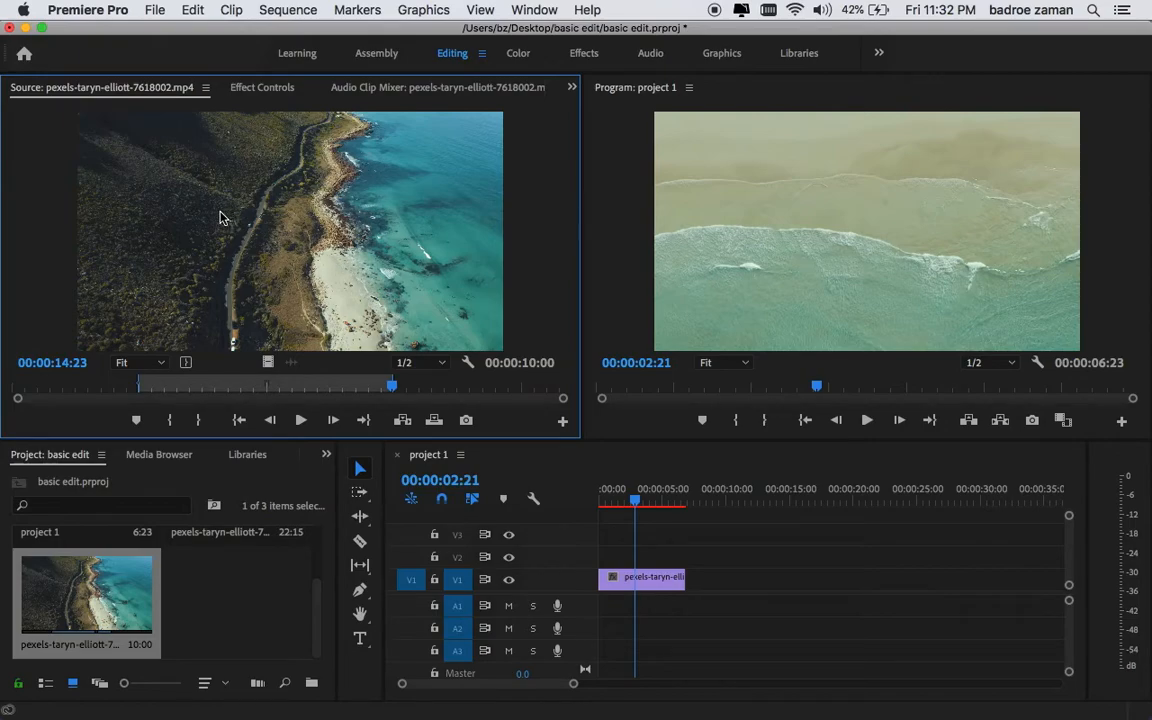
left_click_drag(207, 219, 697, 582)
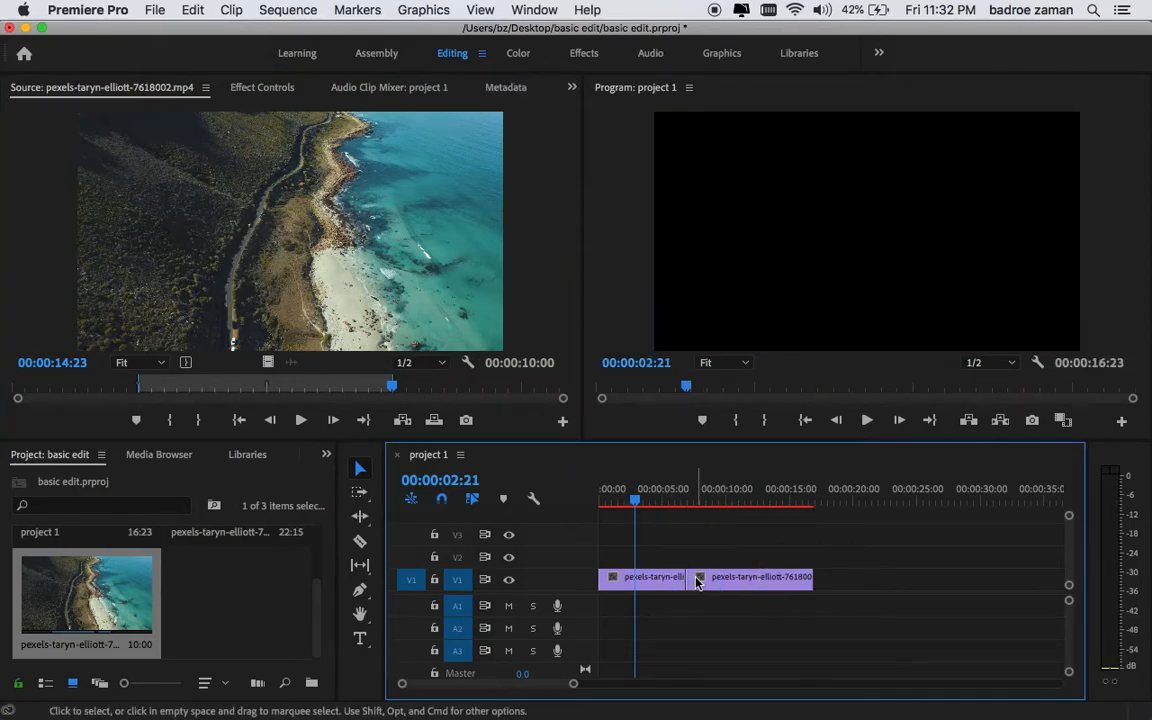
Play and scrub through both clips in the sequence to check playback and the cut between them.
left_click_drag(636, 503, 599, 497)
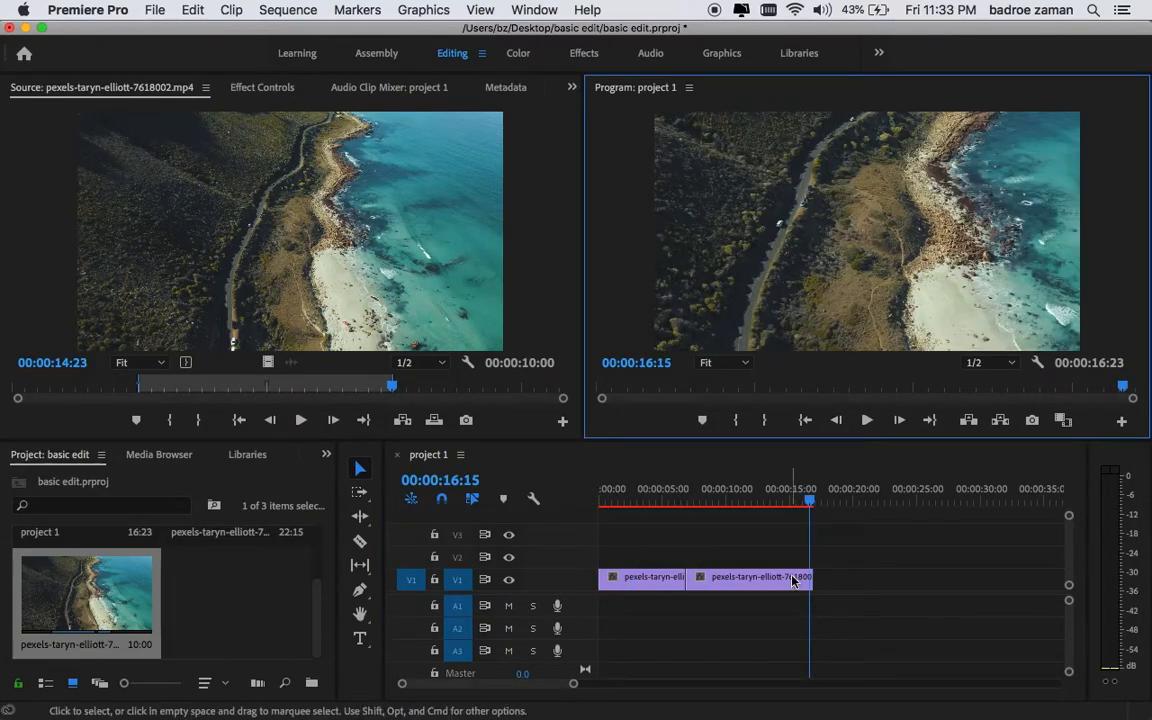
left_click_drag(810, 500, 718, 512)
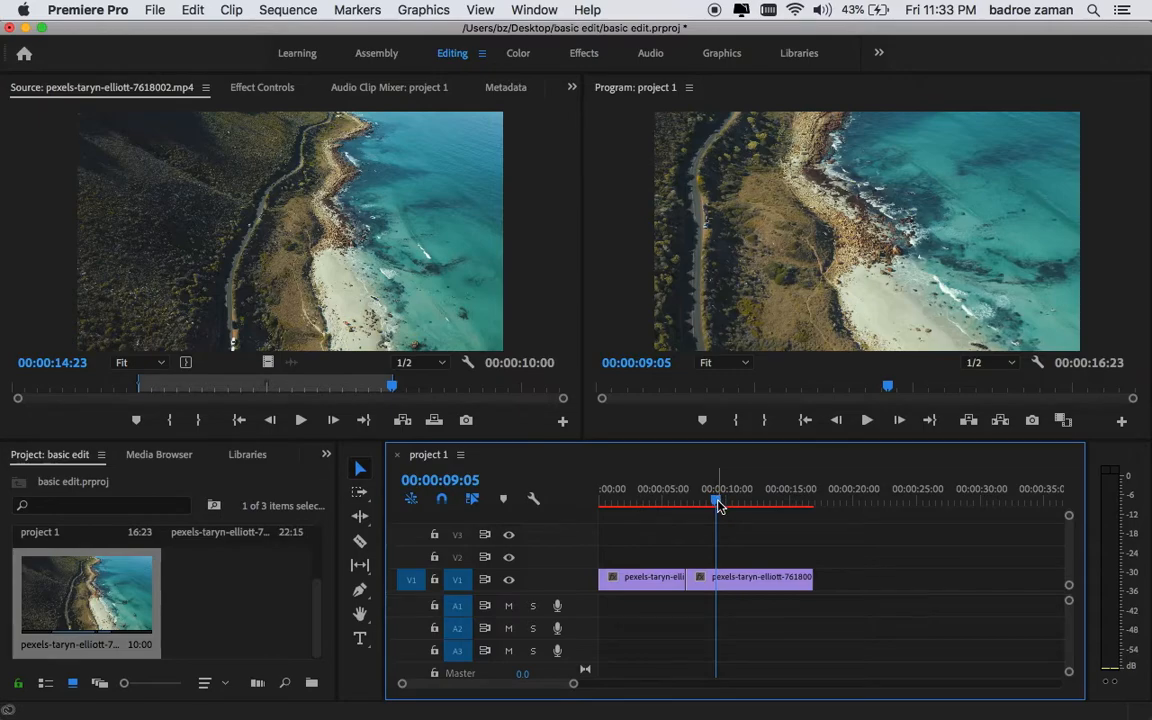
left_click_drag(717, 503, 696, 505)
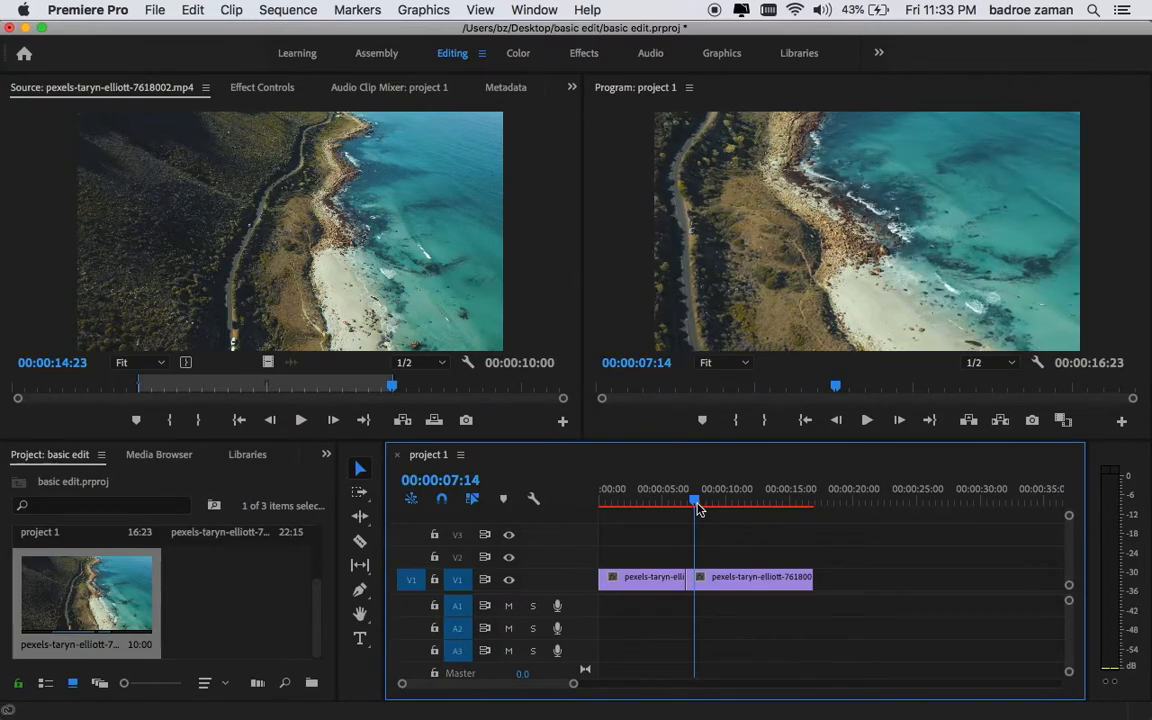
left_click_drag(697, 505, 735, 509)
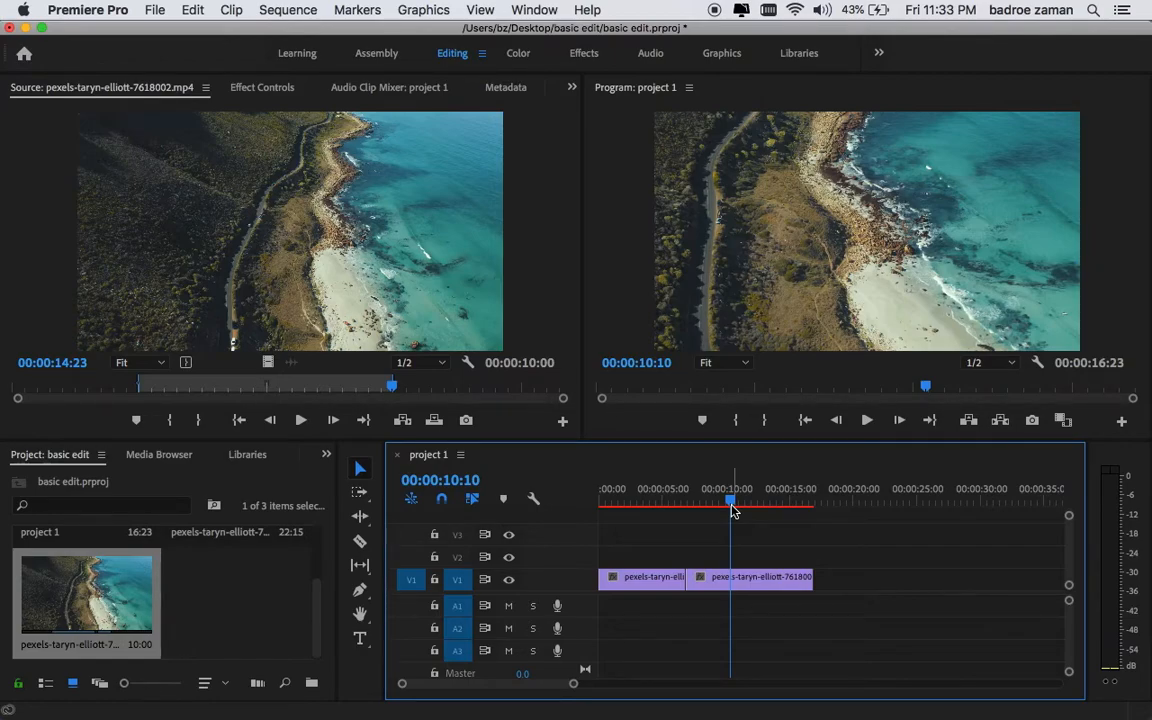
left_click(679, 504)
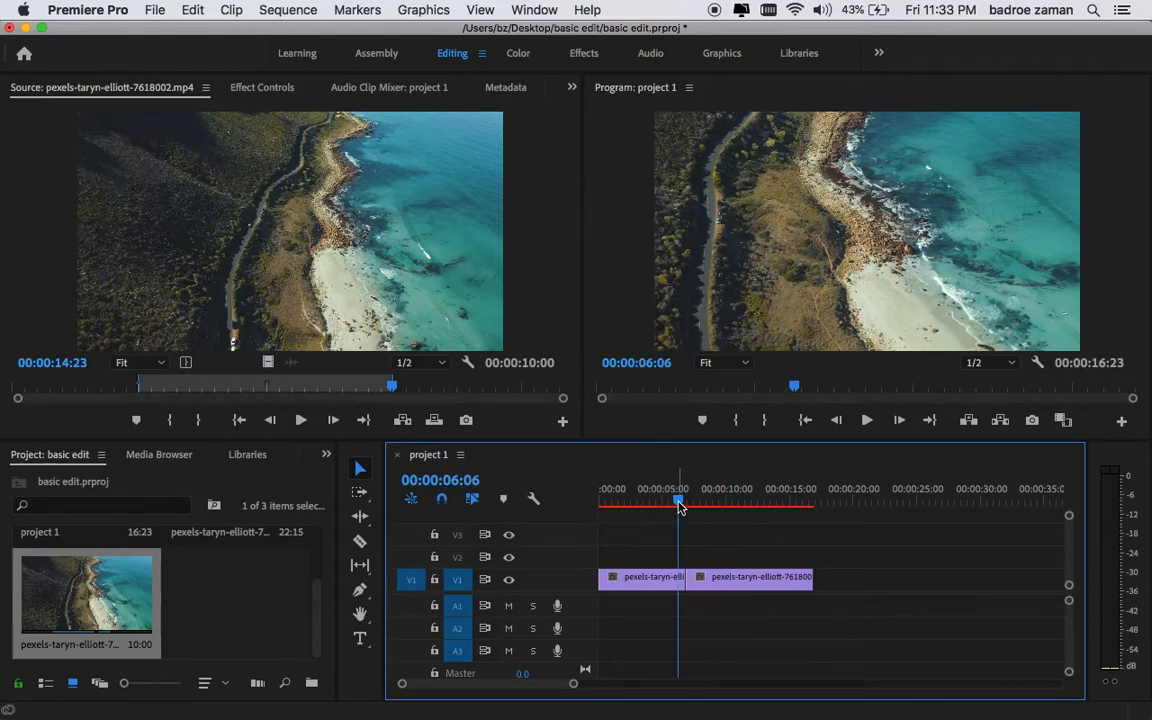
mouse_move(679, 505)
left_mouse_down()
mouse_move(715, 501)
mouse_move(663, 501)
left_mouse_up()
left_click(725, 543)
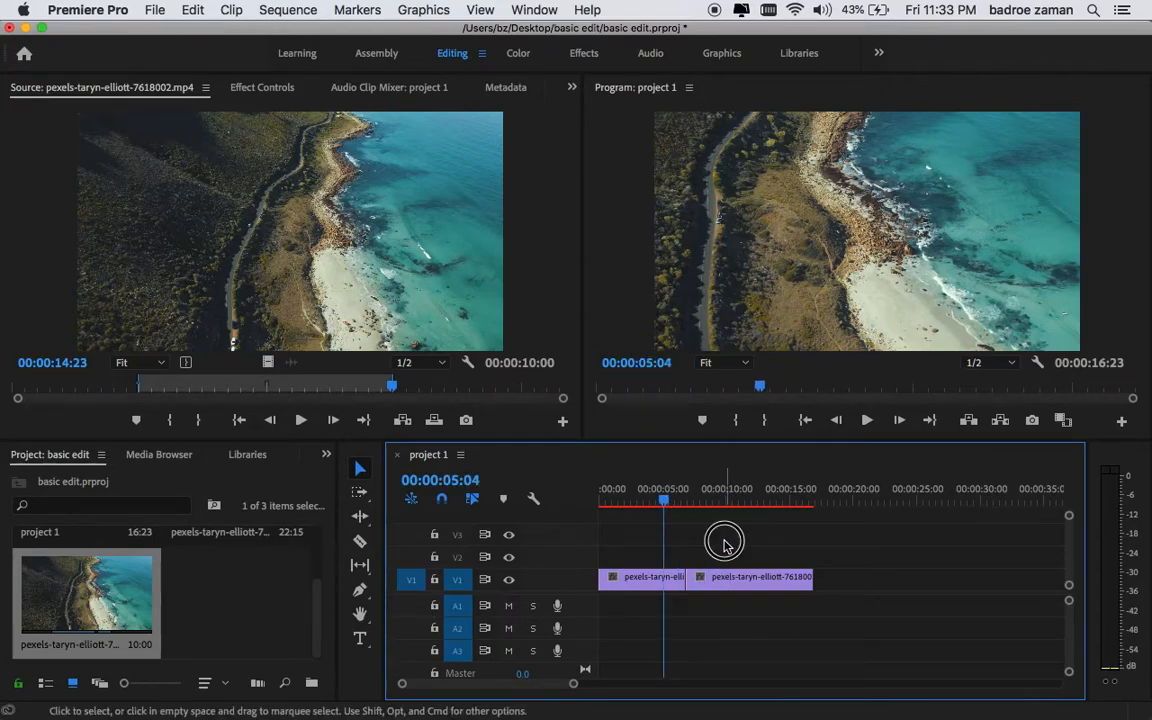
left_click(300, 12)
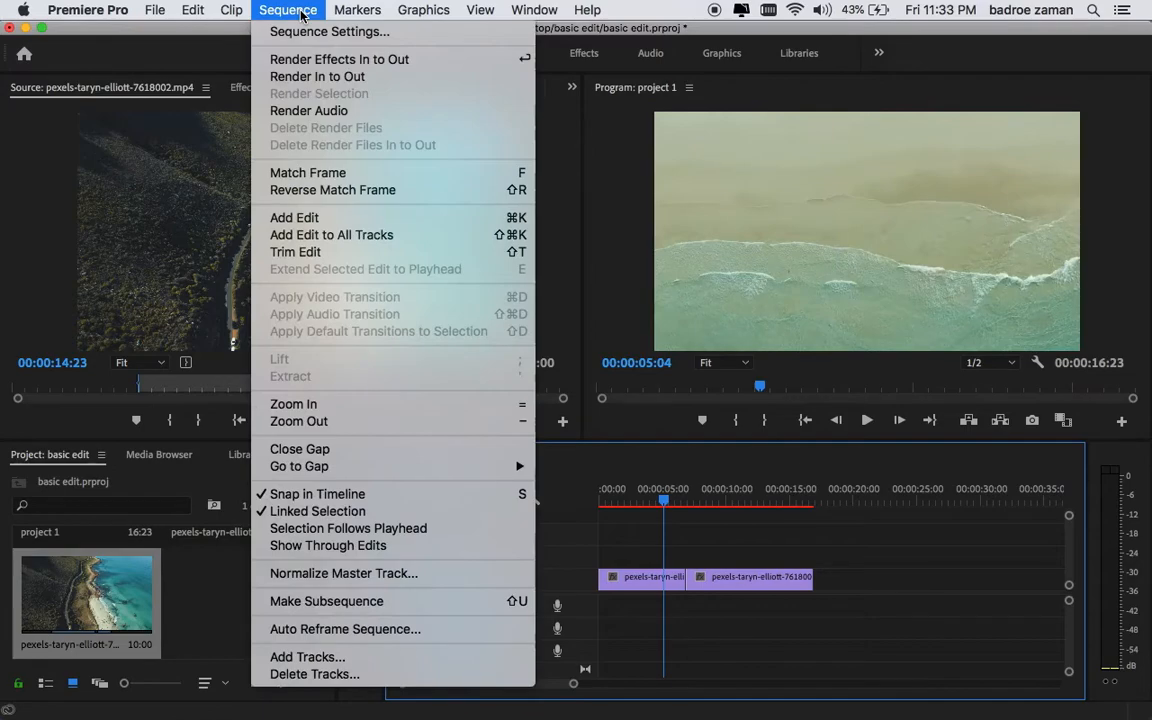
left_click(300, 12)
left_click_drag(662, 501, 715, 505)
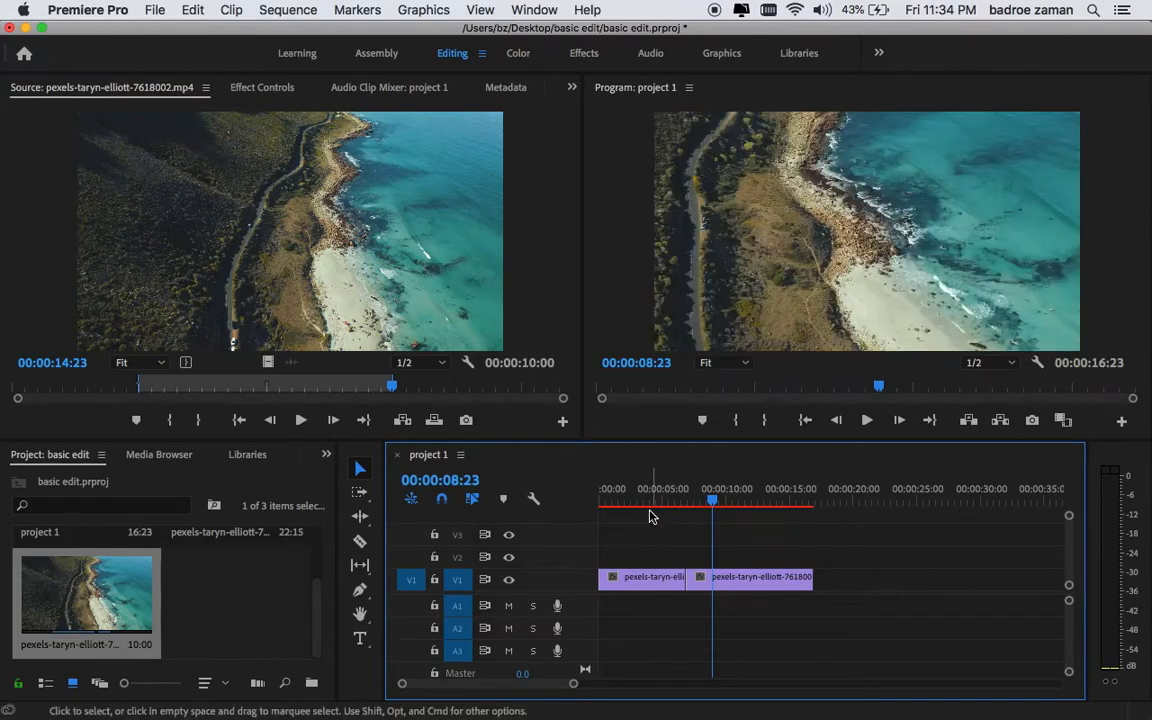
left_click_drag(712, 501, 674, 507)
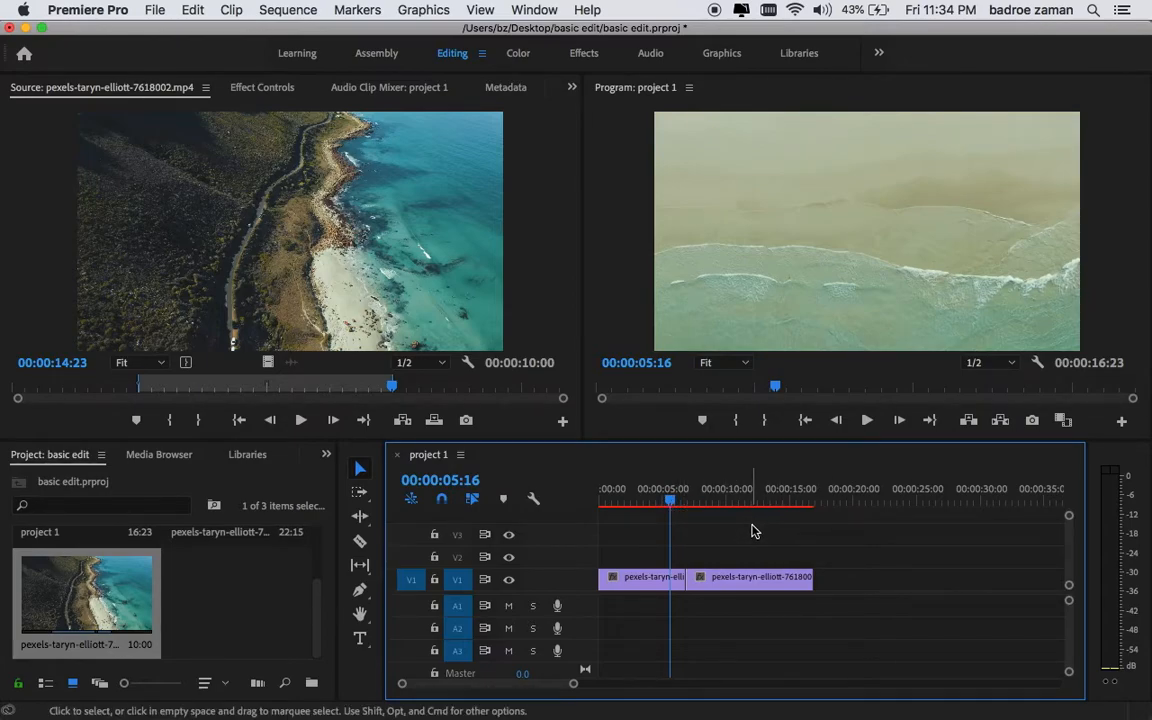
mouse_move(670, 502)
left_mouse_down()
mouse_move(733, 507)
mouse_move(645, 507)
mouse_move(680, 500)
left_mouse_up()
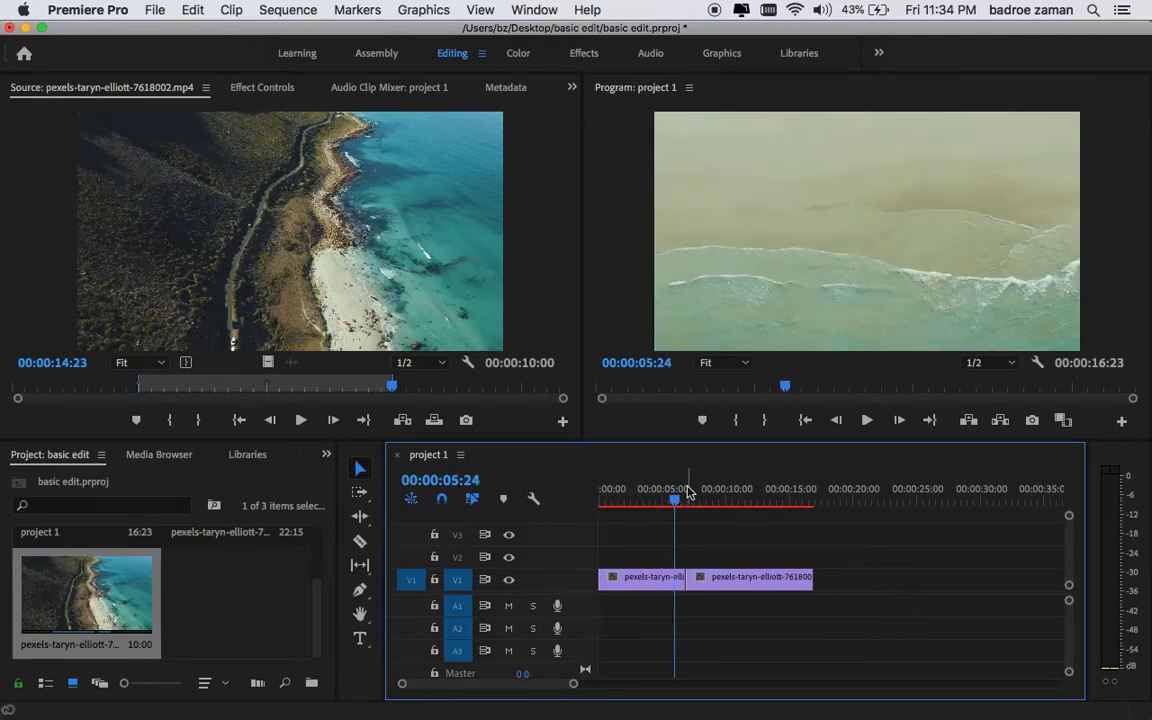
Render the sequence In to Out, review the rendered playback and return the playhead to the start.
left_click(290, 10)
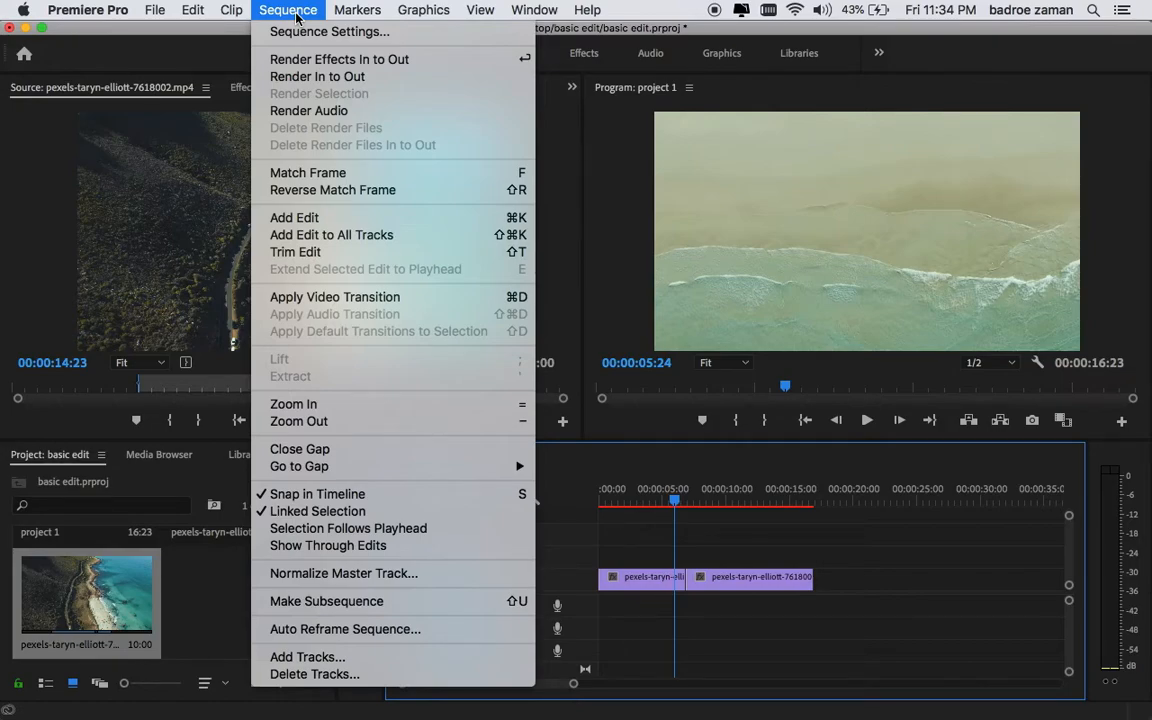
left_click(332, 77)
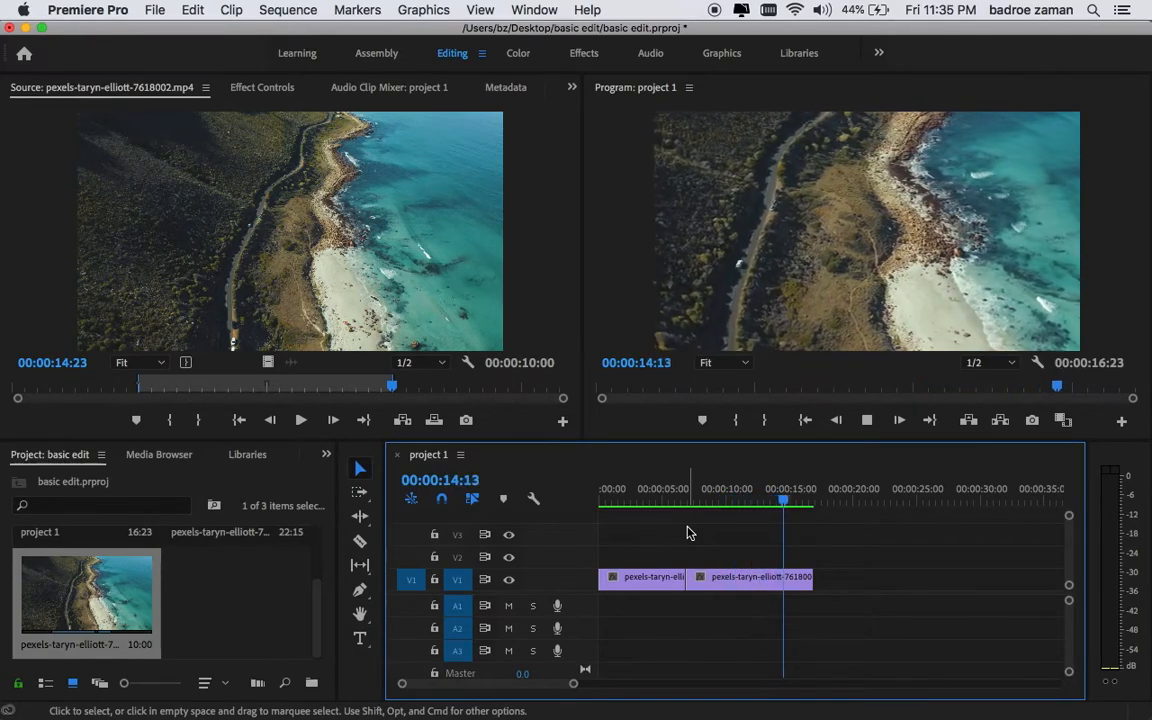
key("space")
key("Home")
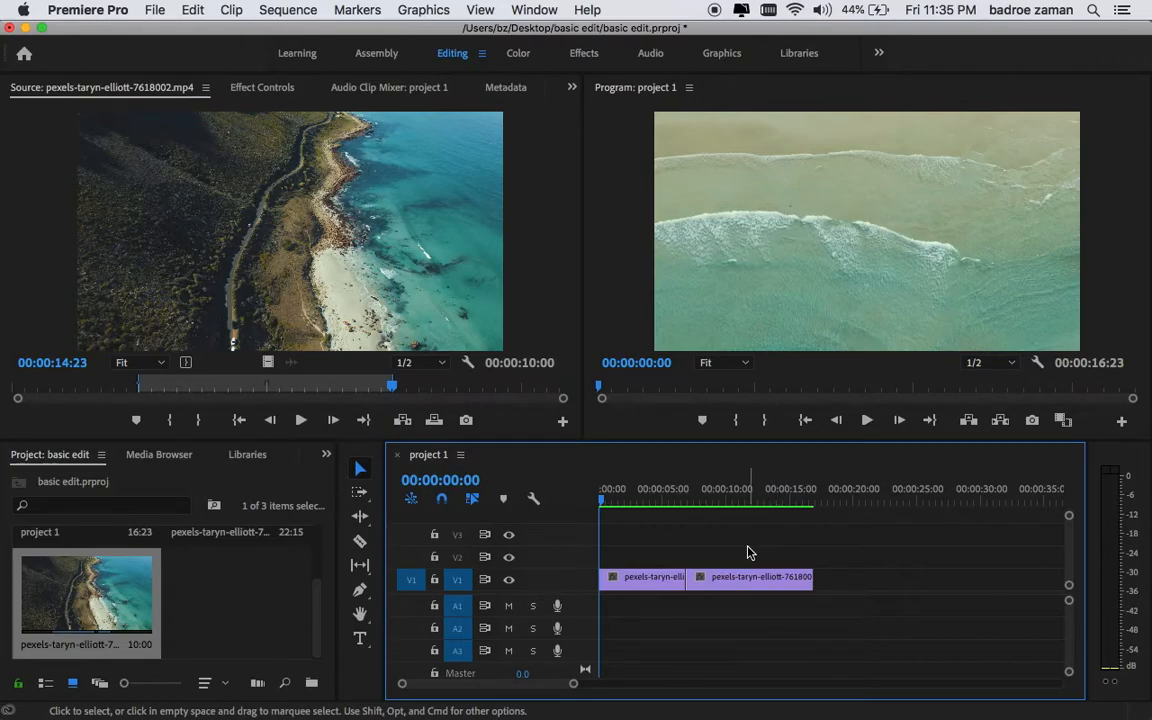
Import bensound-adventure.mp3 from the audio folder inside the basic edit folder on the Desktop.
left_click(212, 611)
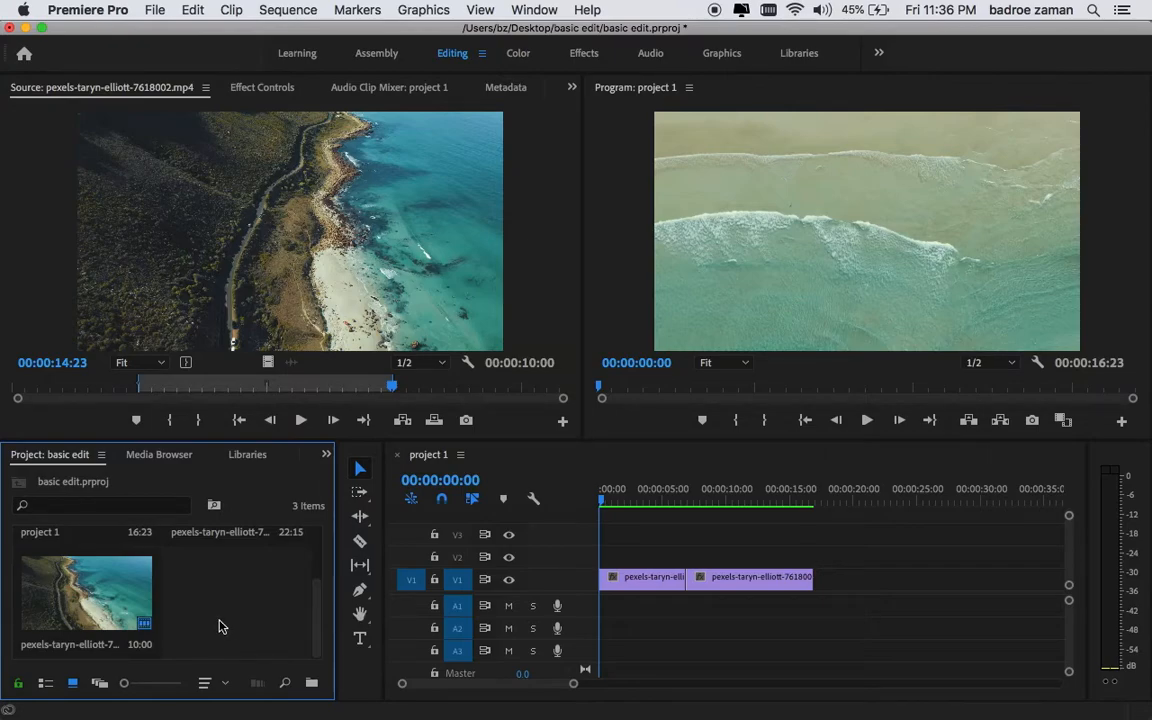
left_click(156, 11)
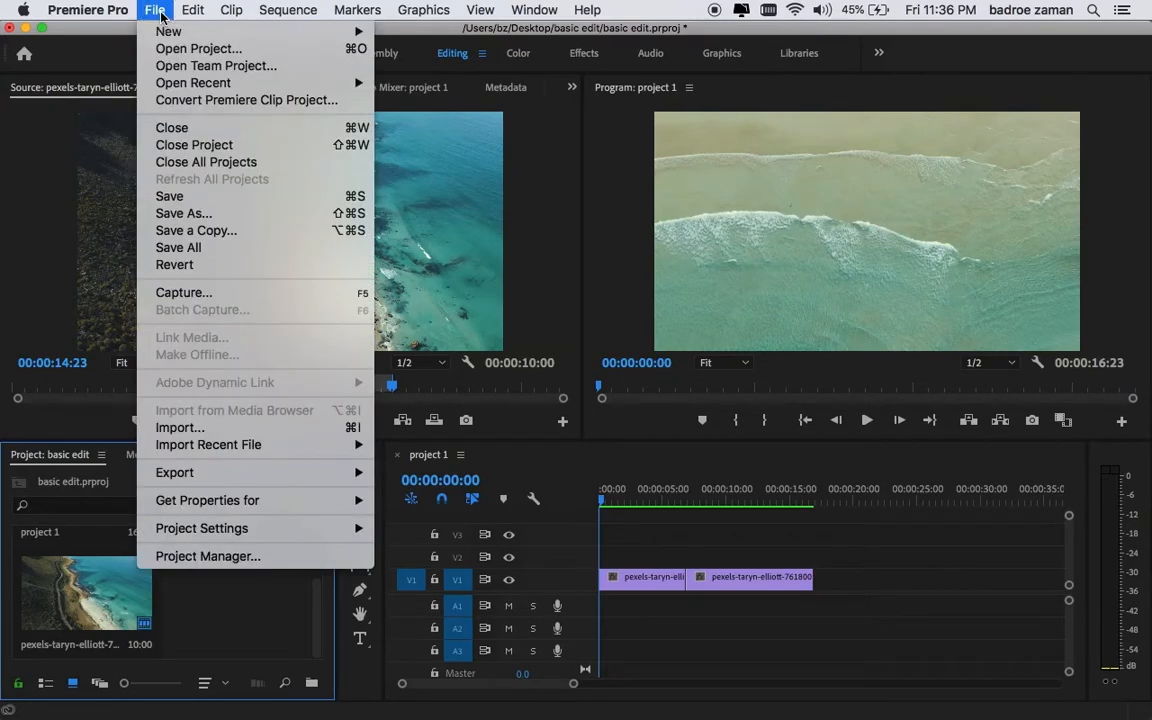
left_click(216, 437)
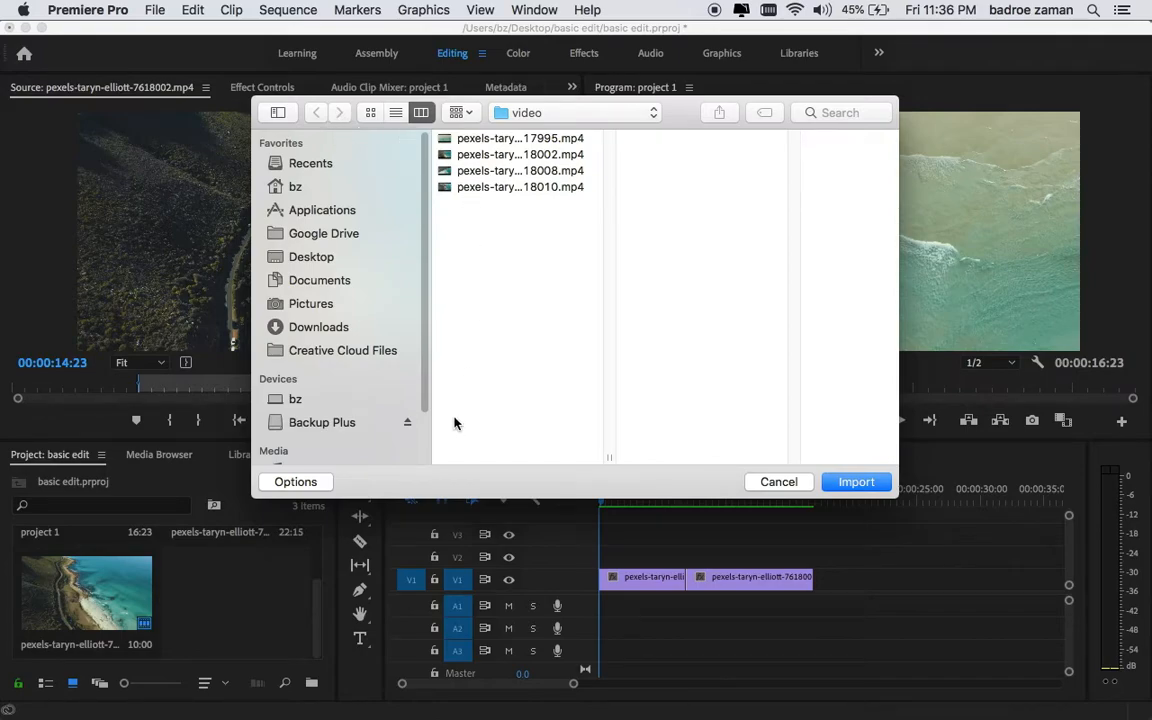
left_click(310, 256)
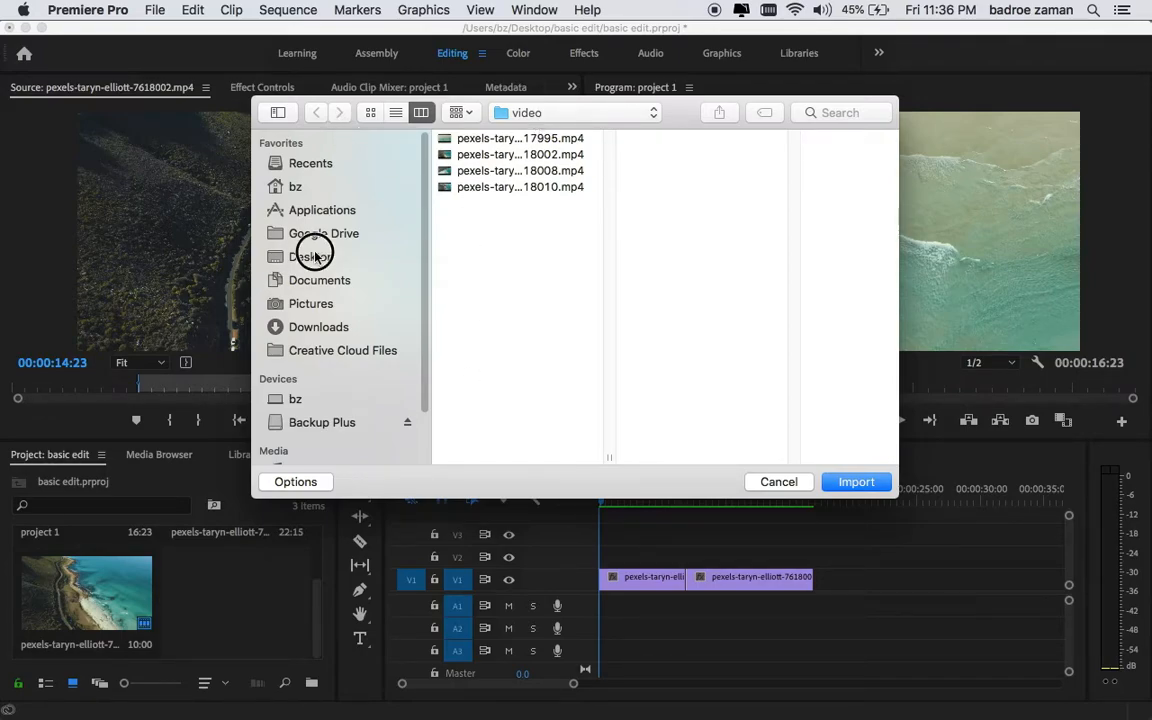
left_click(495, 140)
left_click(650, 171)
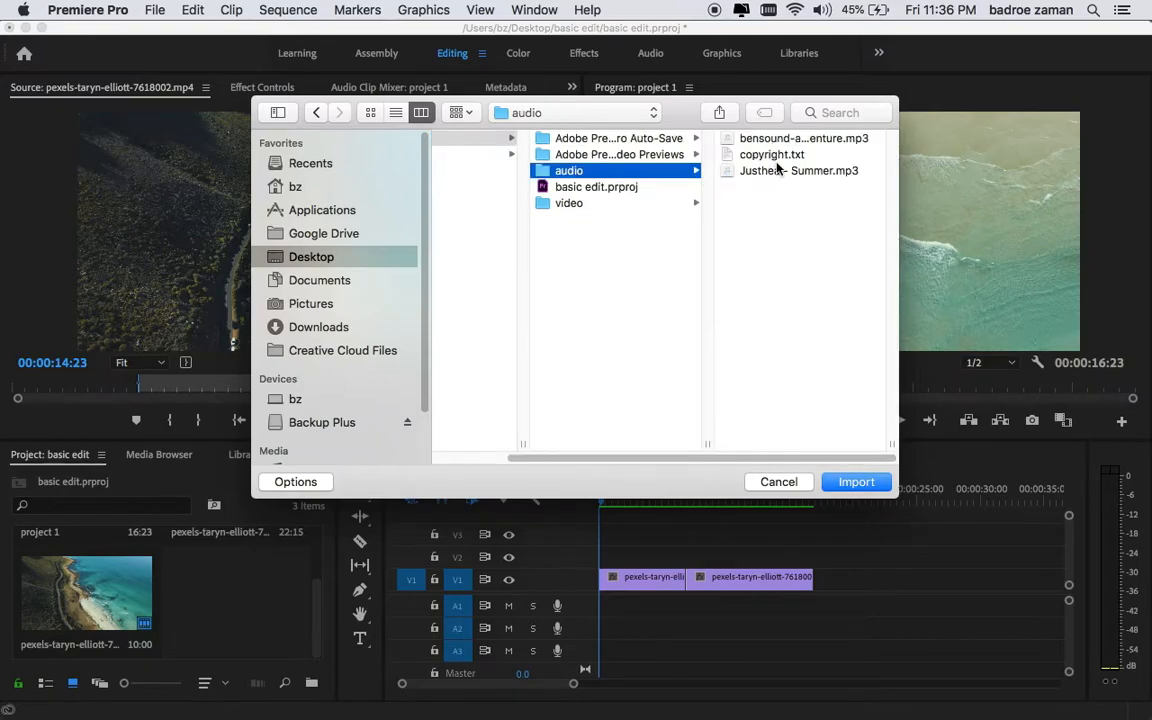
left_click_drag(903, 266, 972, 265)
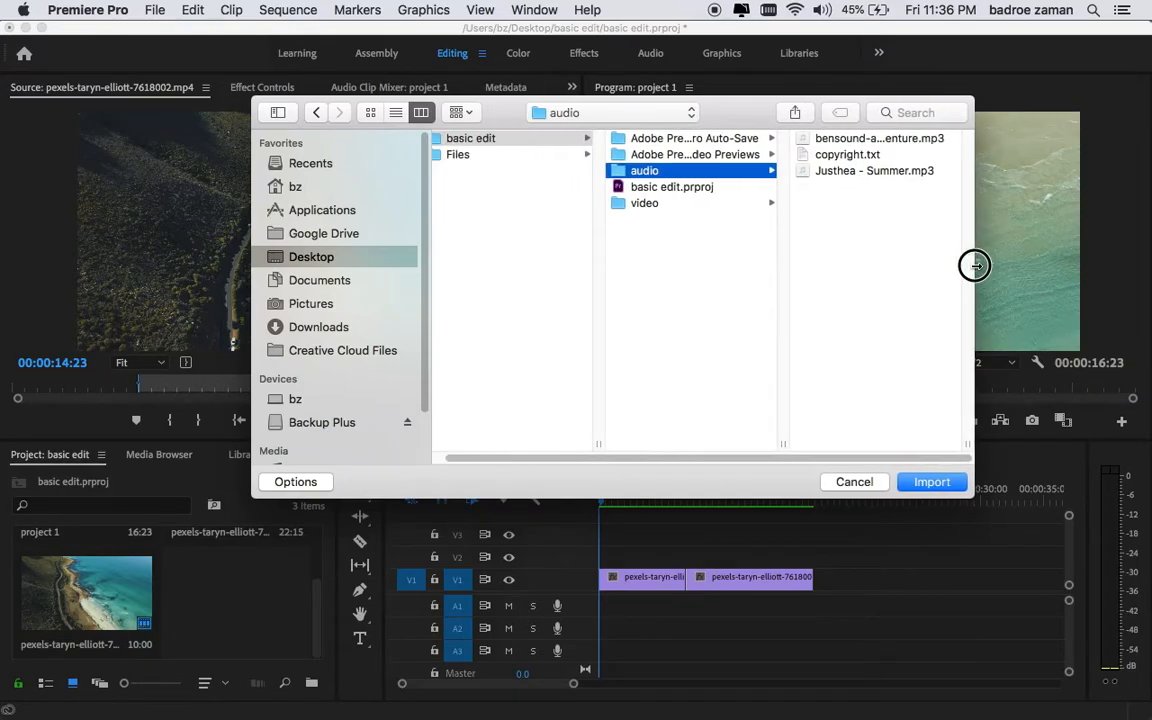
left_click(860, 139)
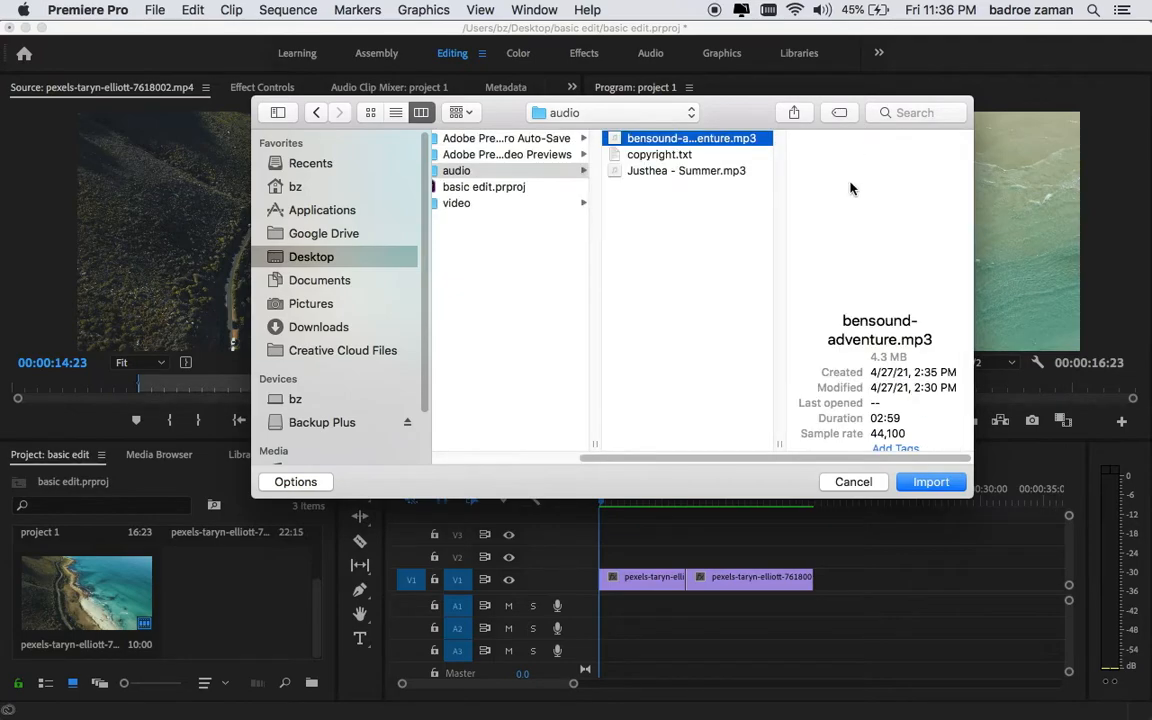
left_click_drag(781, 440, 835, 440)
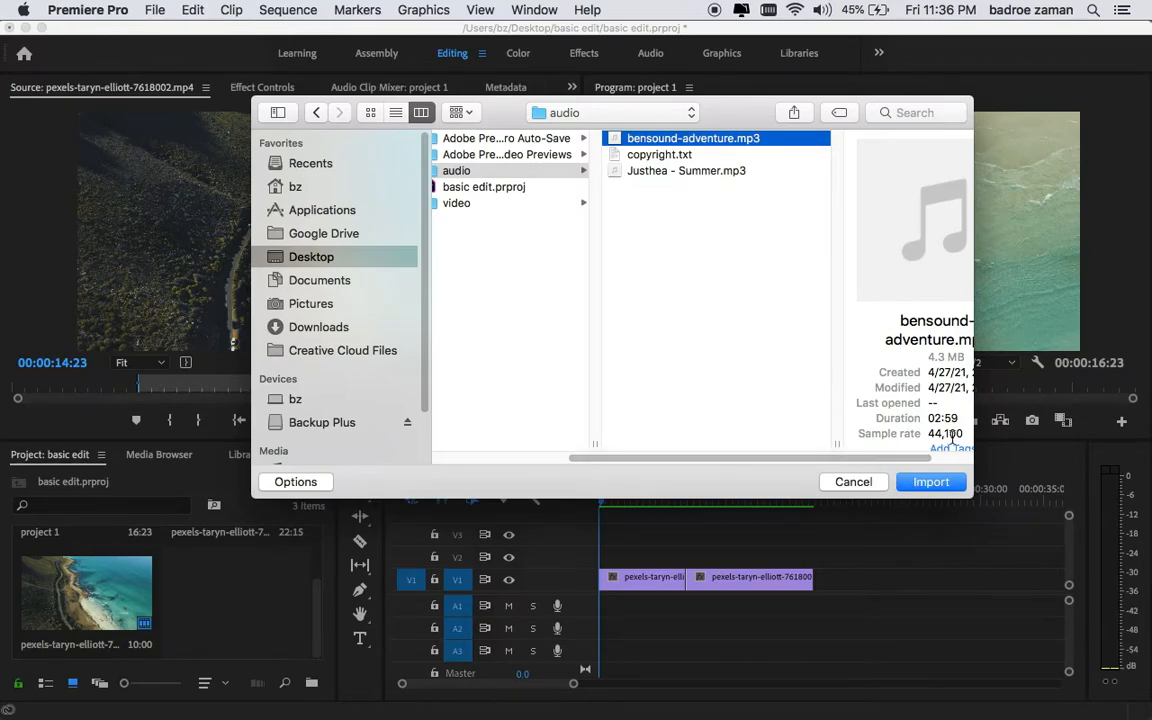
left_click_drag(975, 430, 1054, 427)
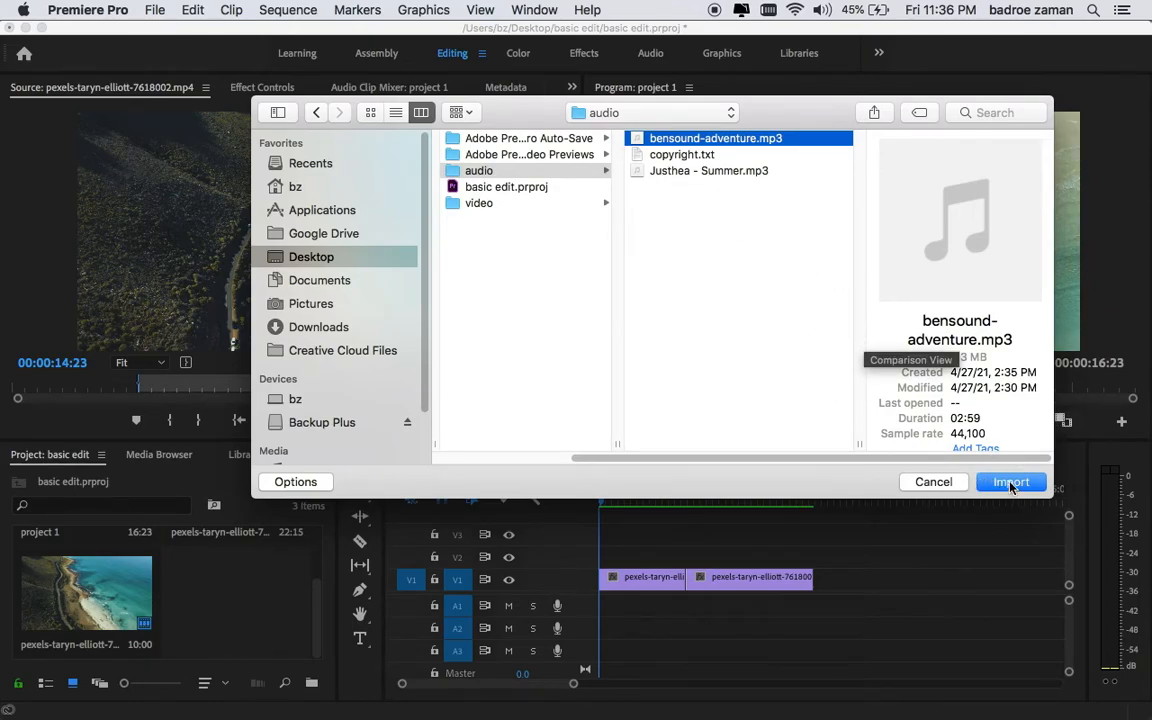
left_click(1011, 483)
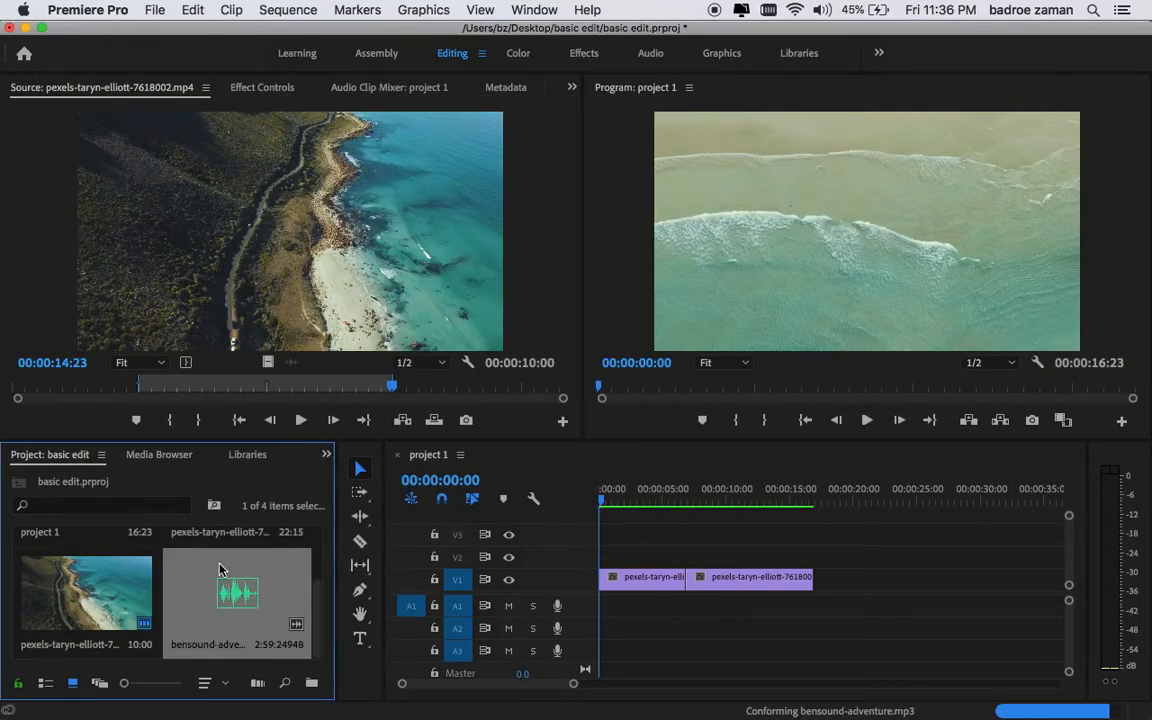
Open bensound-adventure.mp3 in the Source Monitor and move its playhead to 00;00;15;14.
left_click_drag(309, 607, 320, 560)
left_click(242, 553)
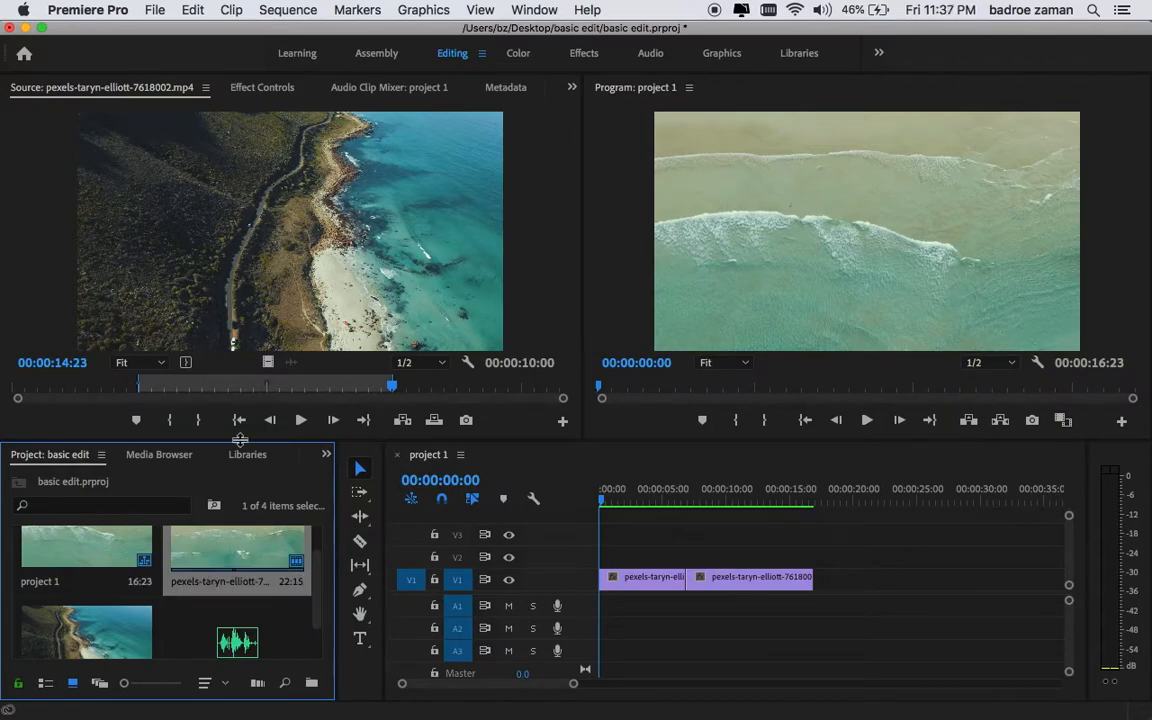
left_click(198, 626)
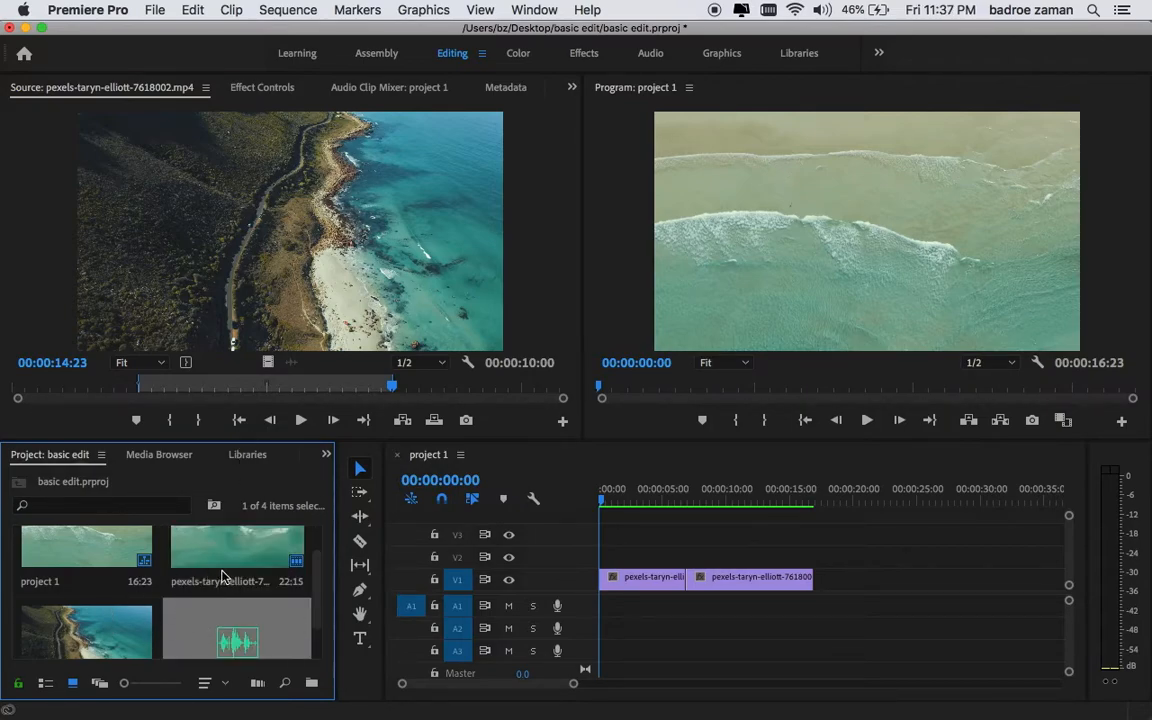
double_click(203, 627)
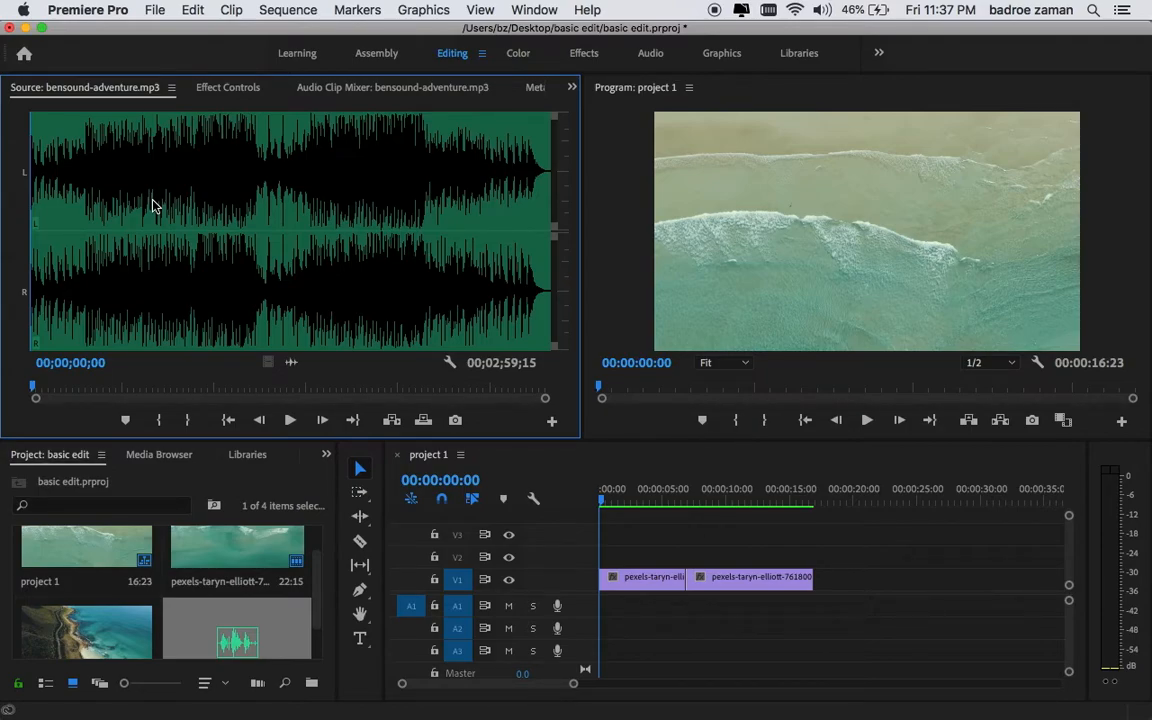
left_click(73, 280)
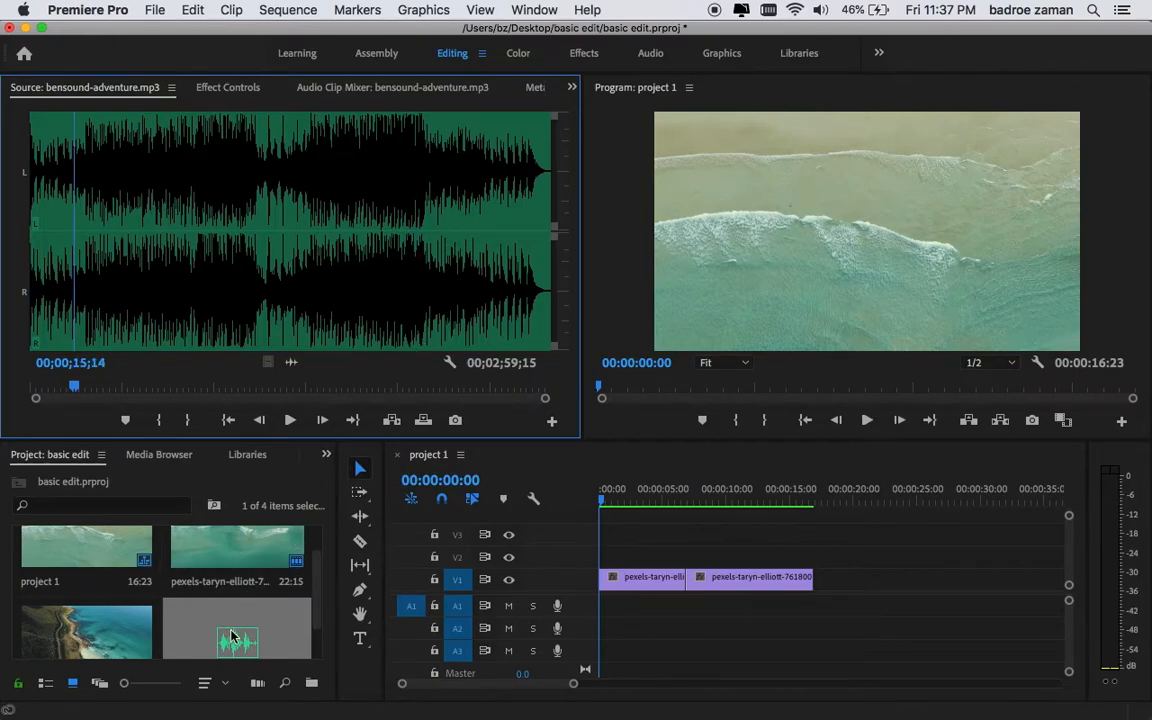
Place bensound-adventure.mp3 at the start of track A1 and split it with the Razor tool at the video's end, 00:00:16:23.
left_click_drag(218, 630, 600, 606)
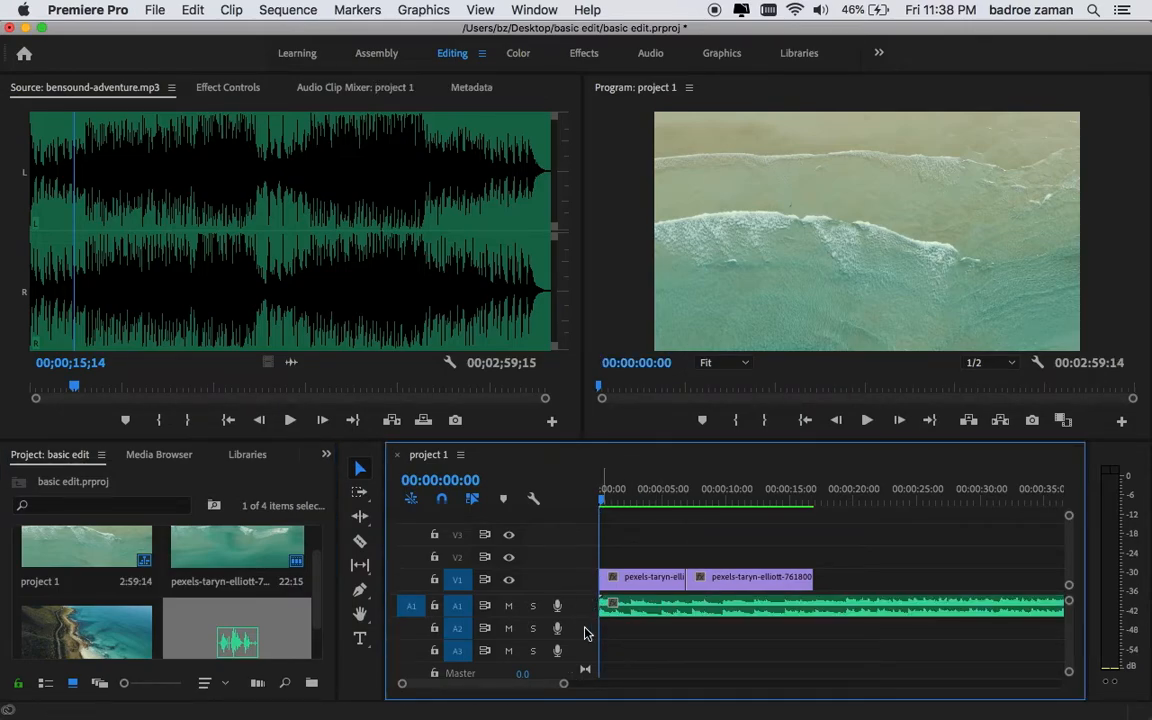
left_click_drag(563, 683, 708, 686)
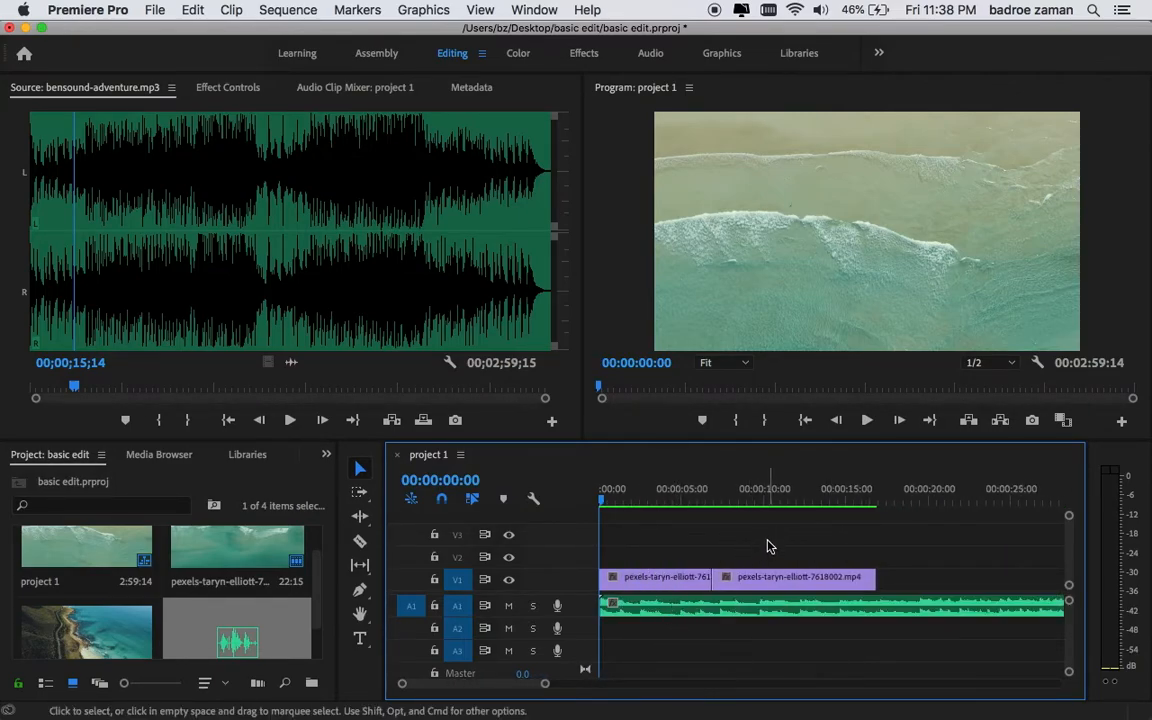
left_click(891, 500)
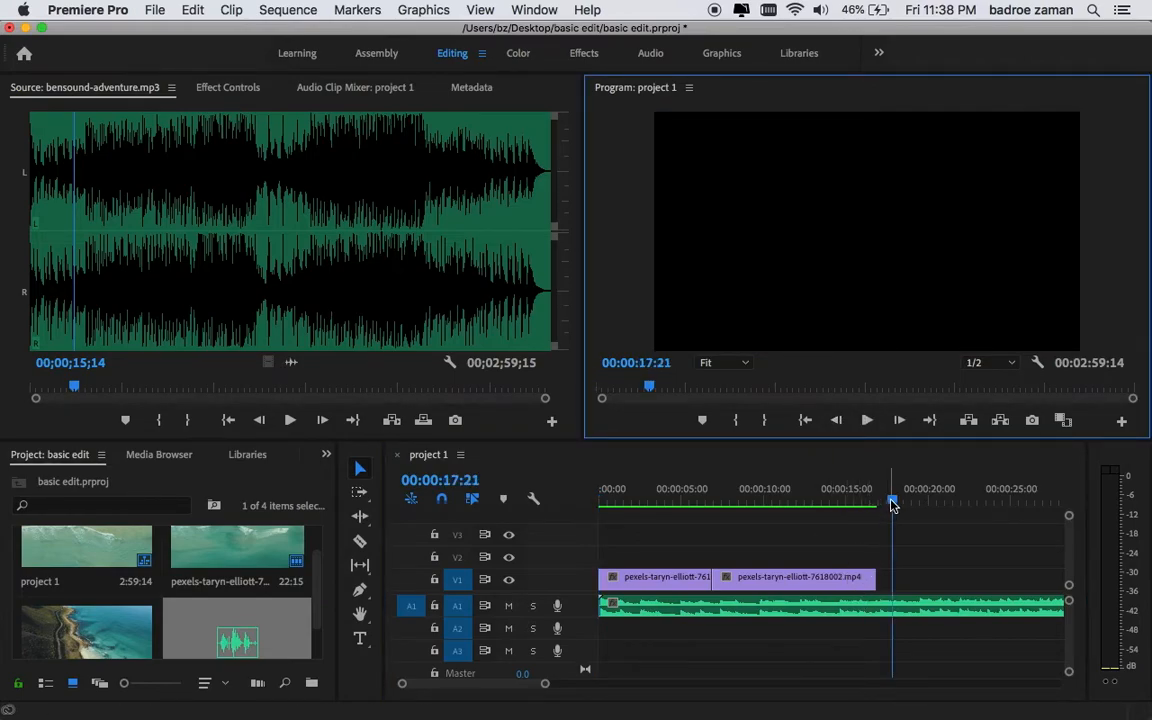
left_click_drag(891, 503, 878, 506)
left_click(895, 617)
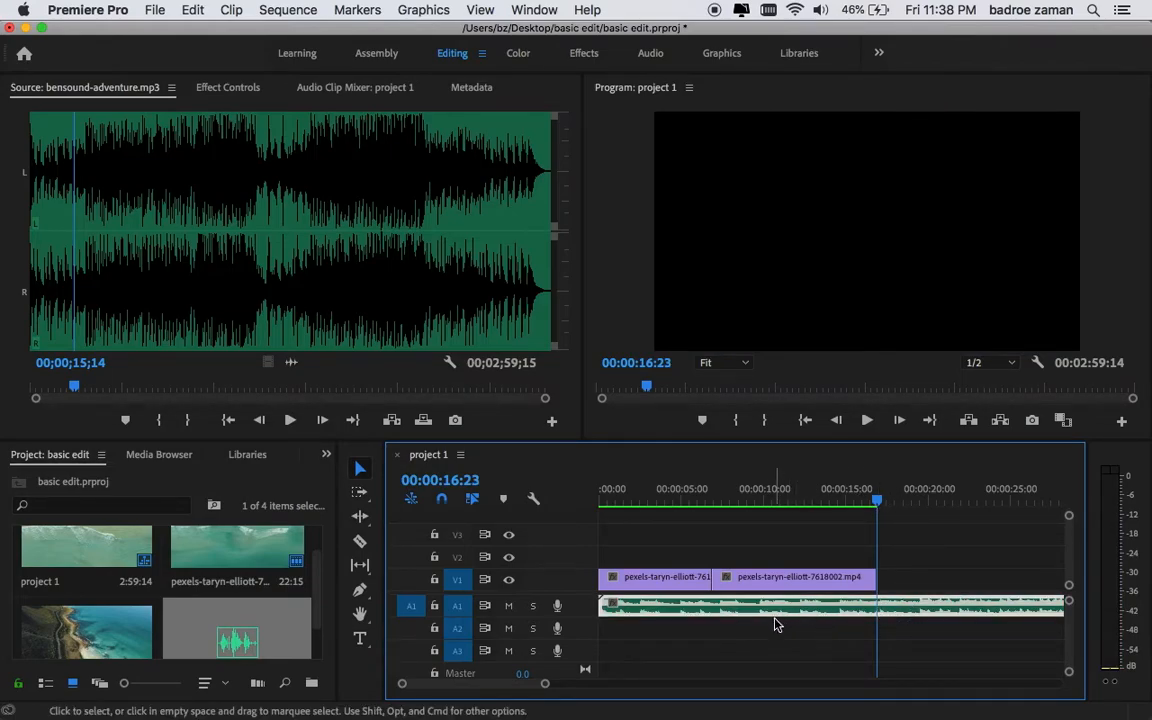
left_click(361, 543)
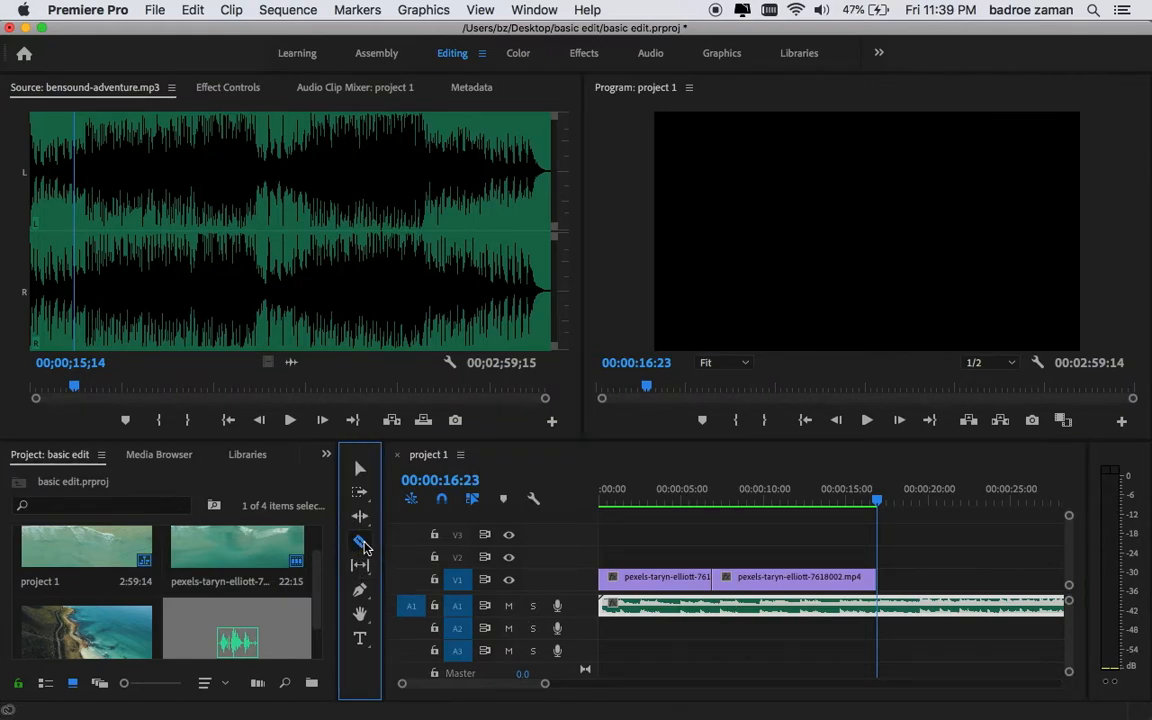
left_click(884, 607)
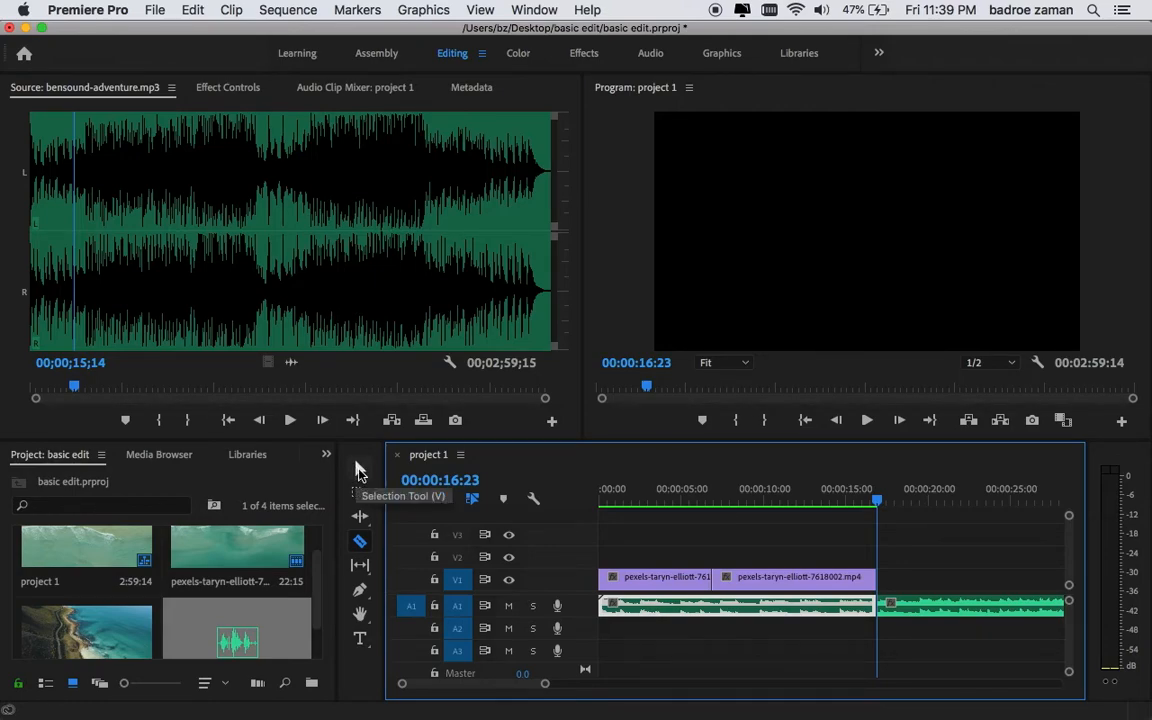
Delete the leftover part of the music clip after the end of the video and clear the selection.
left_click(358, 472)
left_click(956, 606)
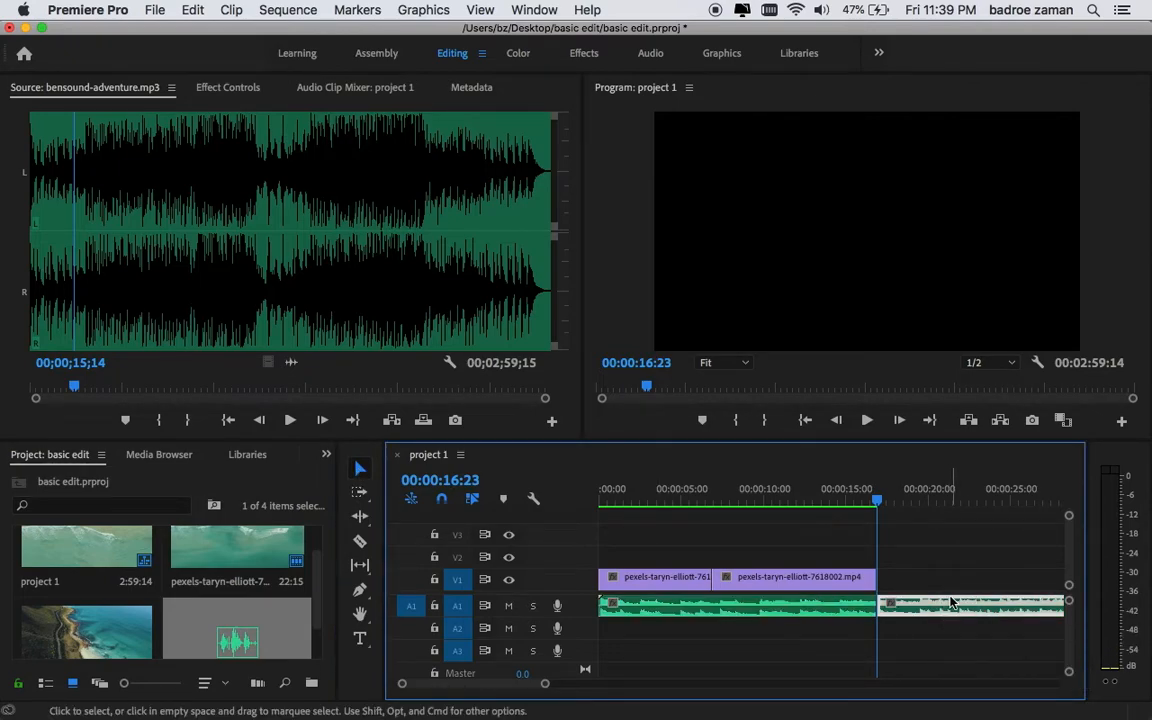
key("Delete")
left_click(809, 423)
left_click(761, 550)
key("End")
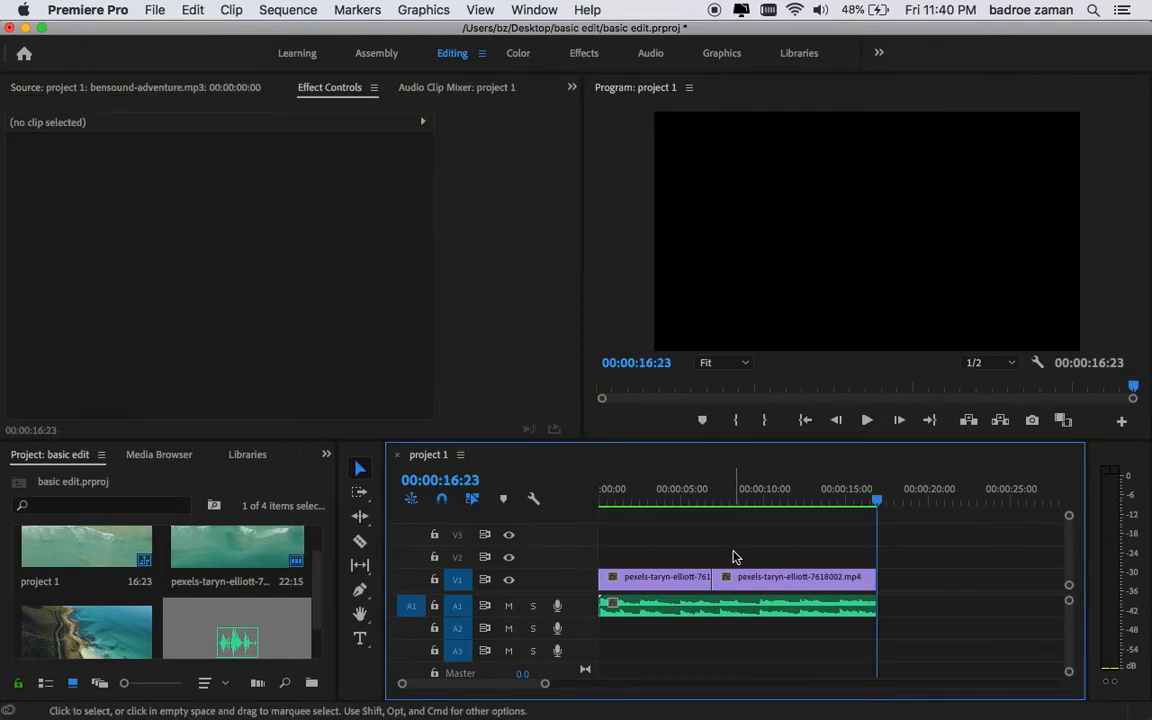
Scrub the playhead around the cut between the two video clips to examine the join, and select both clips.
left_click(679, 489)
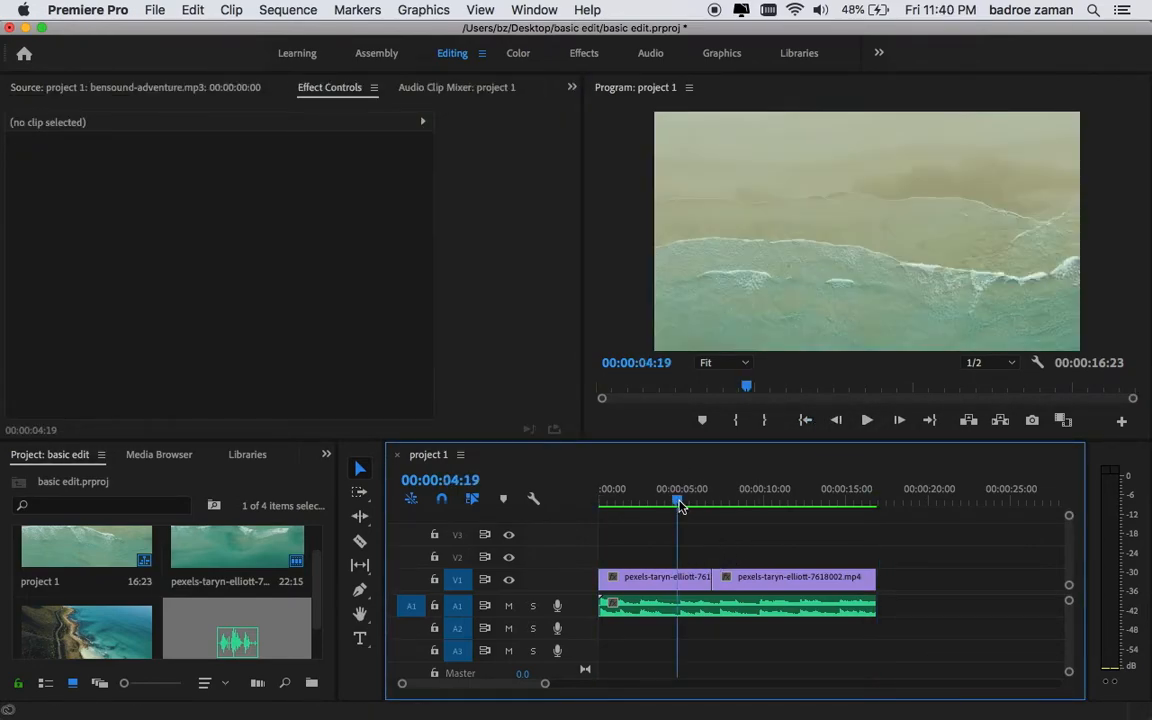
left_click(756, 499)
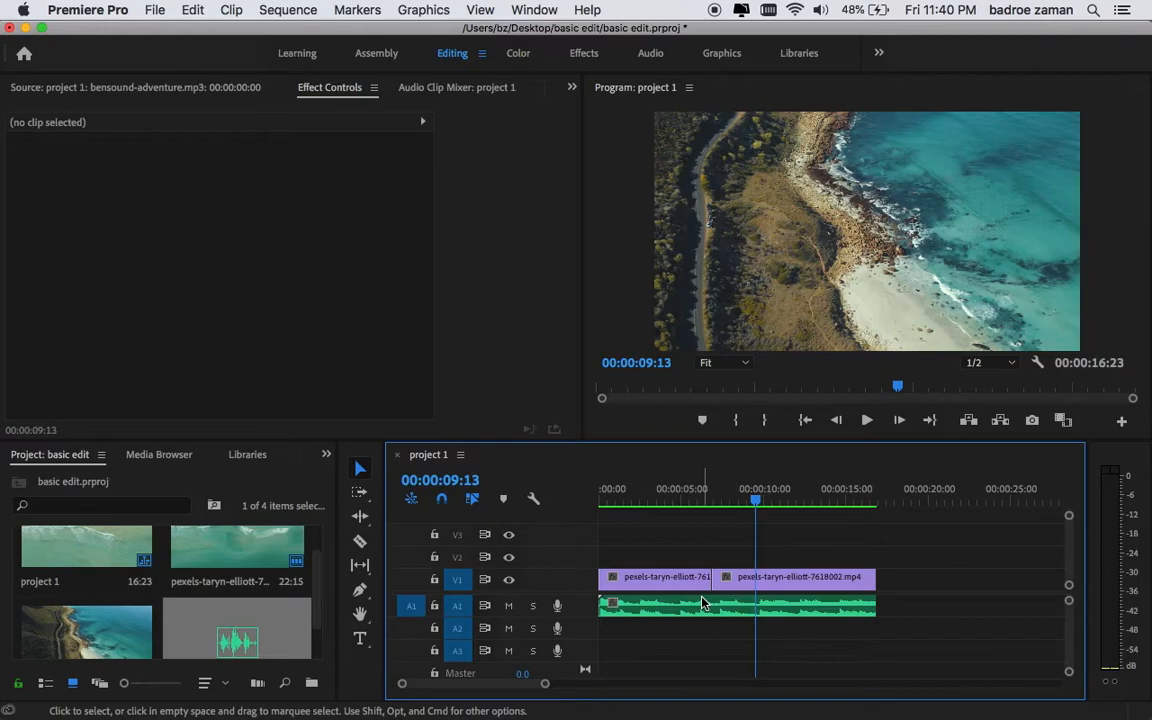
left_click_drag(754, 501, 707, 507)
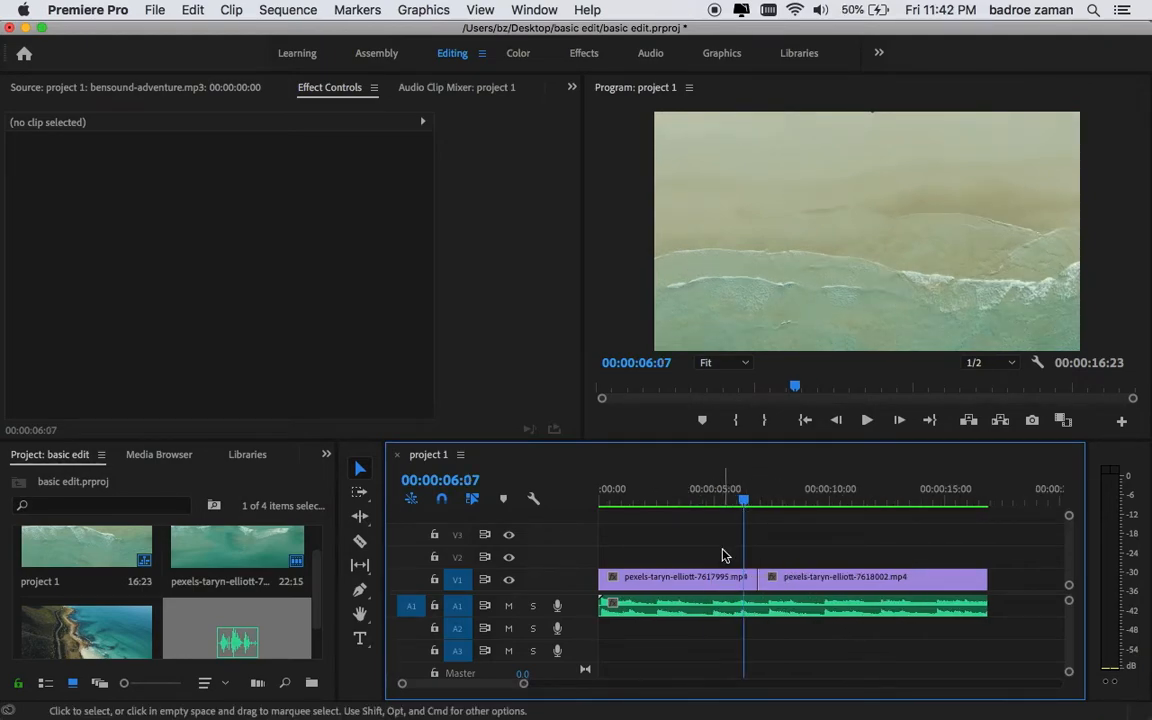
left_click_drag(725, 556, 771, 581)
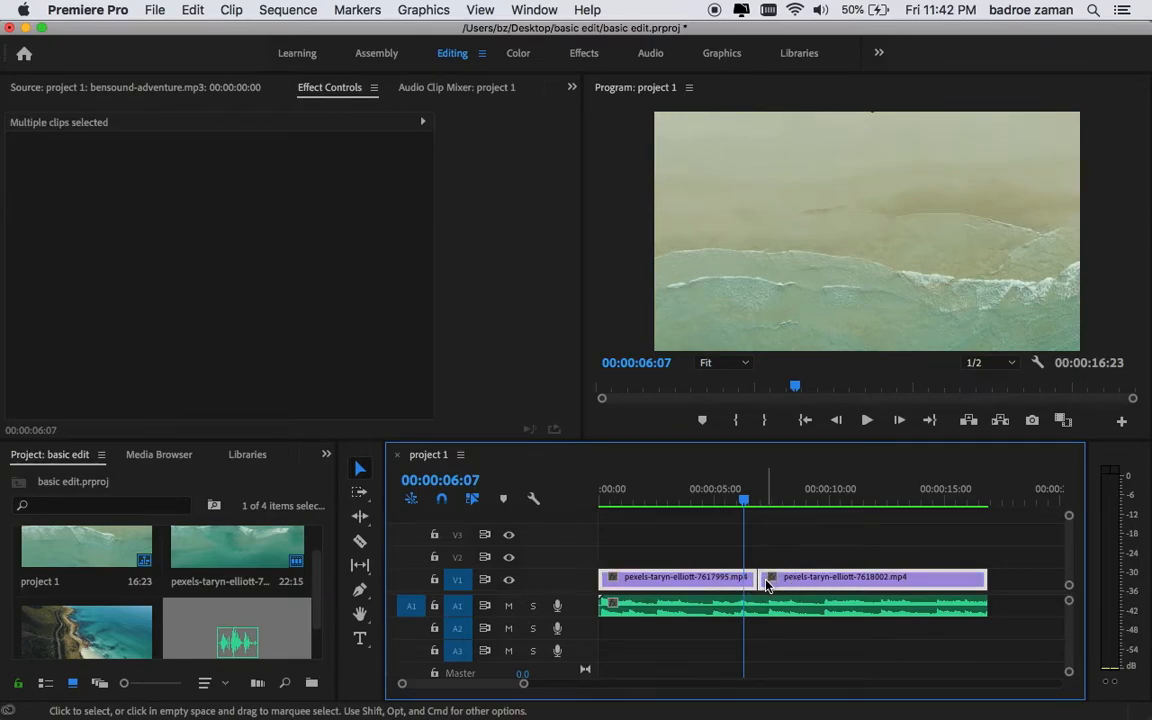
left_click(722, 500)
left_click_drag(722, 500, 754, 505)
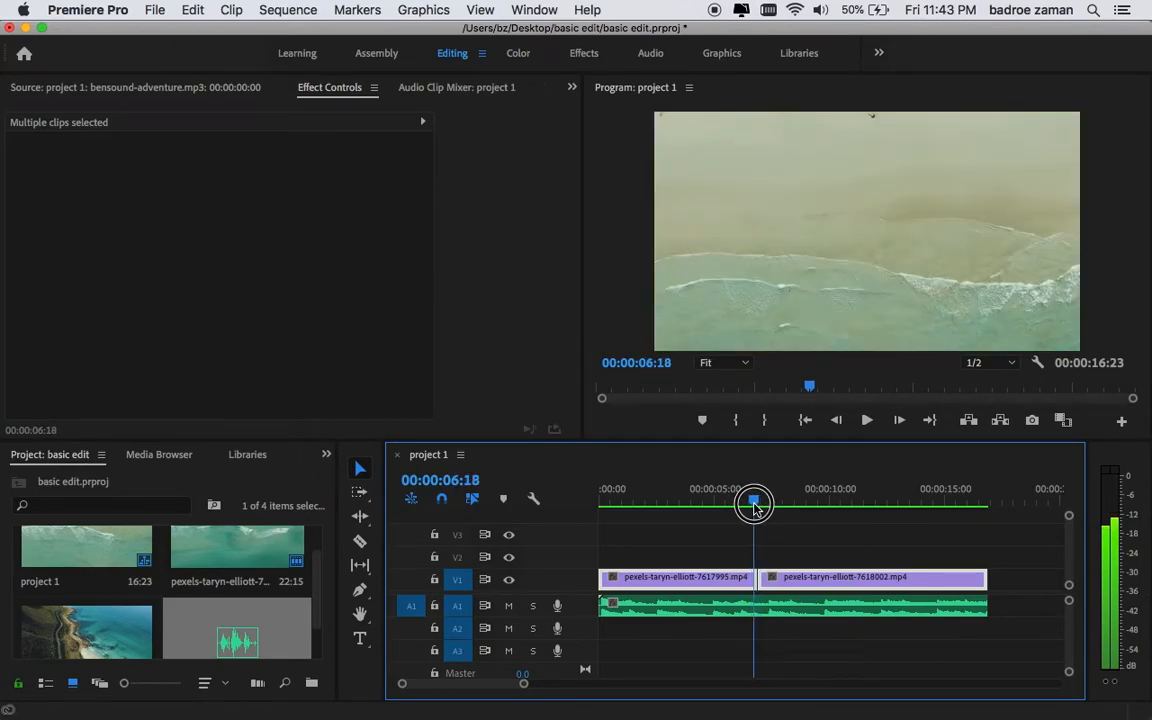
left_click_drag(754, 505, 746, 502)
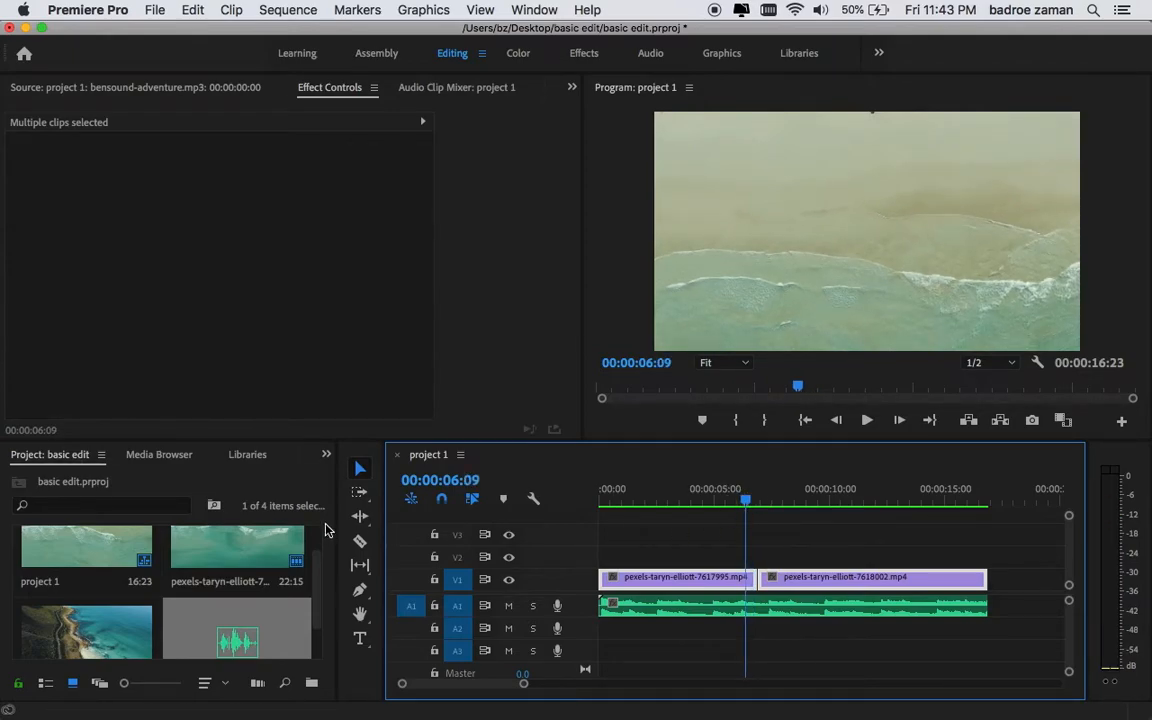
left_click_drag(684, 540, 825, 584)
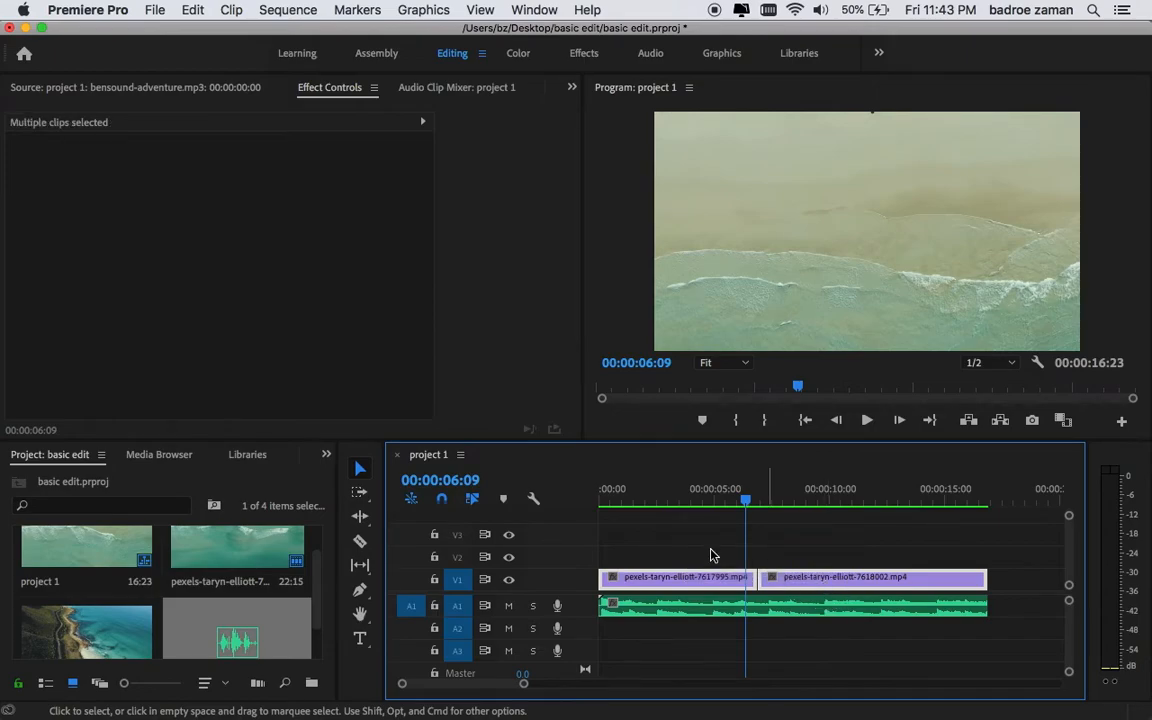
Apply the Cross Dissolve video transition to the cut between the two clips on track V1.
left_click(54, 465)
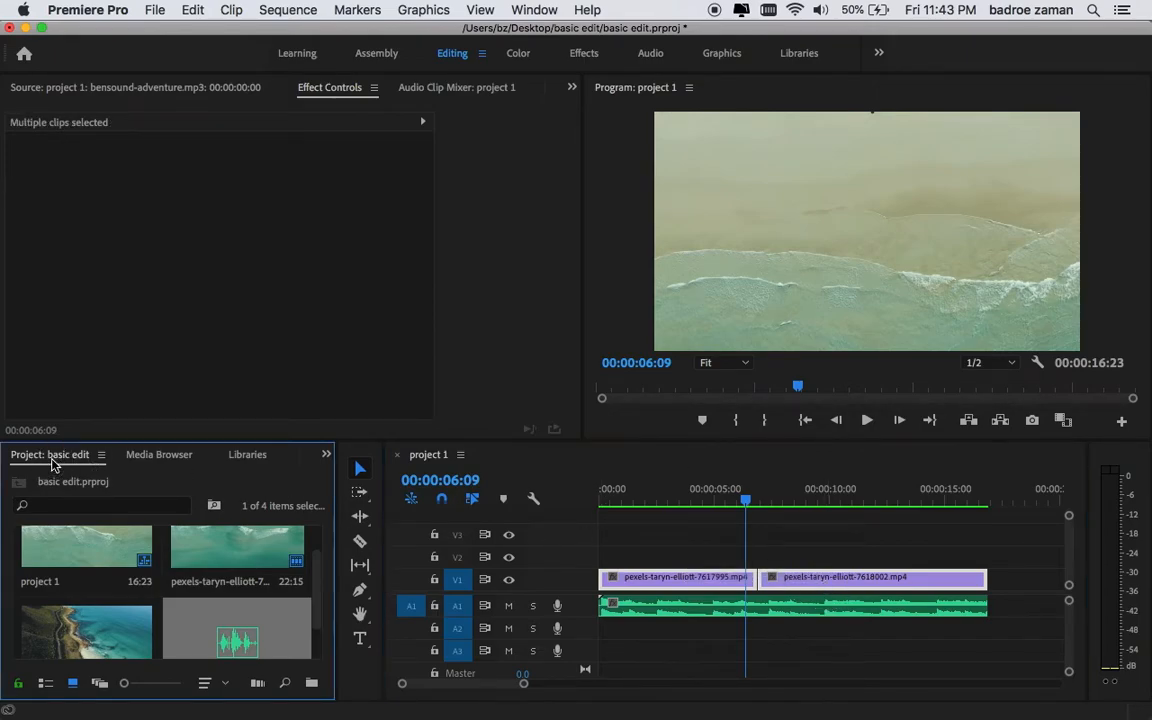
left_click(327, 457)
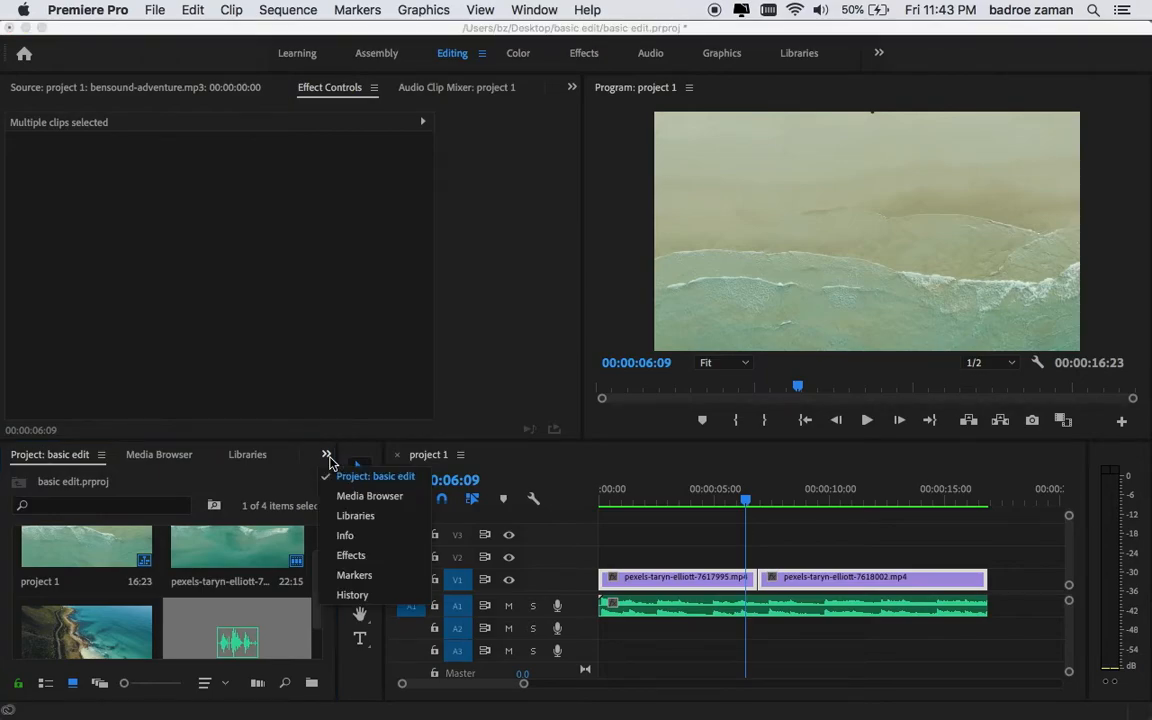
left_click(348, 555)
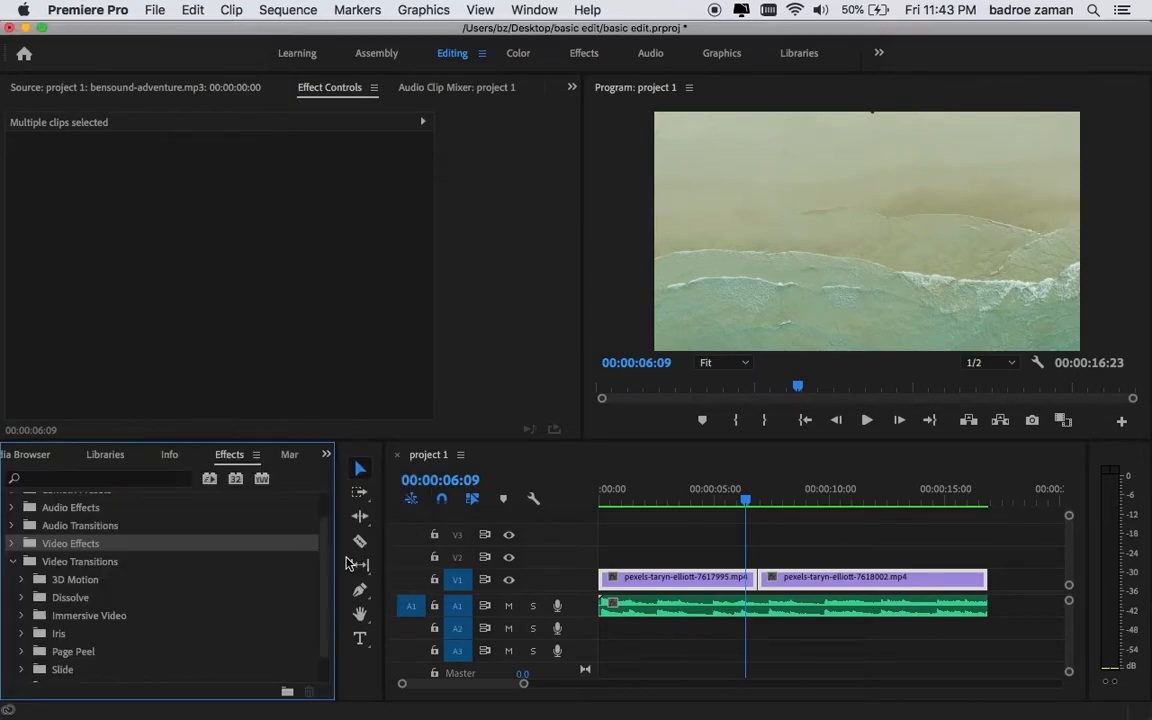
left_click(13, 564)
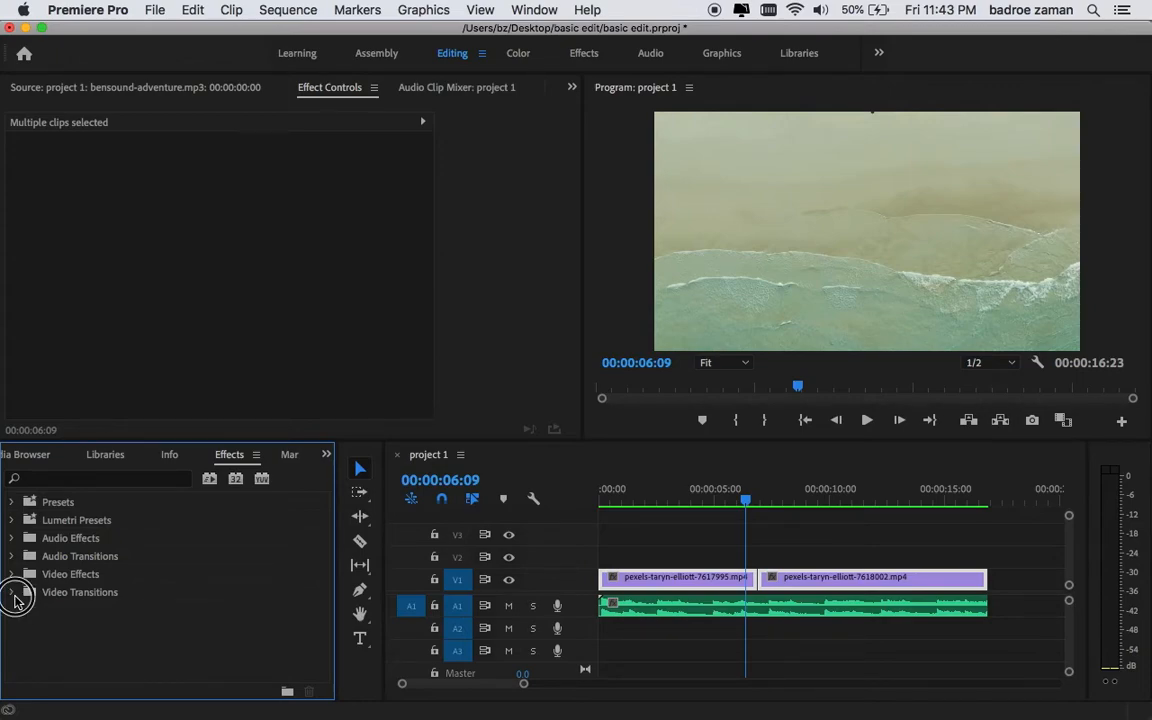
left_click(13, 595)
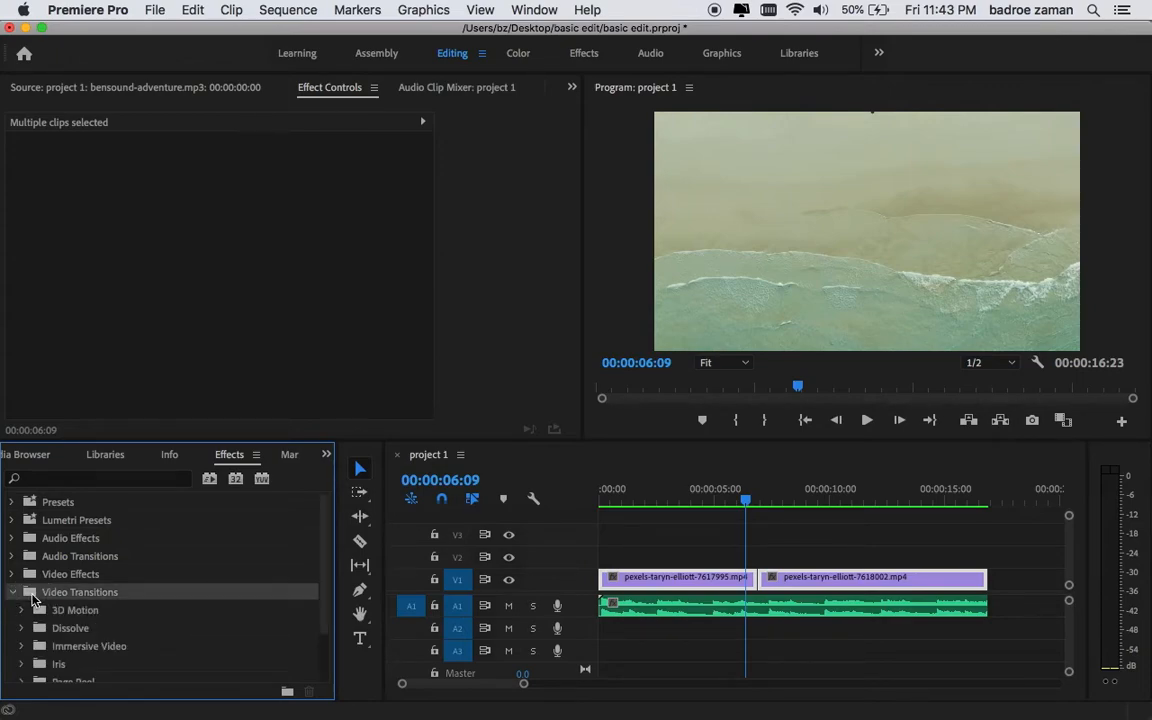
scroll(32, 598, "down", 3)
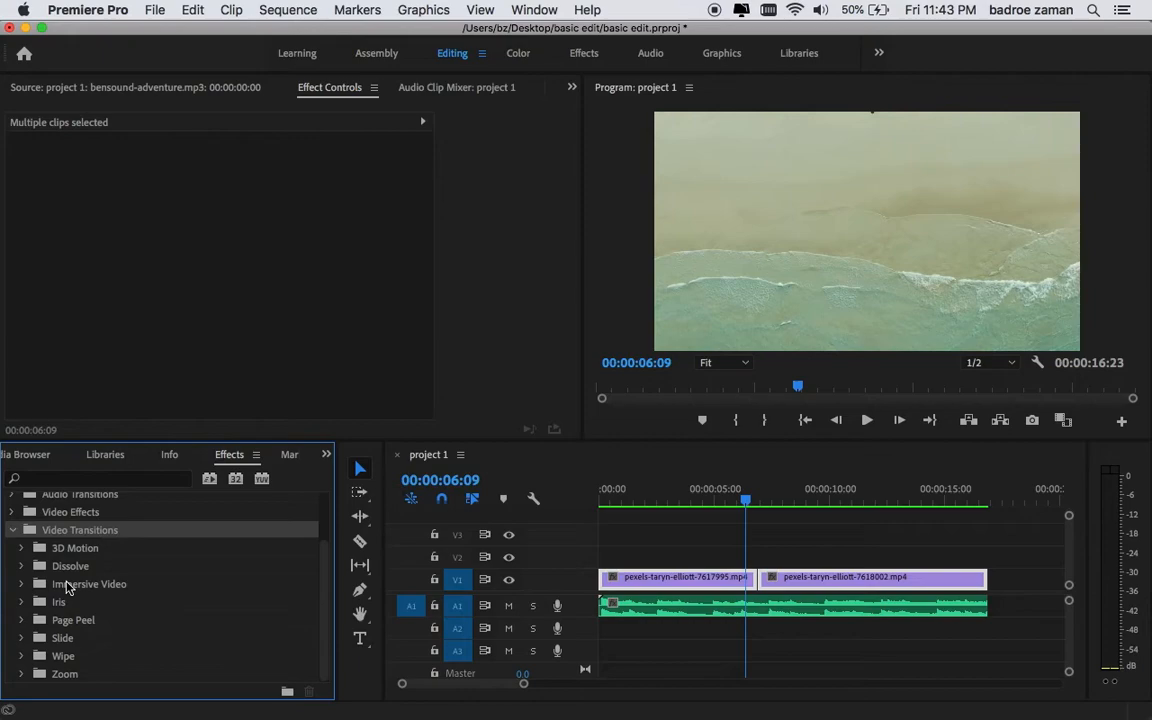
left_click(21, 566)
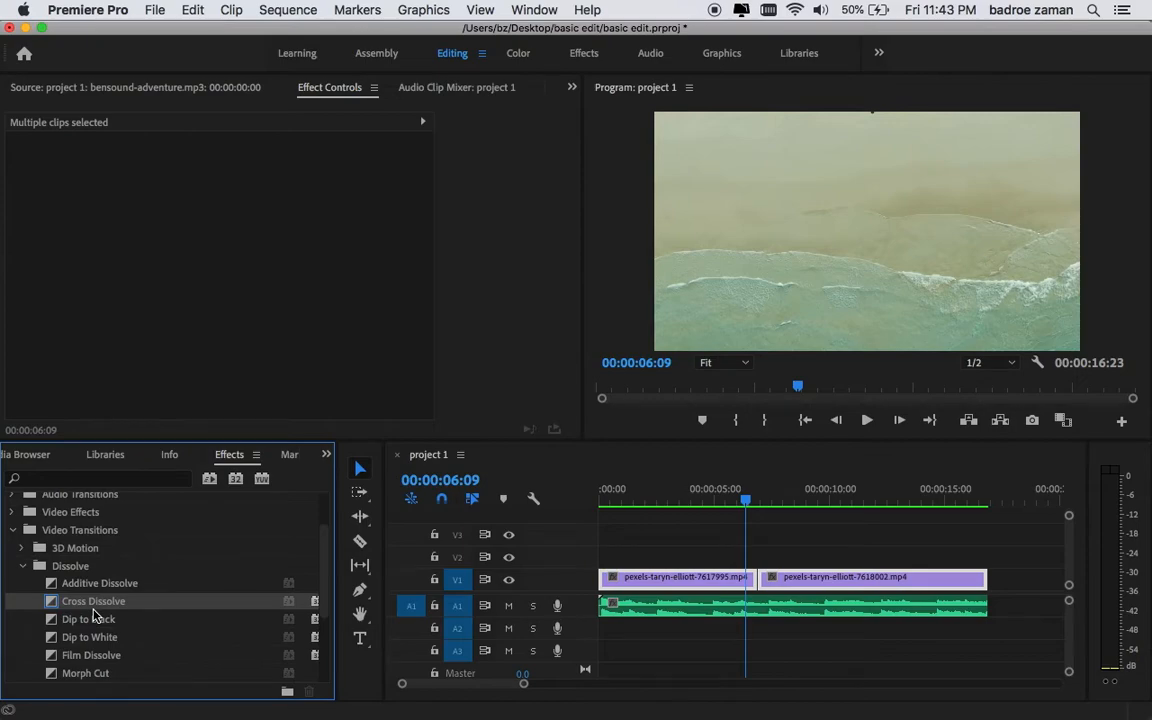
scroll(80, 610, "down", 1)
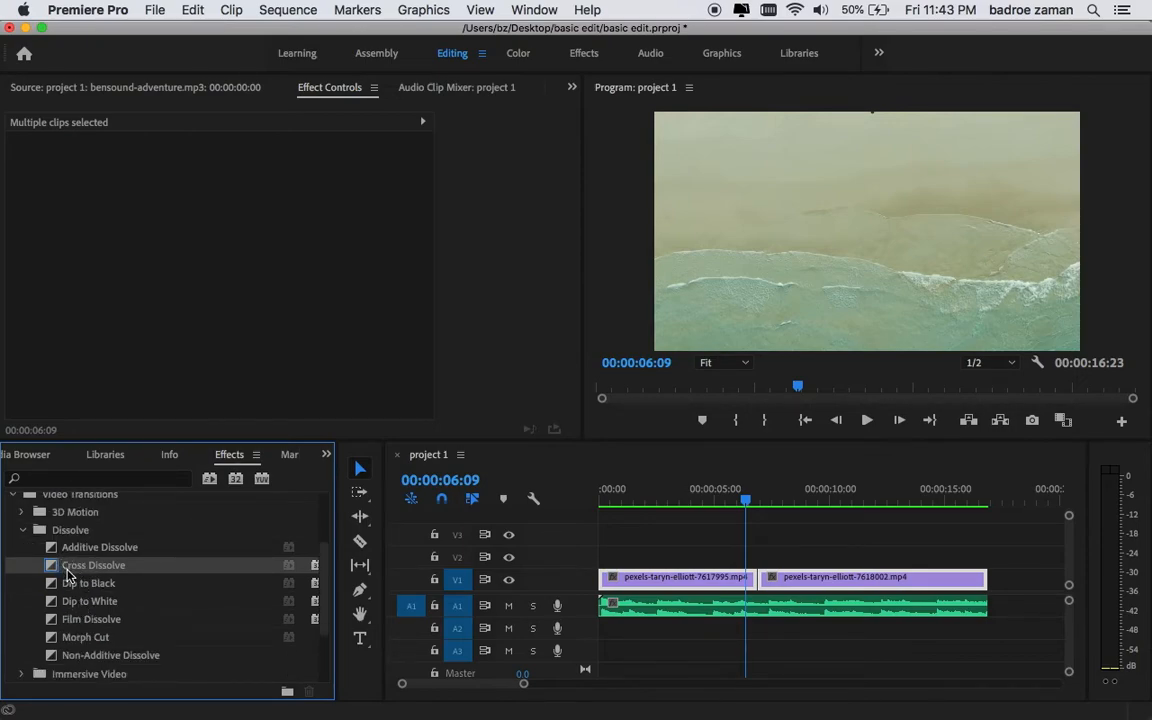
left_click_drag(68, 573, 760, 581)
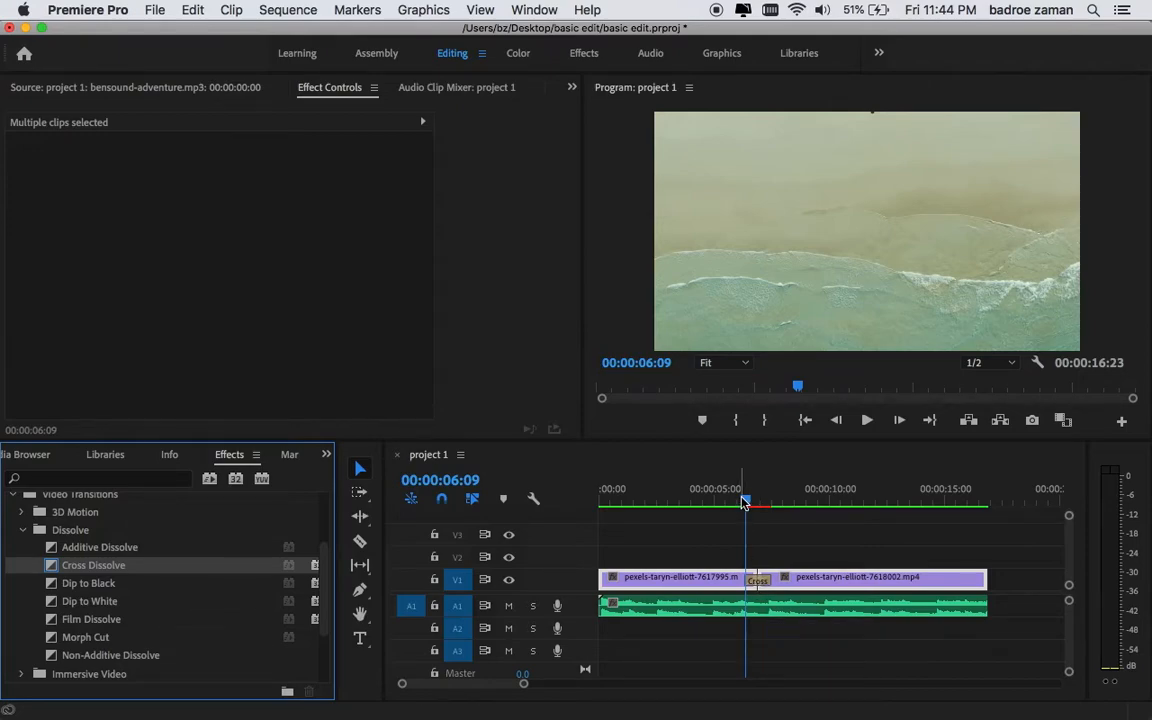
Render the sequence In to Out and play back the cross dissolve between the two clips.
mouse_move(744, 502)
left_mouse_down()
mouse_move(761, 501)
mouse_move(729, 505)
left_mouse_up()
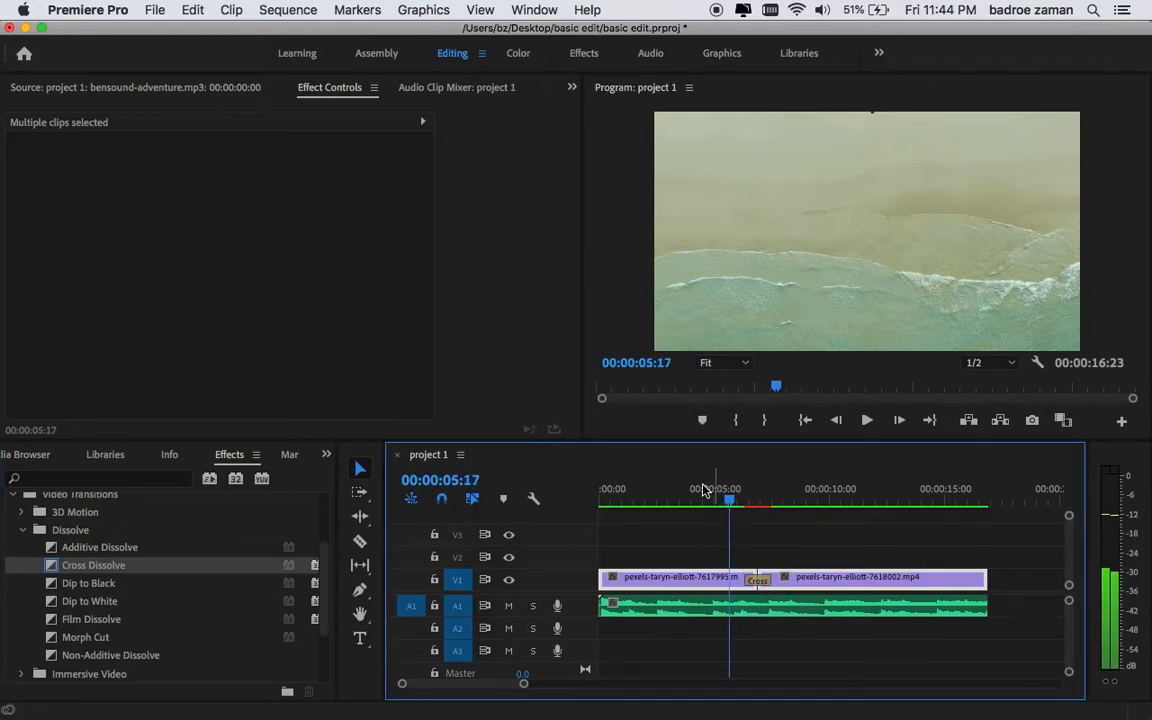
left_click(288, 10)
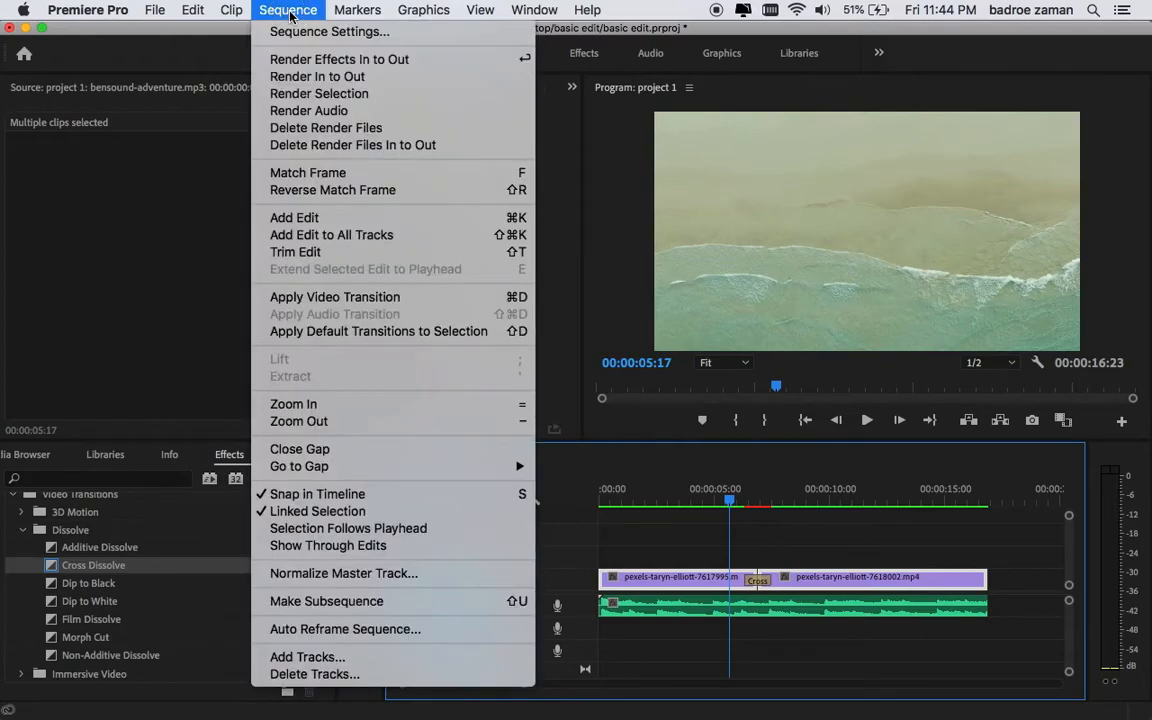
left_click(302, 78)
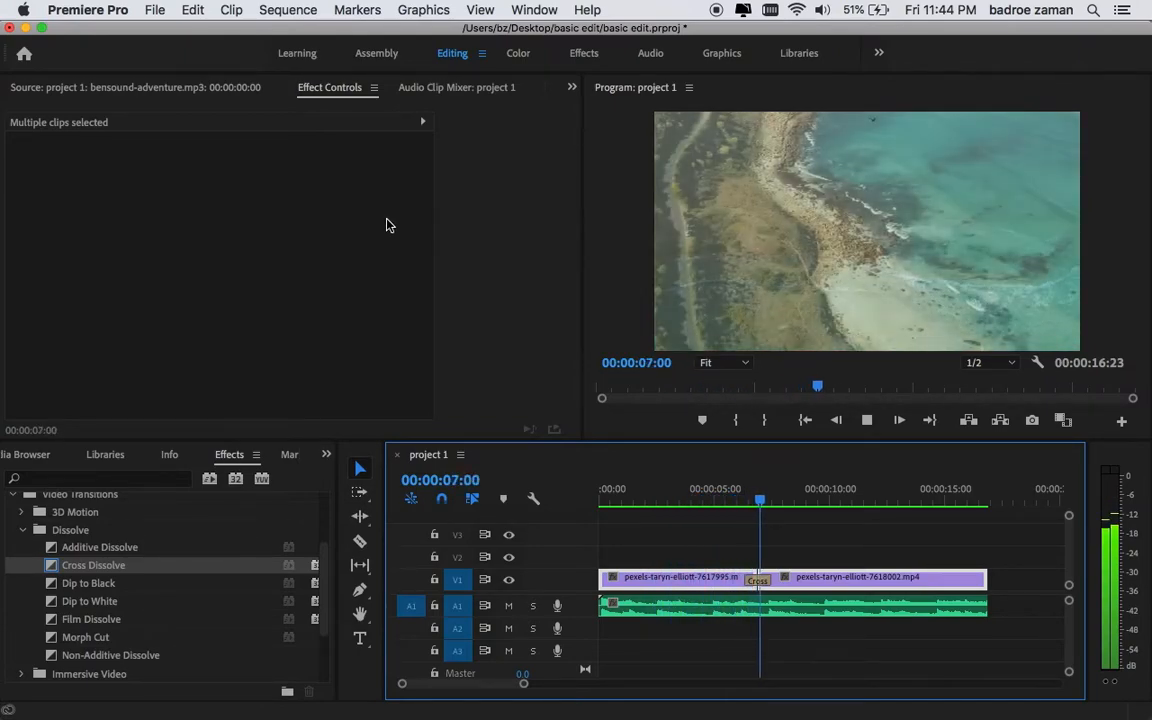
left_click(800, 437)
left_click_drag(780, 500, 742, 508)
left_click(792, 571)
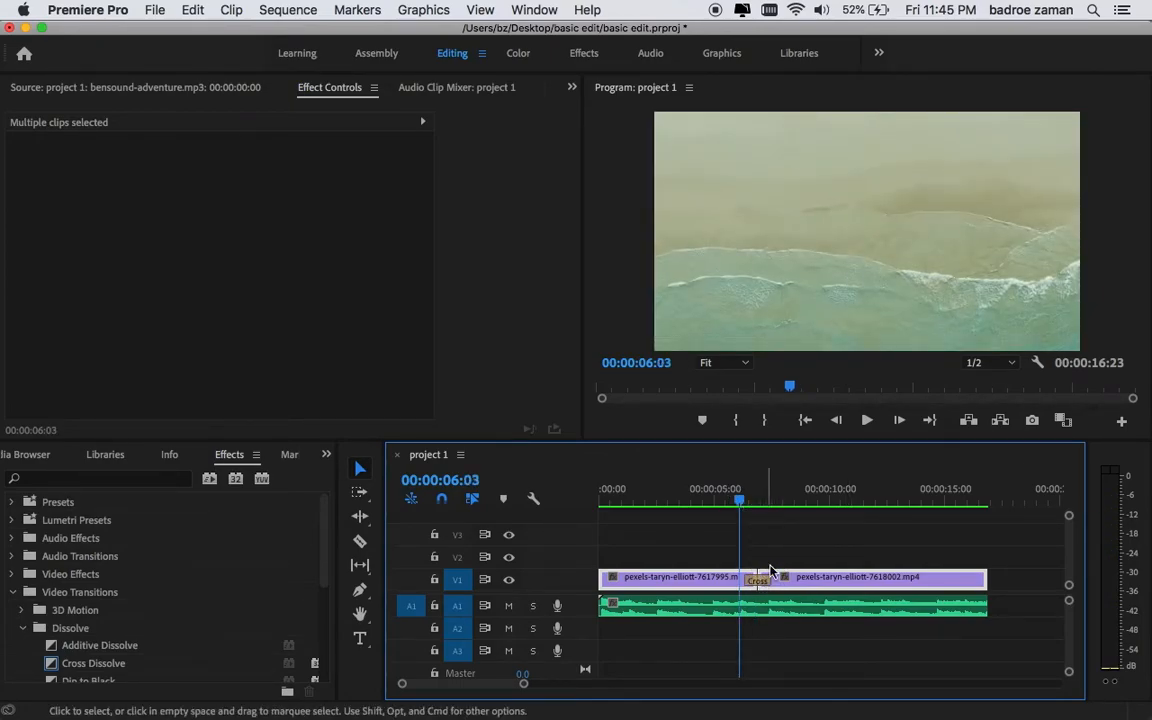
Select the music clip on track A1 and scrub near its end to examine where the audio stops.
left_click(843, 614)
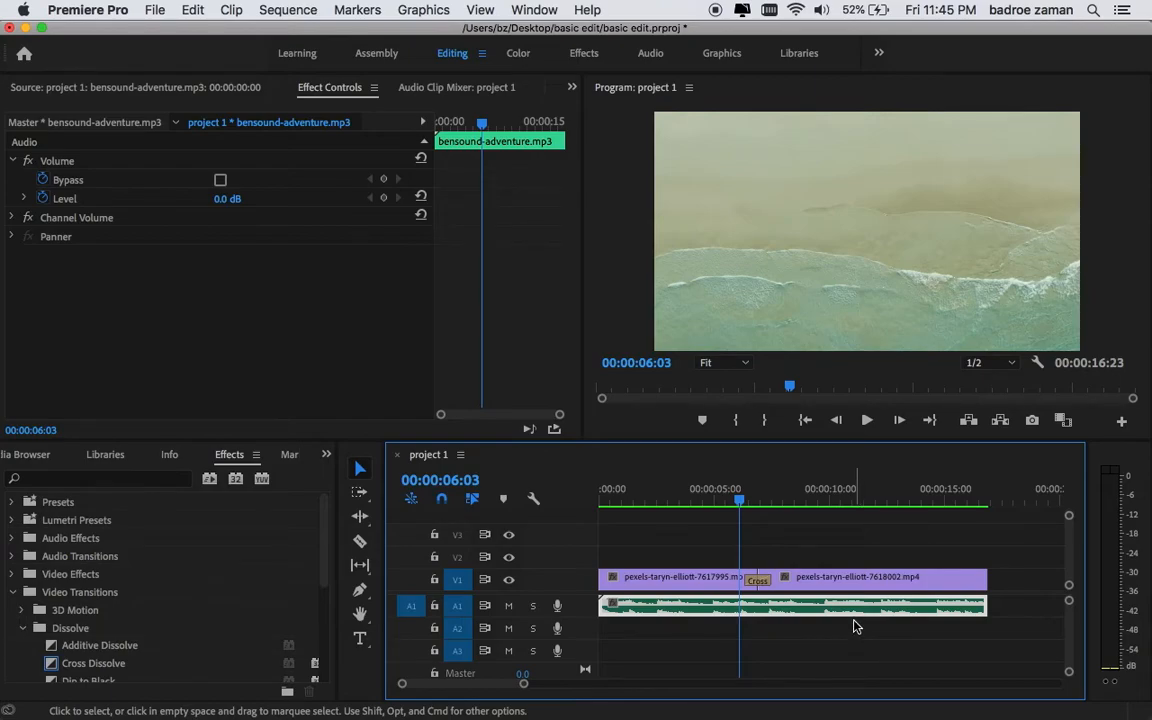
left_click(947, 503)
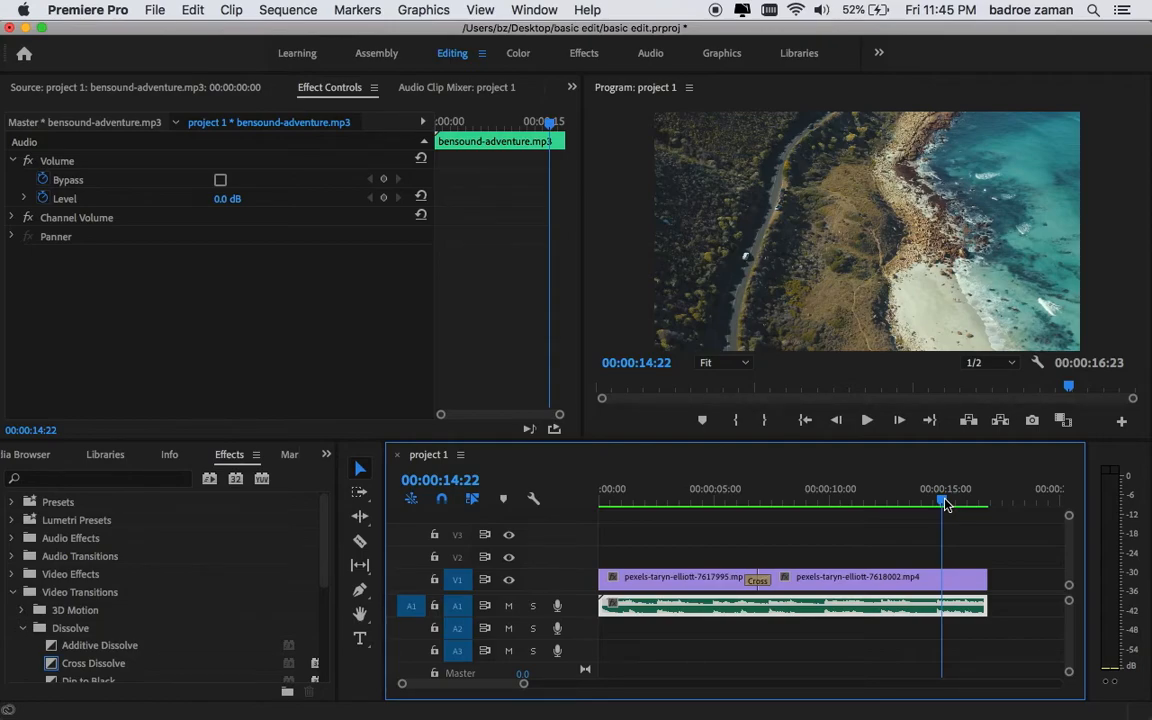
left_click_drag(947, 504, 964, 502)
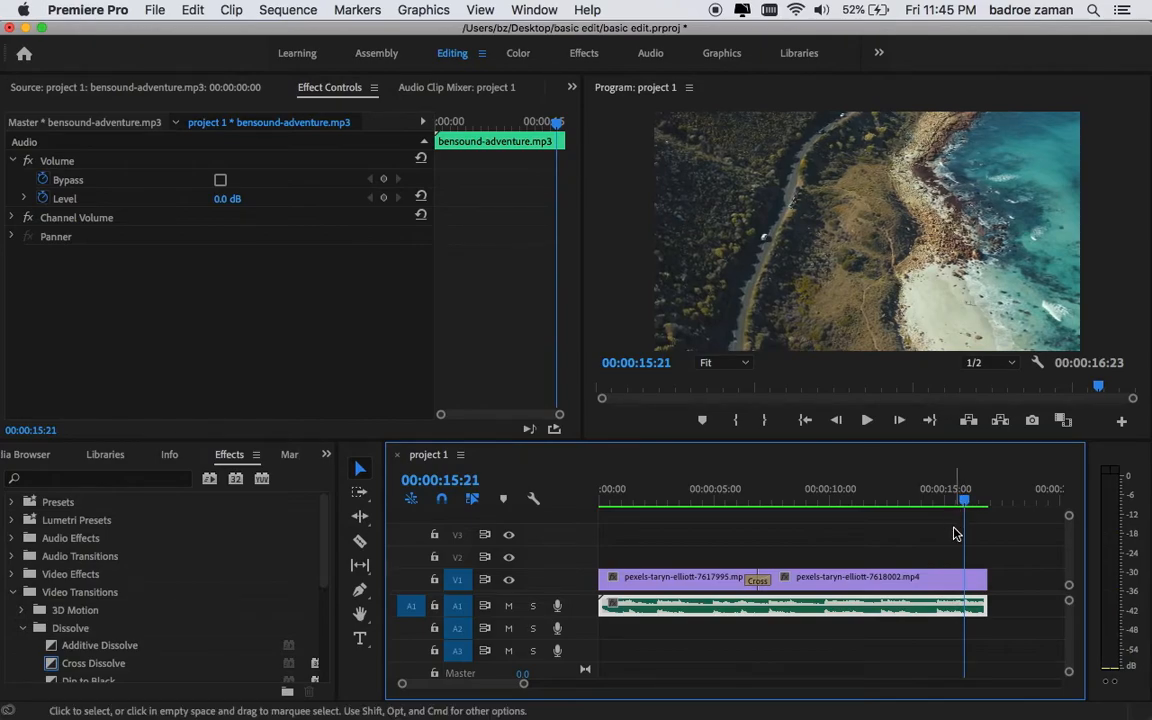
left_click_drag(972, 500, 952, 501)
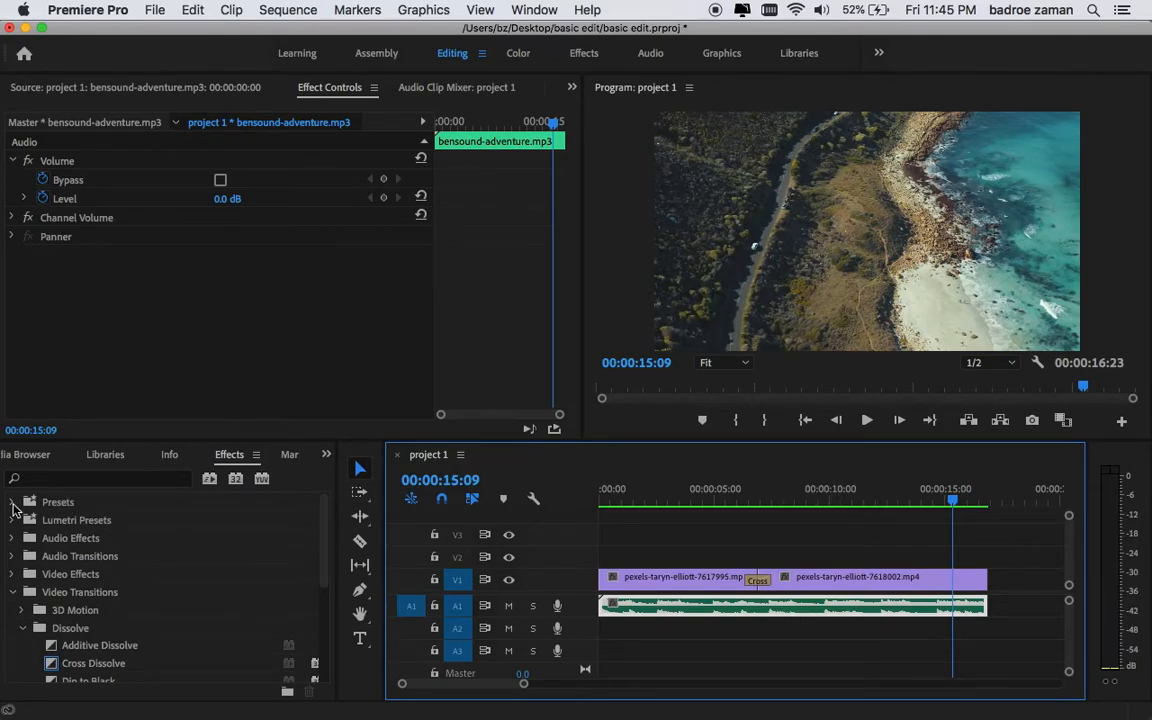
Apply the Constant Power crossfade audio transition to the end of the music clip on track A1.
left_click(14, 558)
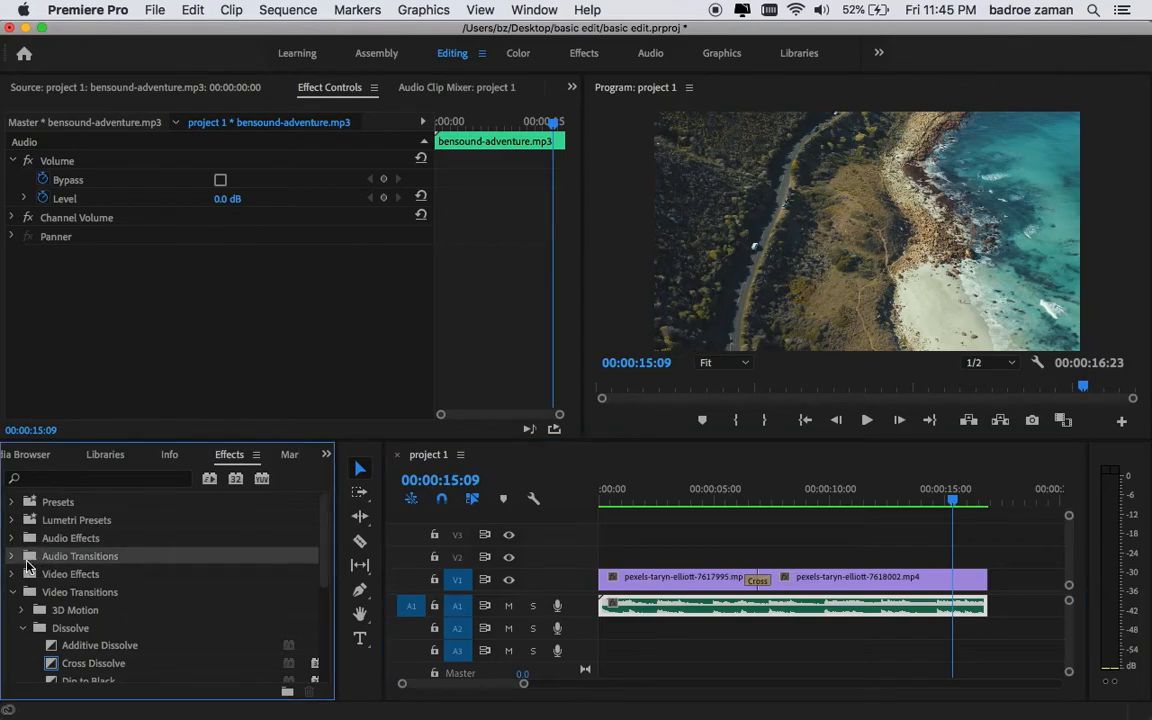
left_click(13, 558)
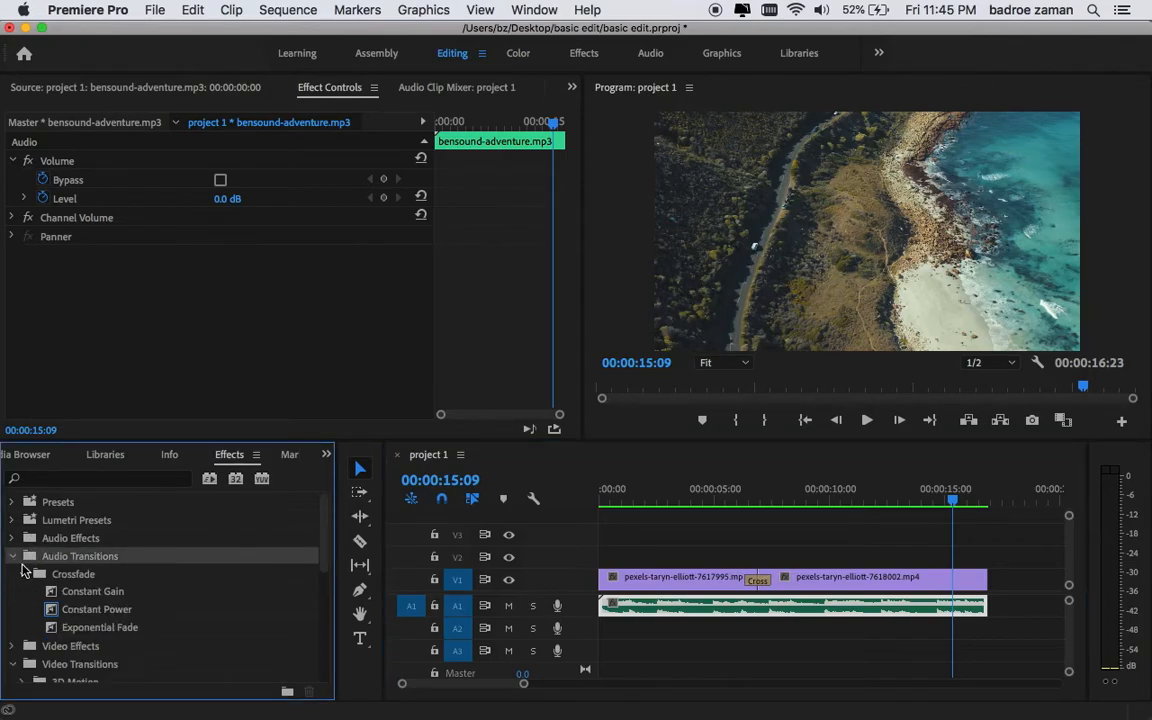
left_click(33, 573)
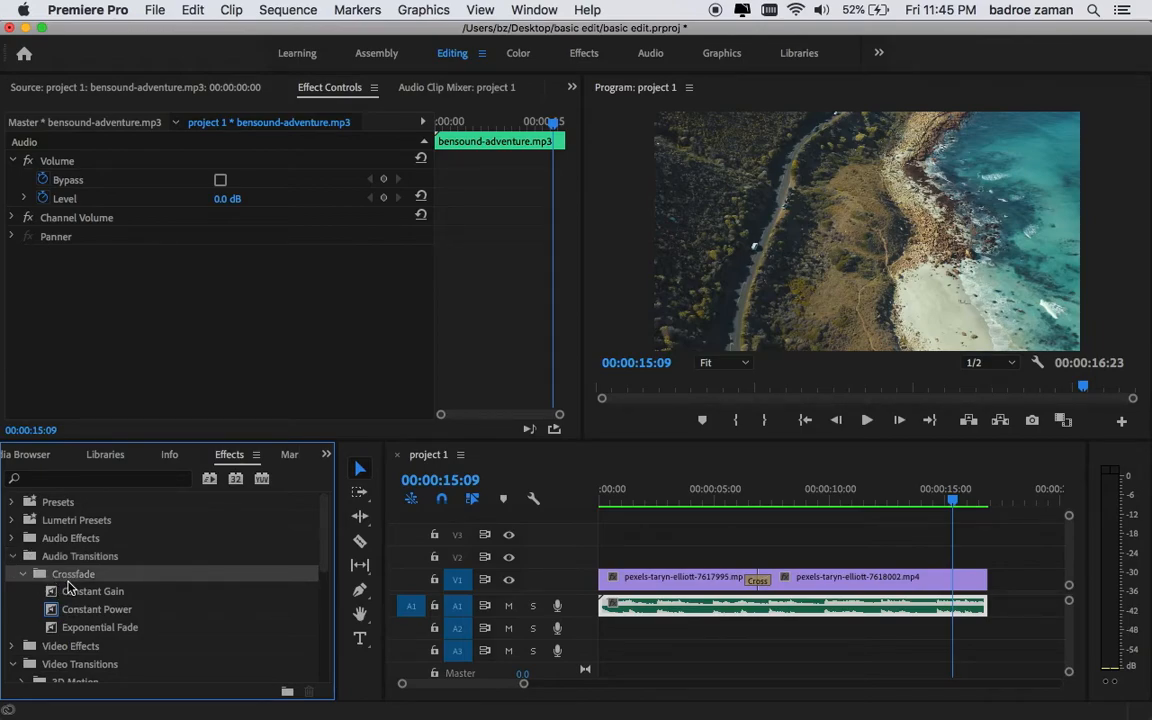
left_click(78, 611)
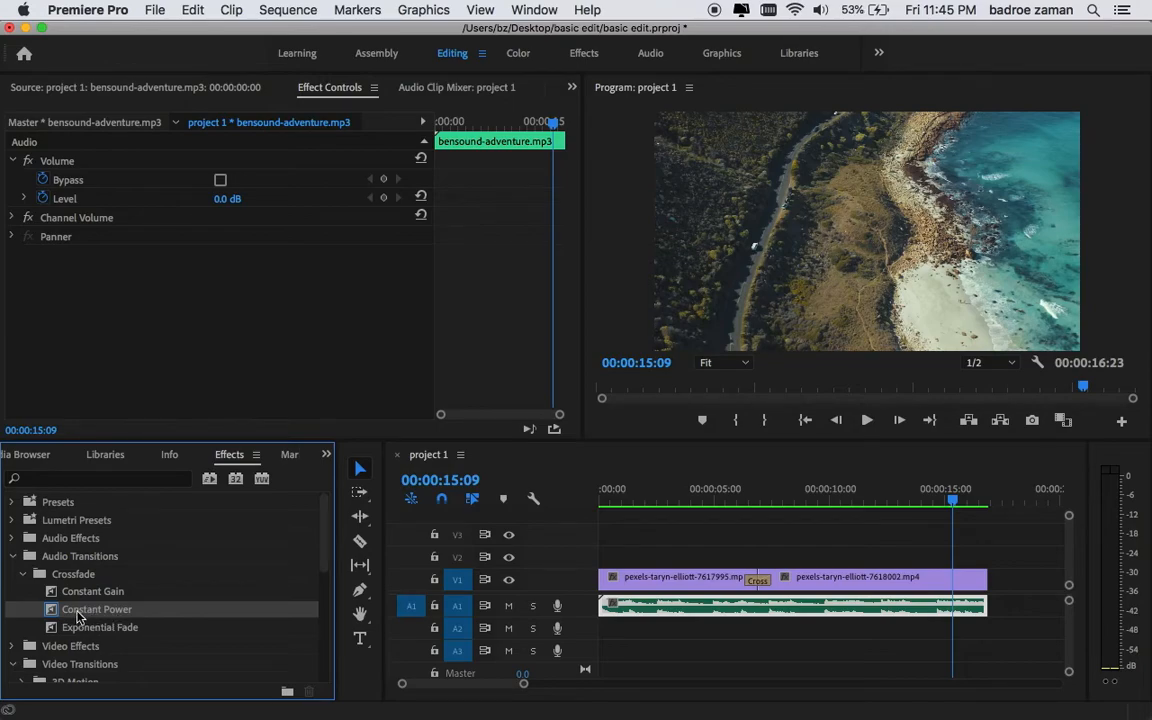
left_click_drag(75, 615, 979, 608)
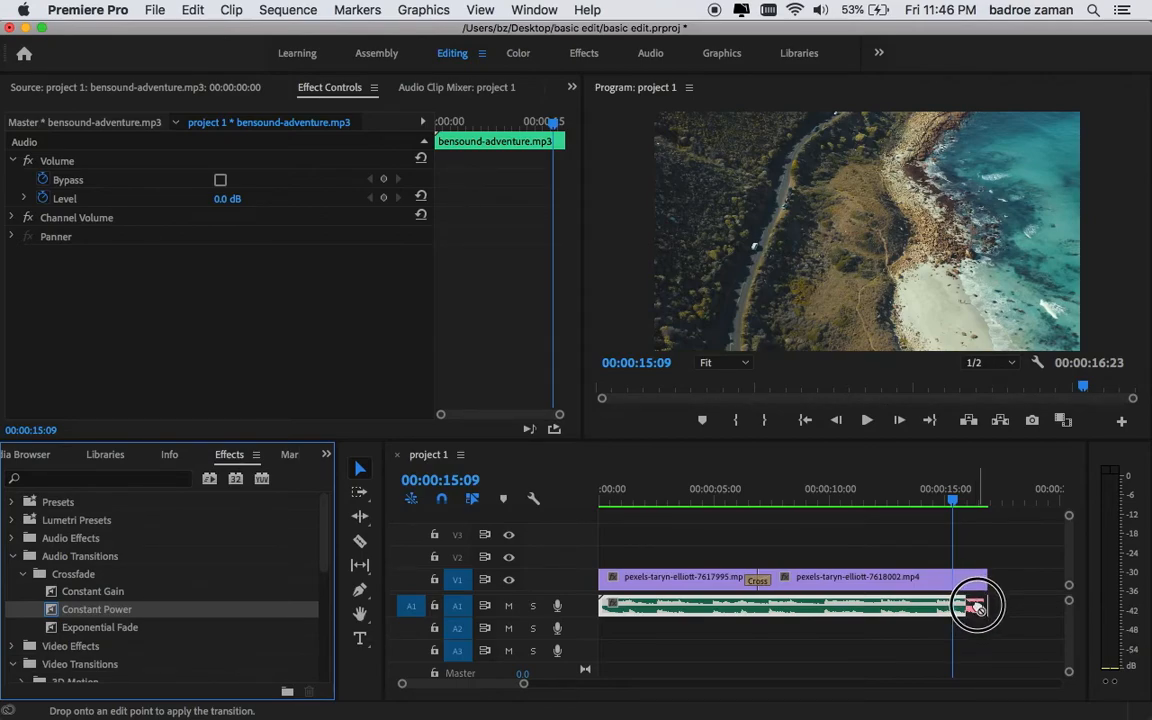
left_click_drag(979, 608, 980, 610)
Look over the whole sequence from its start and place the playhead at 00:00:03:21.
key("Home")
left_click_drag(523, 683, 450, 689)
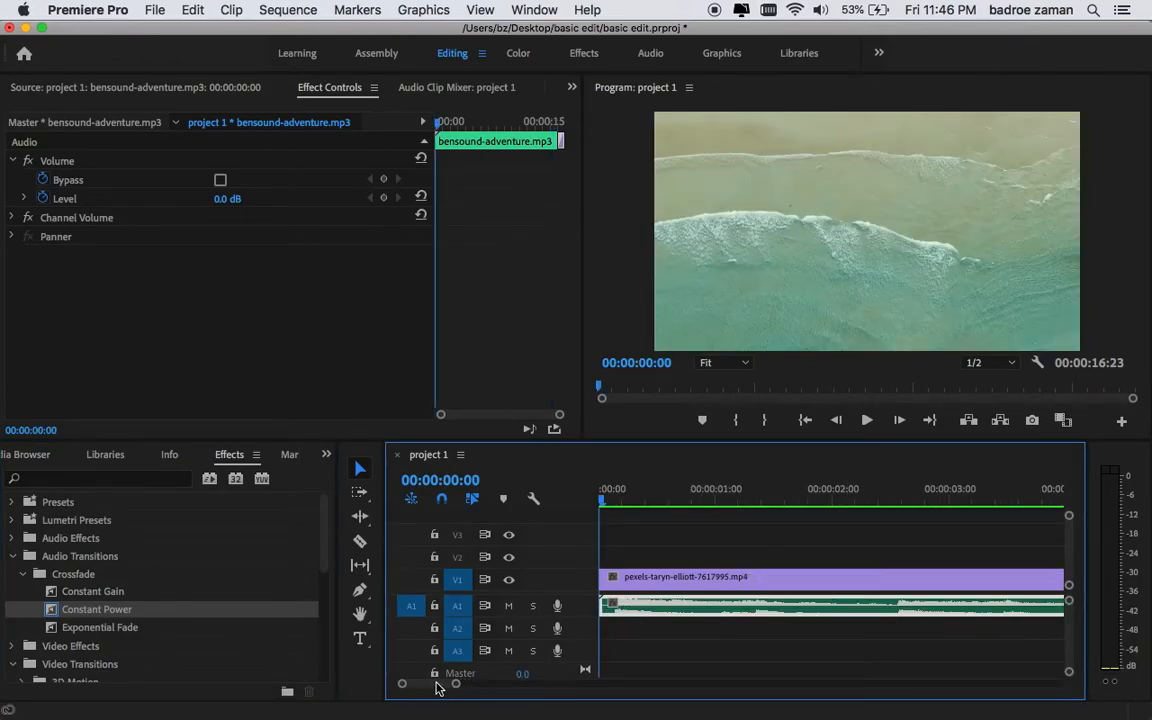
left_click_drag(456, 687, 589, 684)
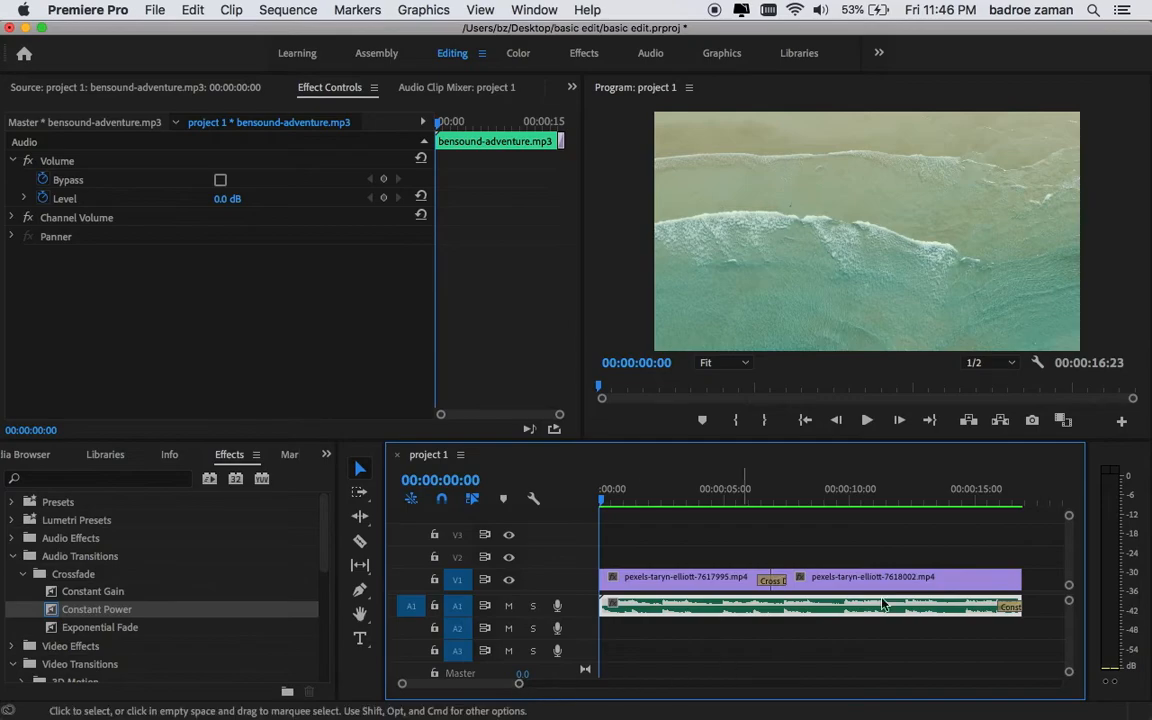
left_click(683, 489)
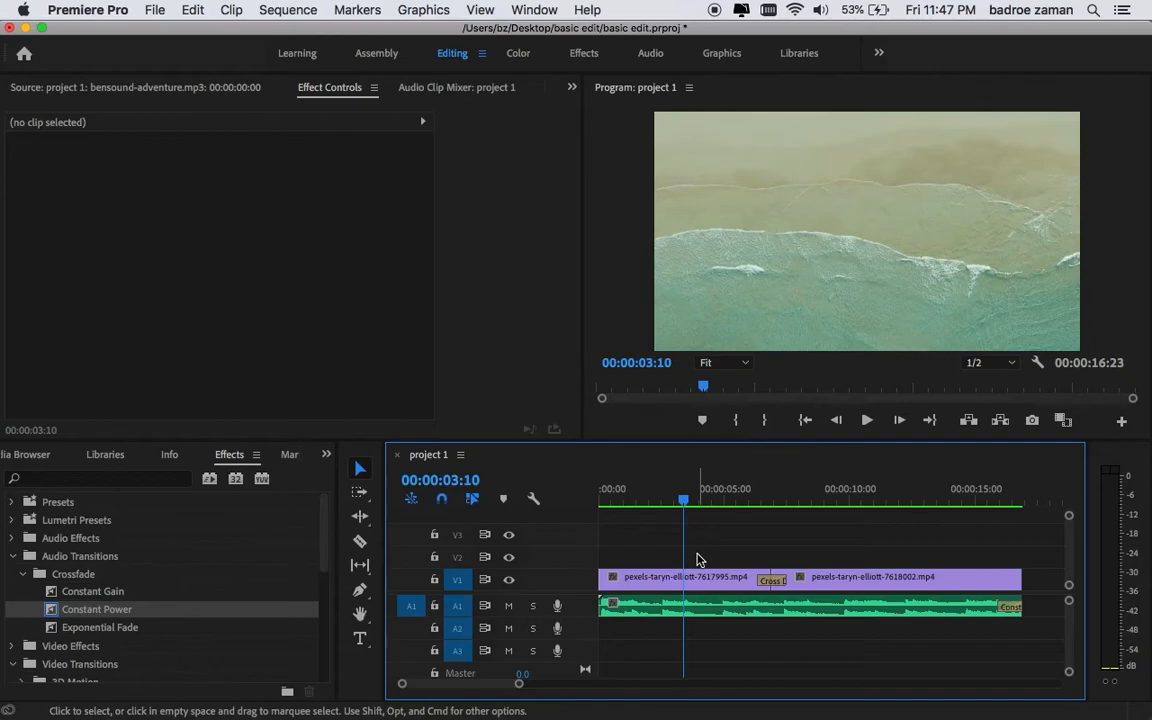
left_click(697, 503)
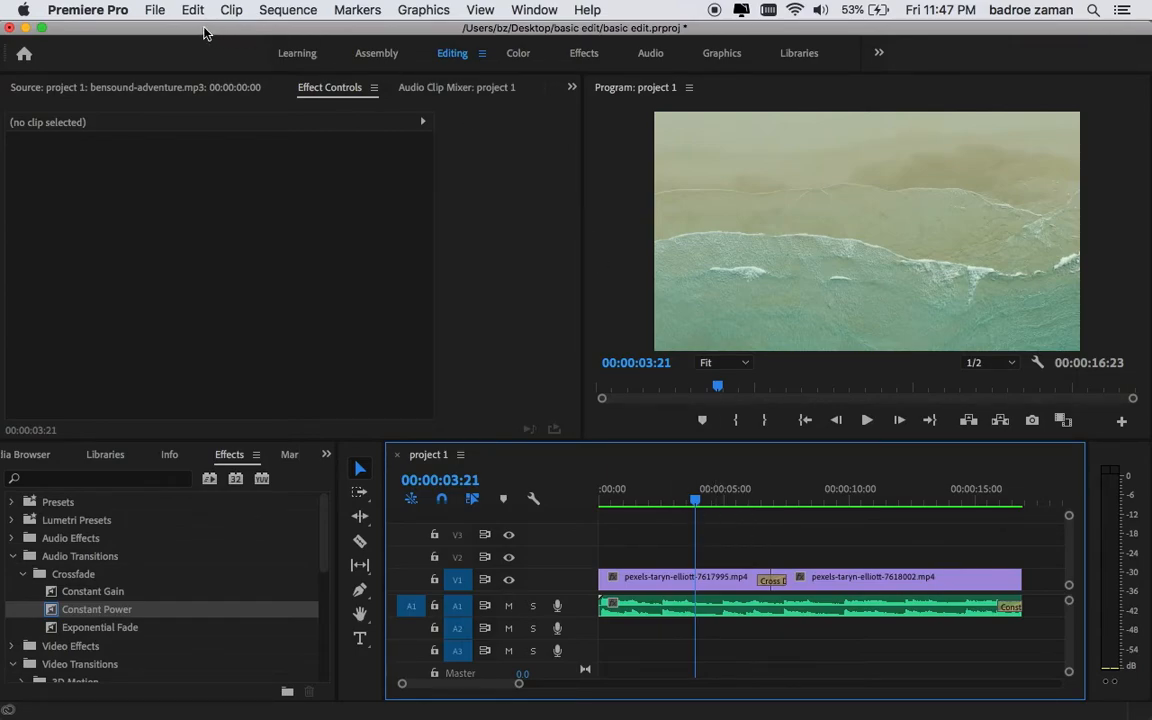
Open the media export settings for the sequence and set the export format to H.264.
left_click(156, 12)
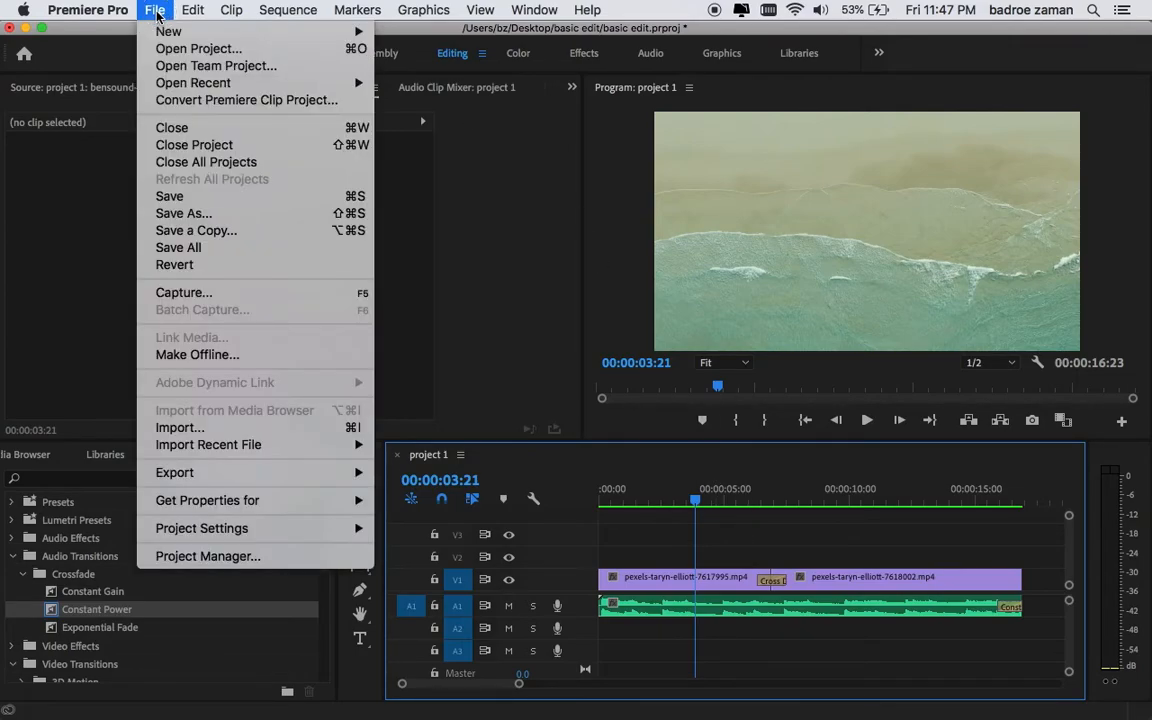
mouse_move(217, 477)
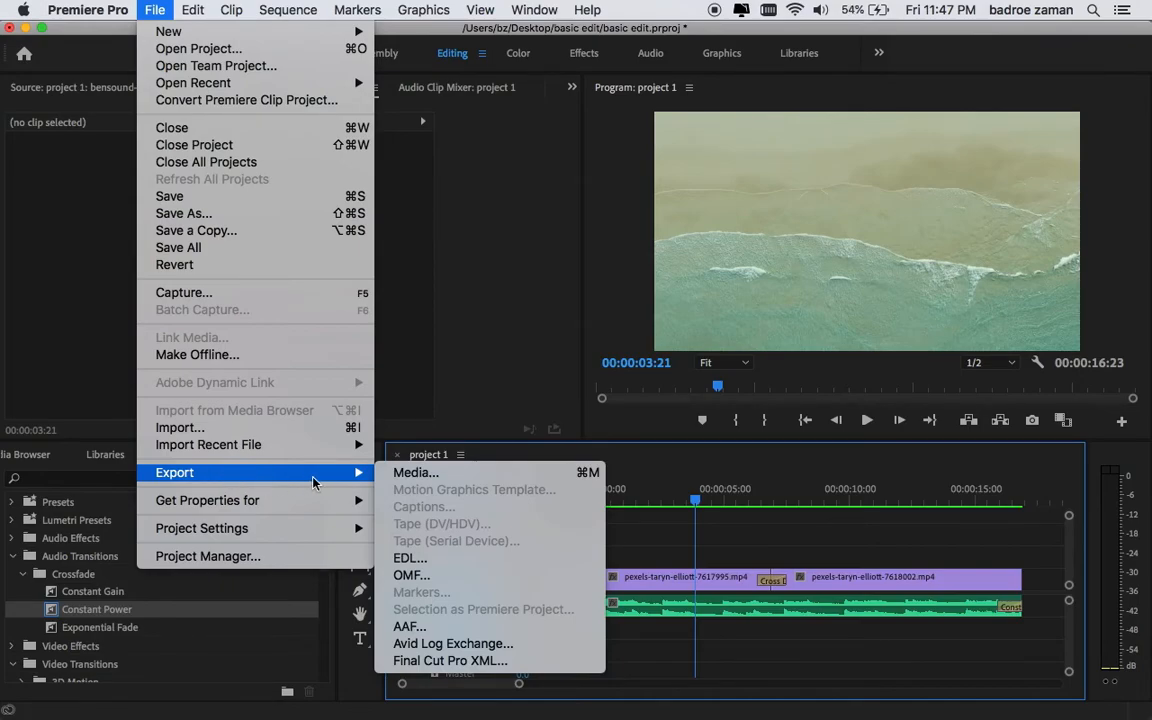
left_click(447, 476)
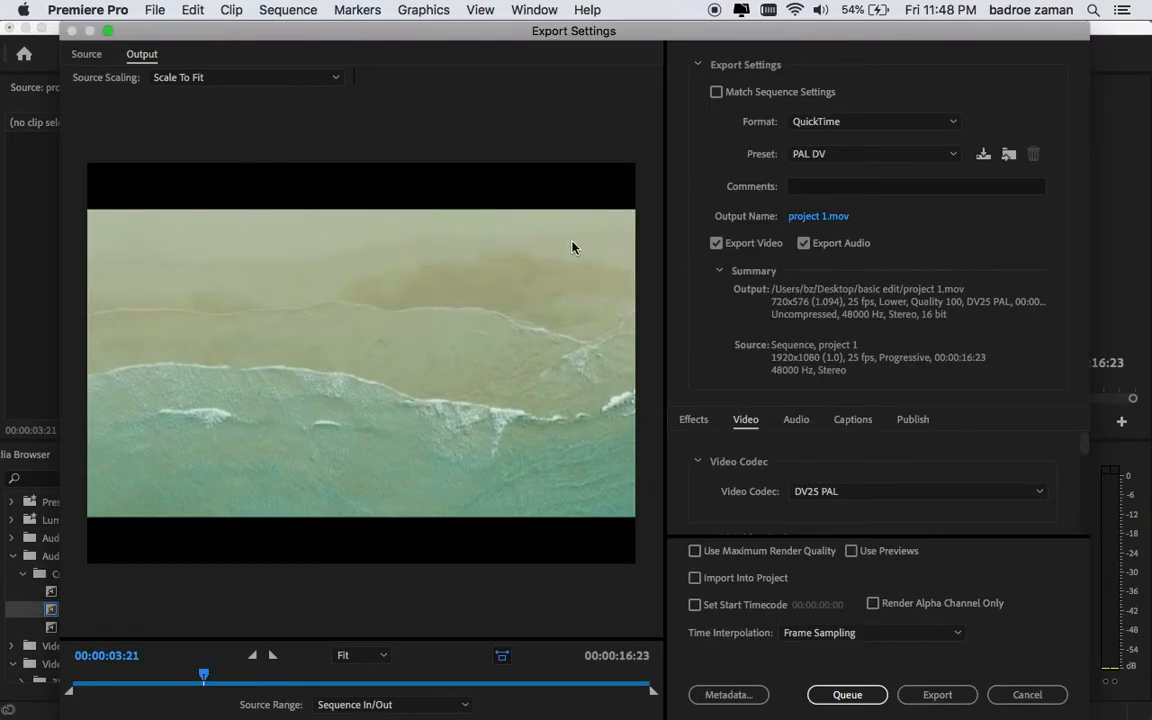
left_click(831, 130)
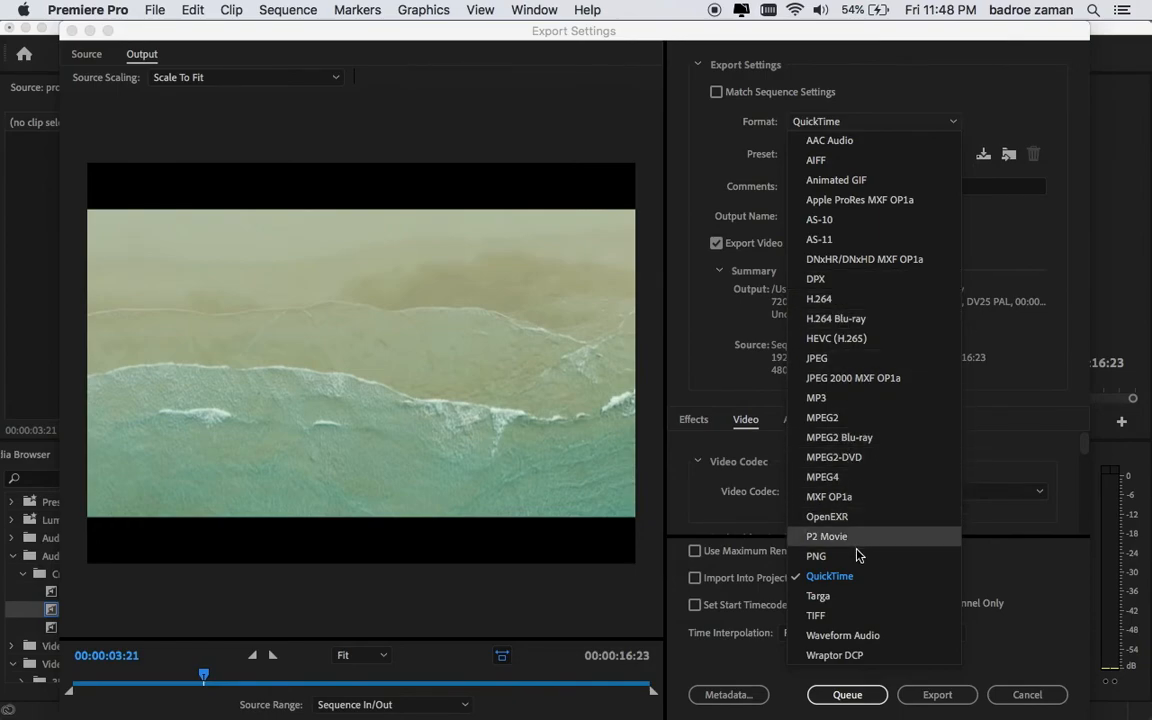
left_click(845, 300)
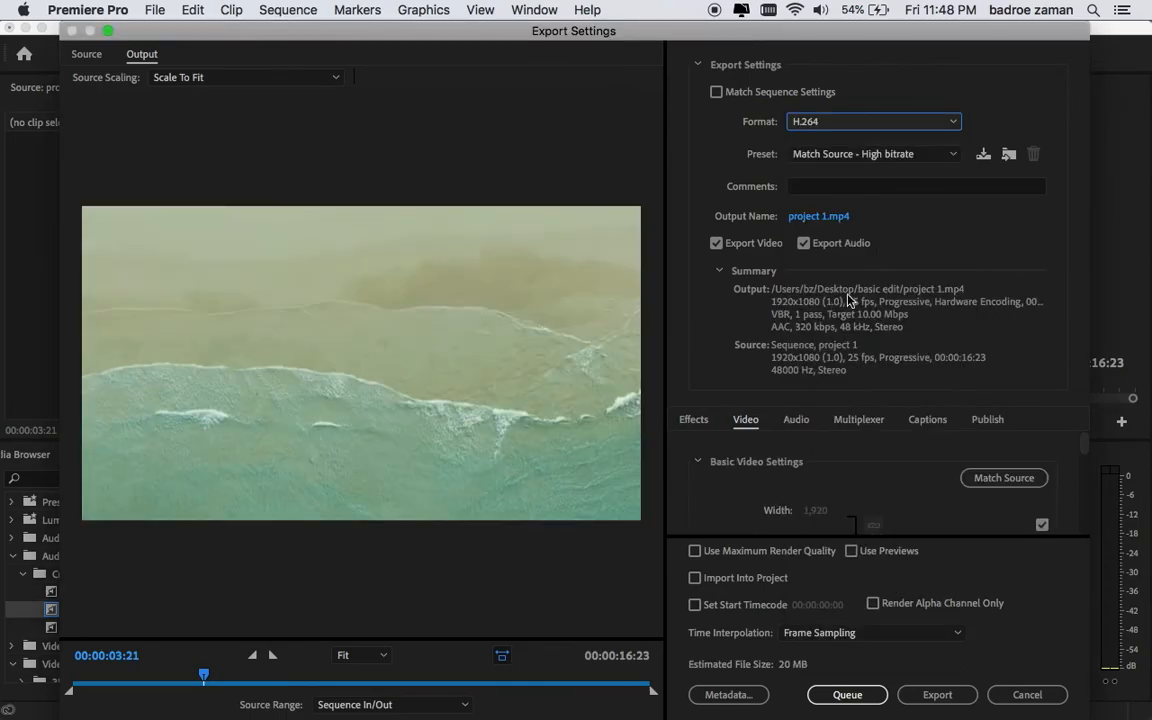
Name the output file basic-edit1 and save it as an MP4 in the basic edit folder.
left_click(818, 217)
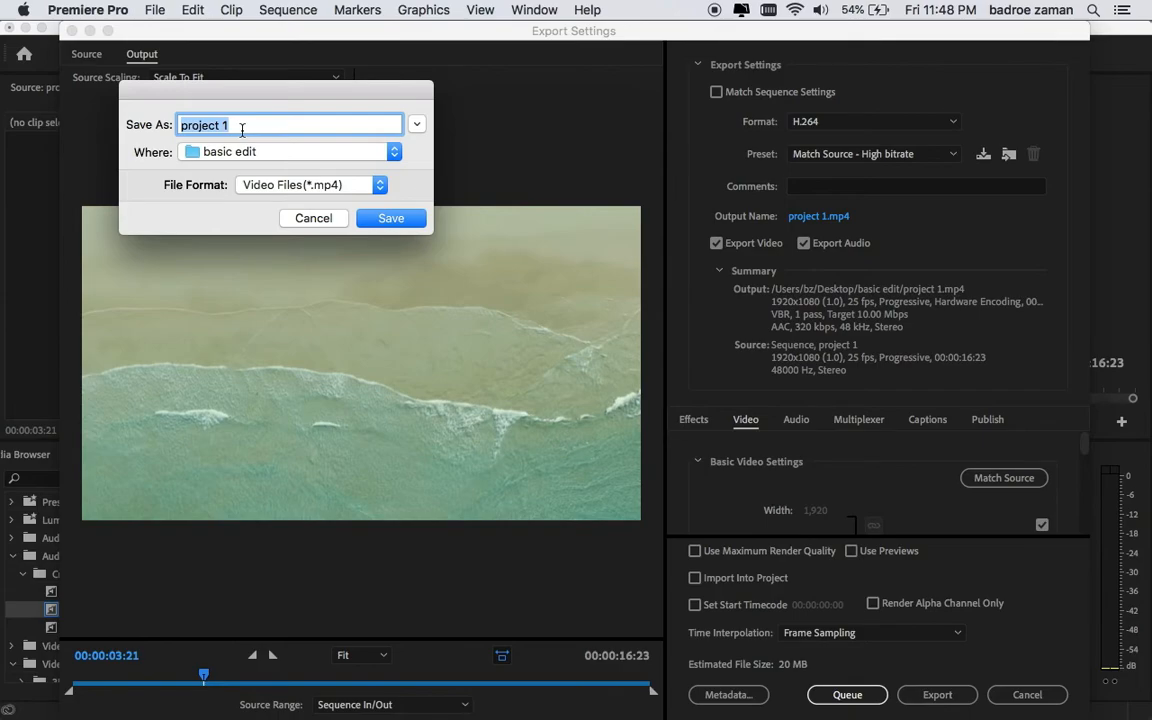
type("basic-edit1")
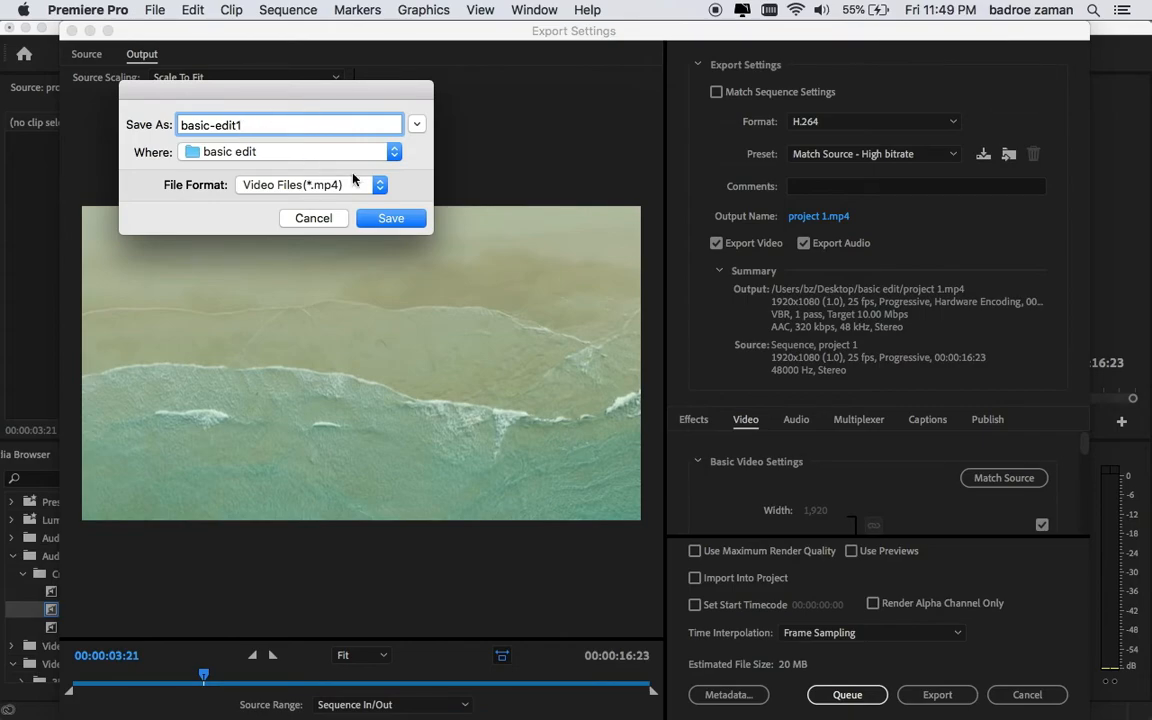
left_click(397, 222)
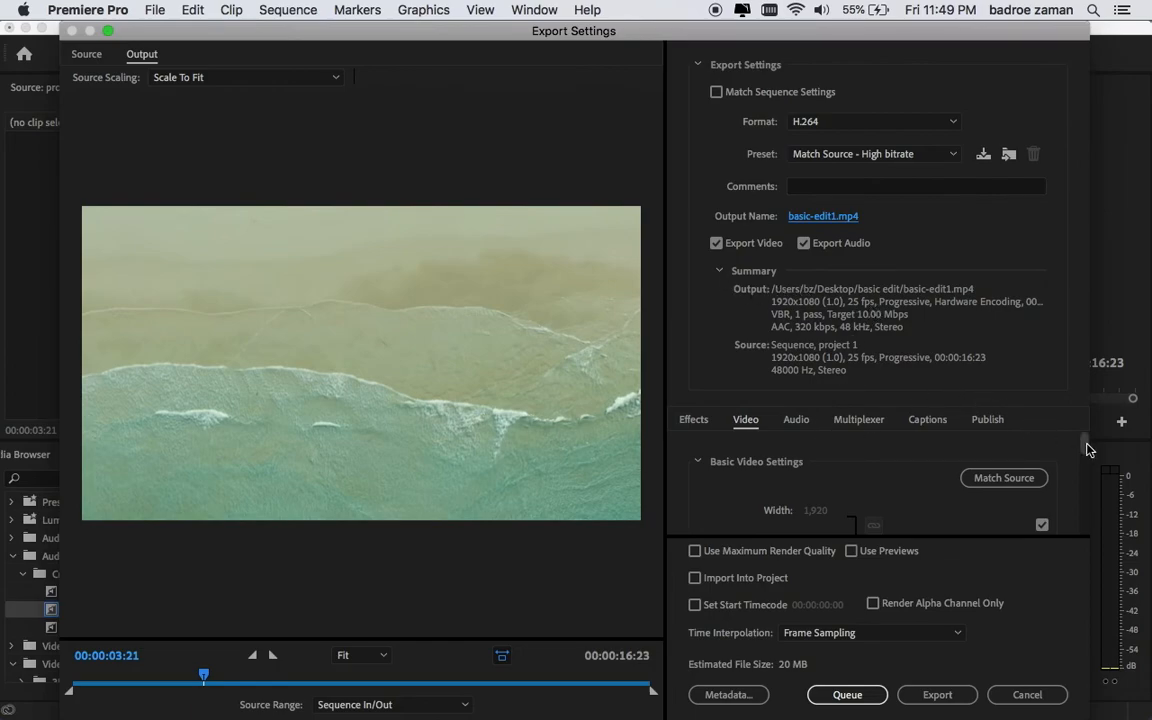
Review the basic video and encoding settings, and export the sequence.
scroll(1088, 450, "down", 2)
scroll(1085, 440, "up", 2)
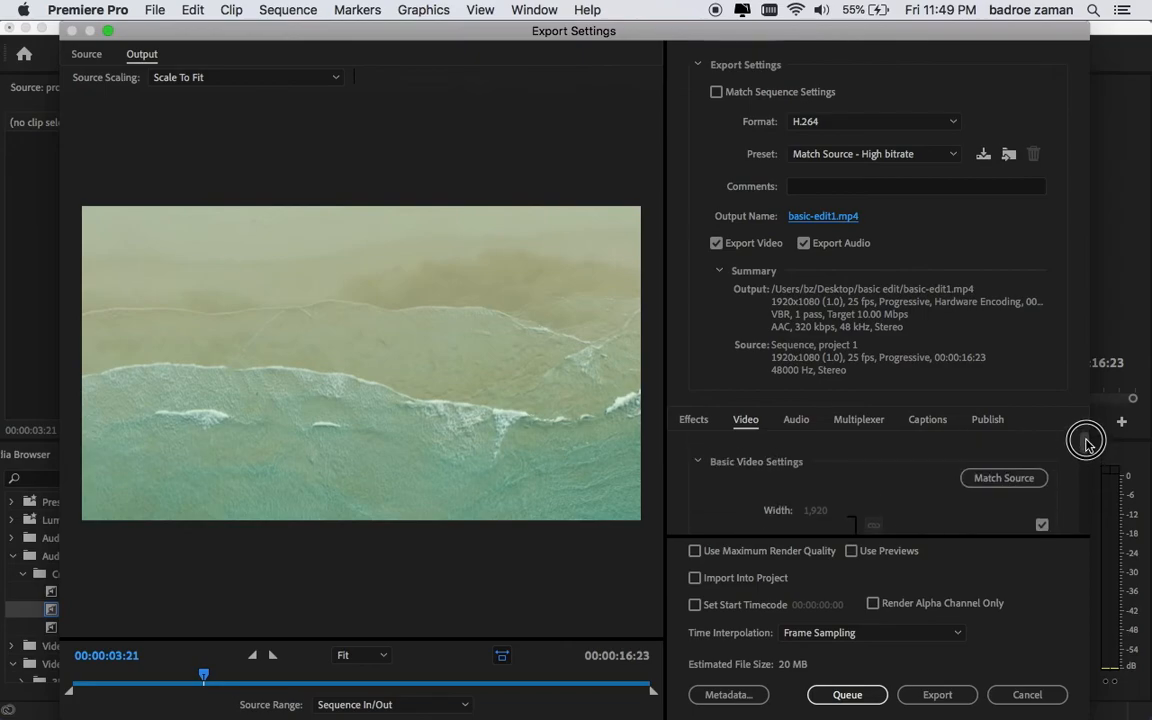
left_click(698, 66)
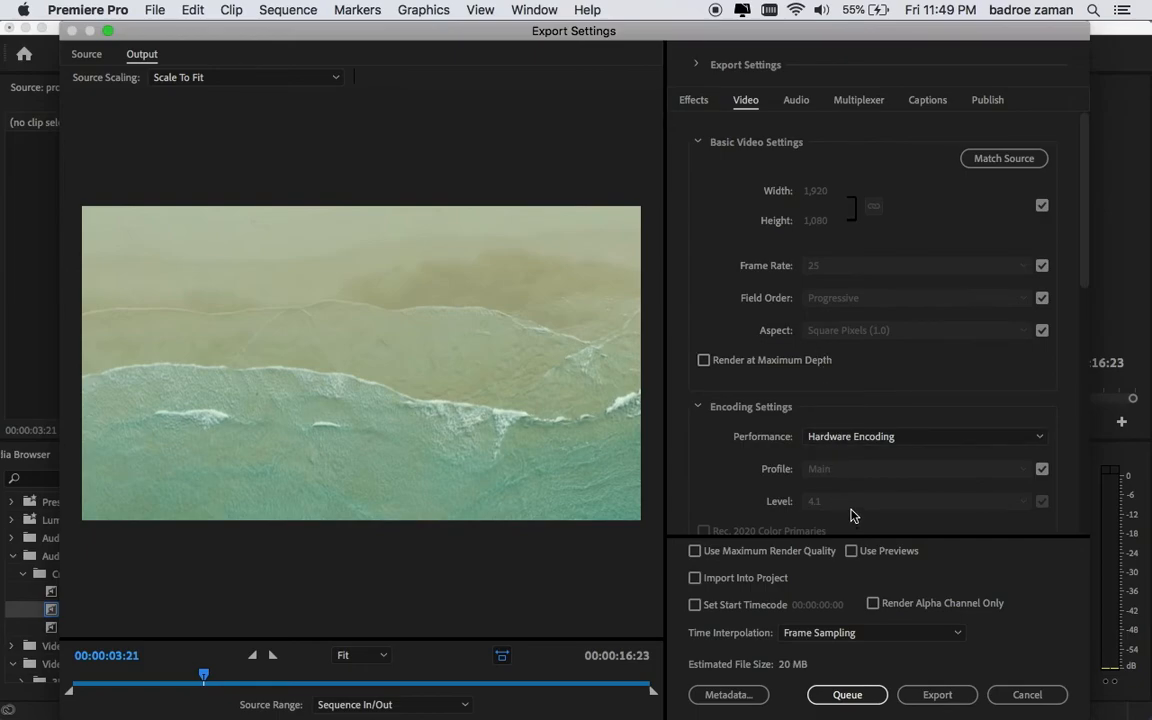
left_click(938, 695)
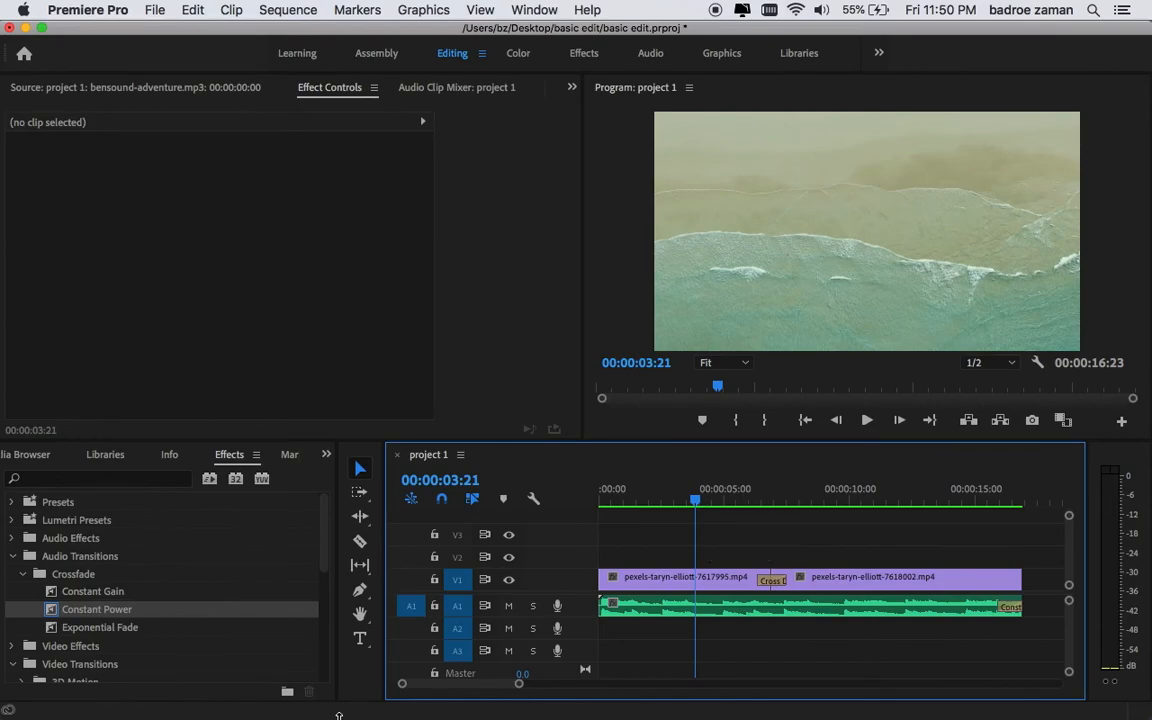
Switch to Finder, open the exported basic-edit1.mp4 in QuickTime Player and play it back.
key("super+Tab")
left_click(455, 182)
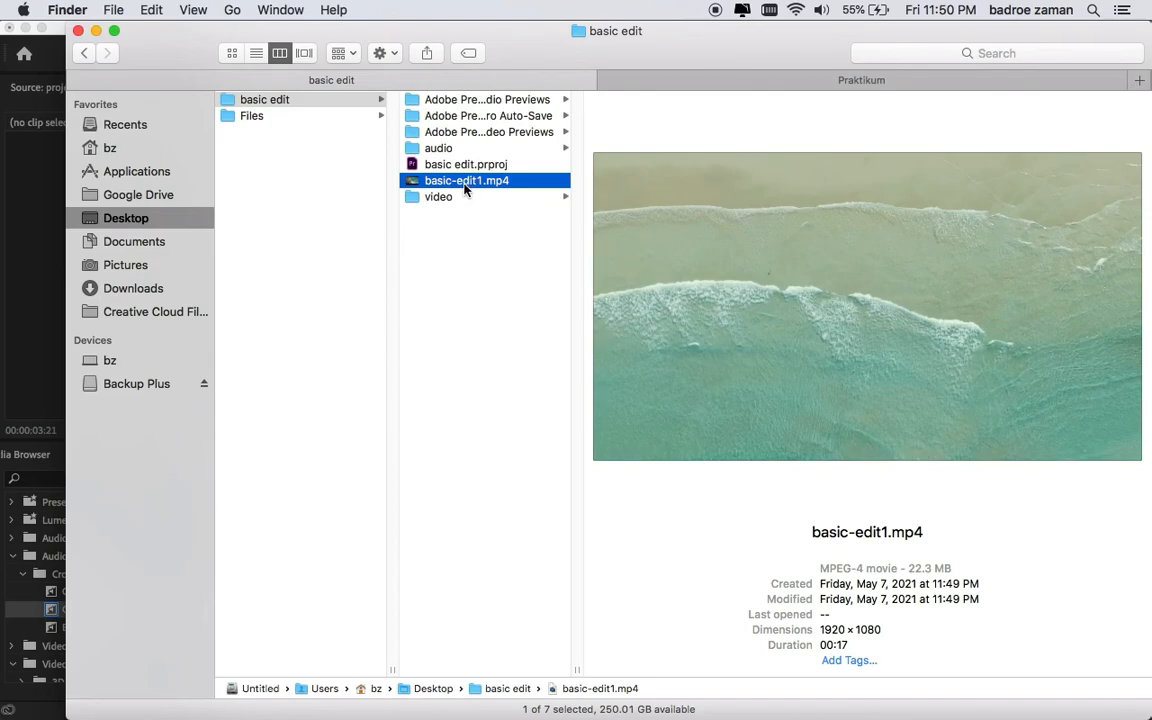
double_click(465, 184)
left_click(572, 576)
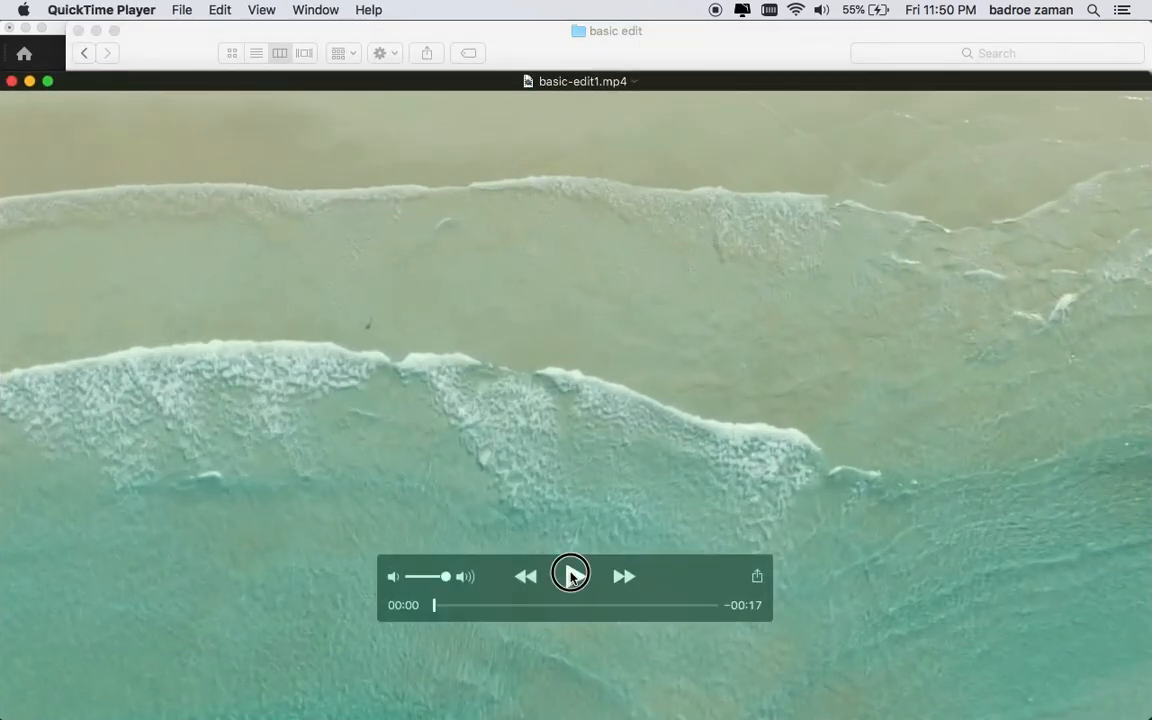
left_click_drag(496, 83, 478, 60)
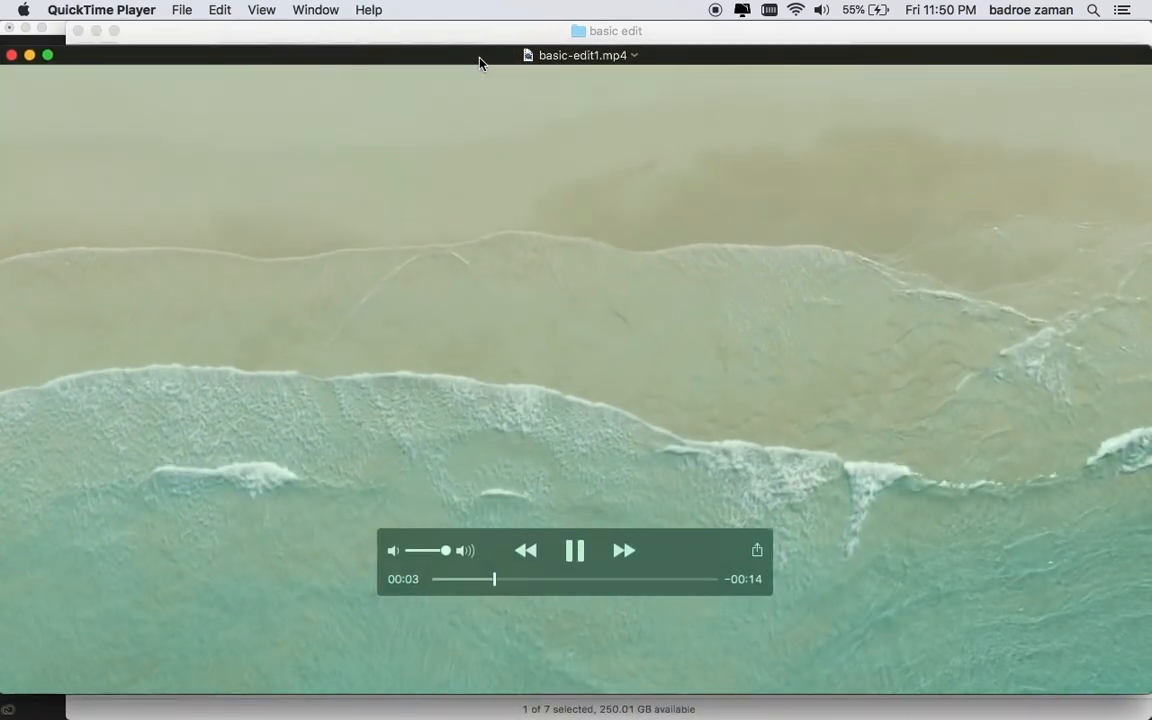